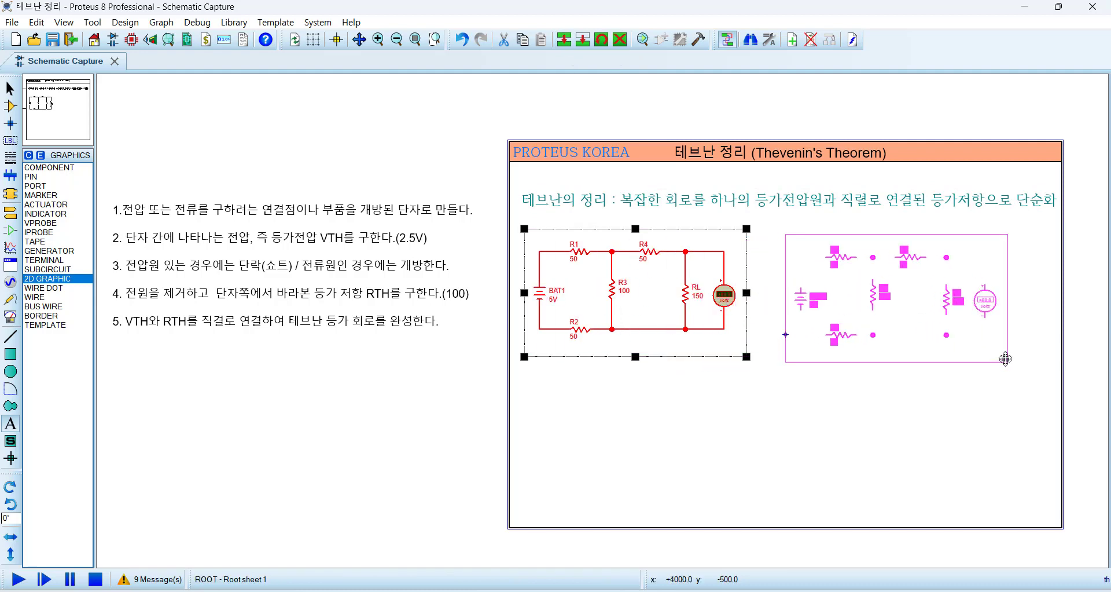
# - Place a copy of the battery circuit beside the original inside the sheet frame
pyautogui.click(1006, 360)
pyautogui.rightClick(912, 405)
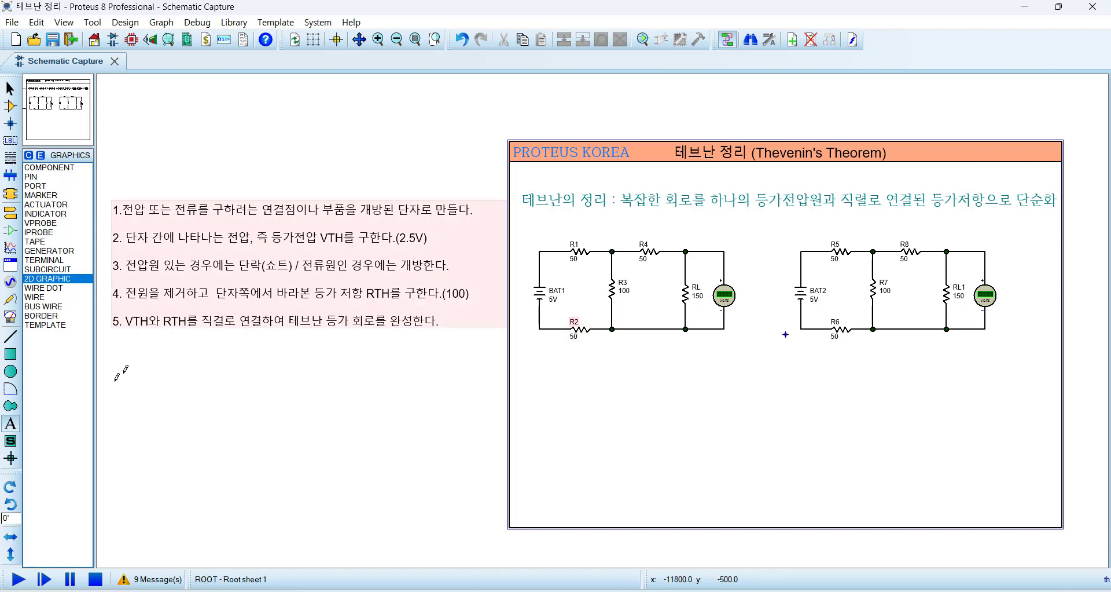
# - Copy line 1 of the Thevenin procedure from the text script block outside the frame
pyautogui.click(10, 427)
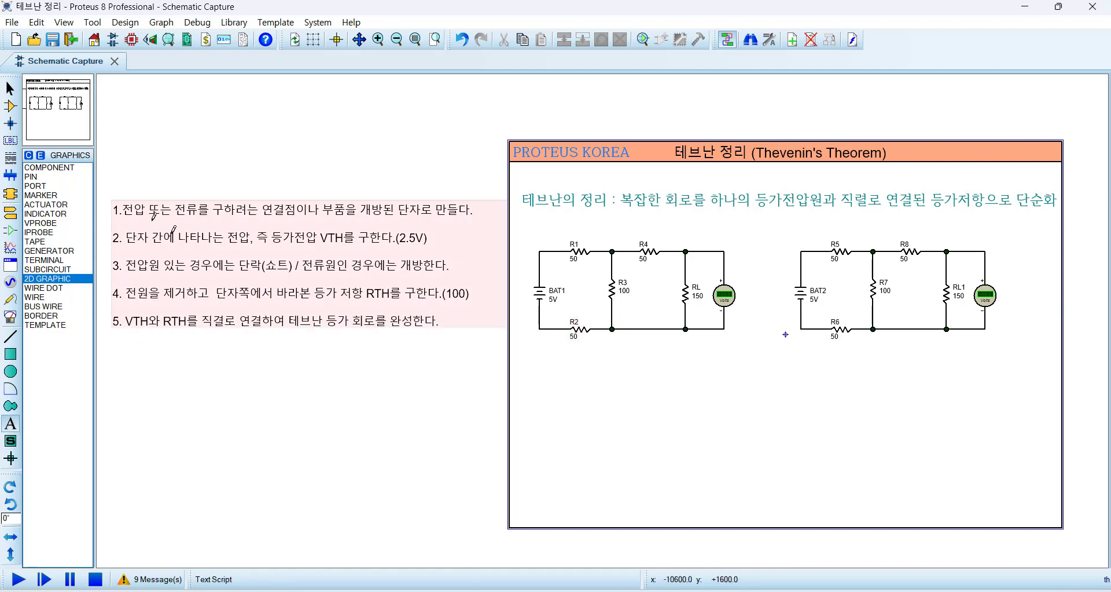
pyautogui.rightClick(175, 205)
pyautogui.click(205, 227)
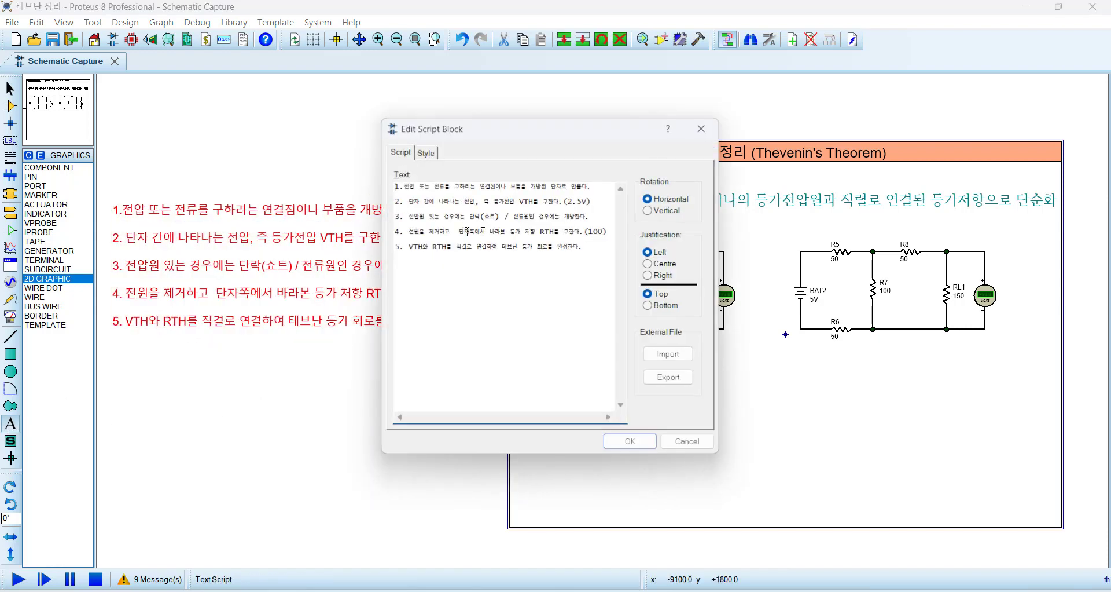
pyautogui.moveTo(599, 190); pyautogui.dragTo(379, 182)
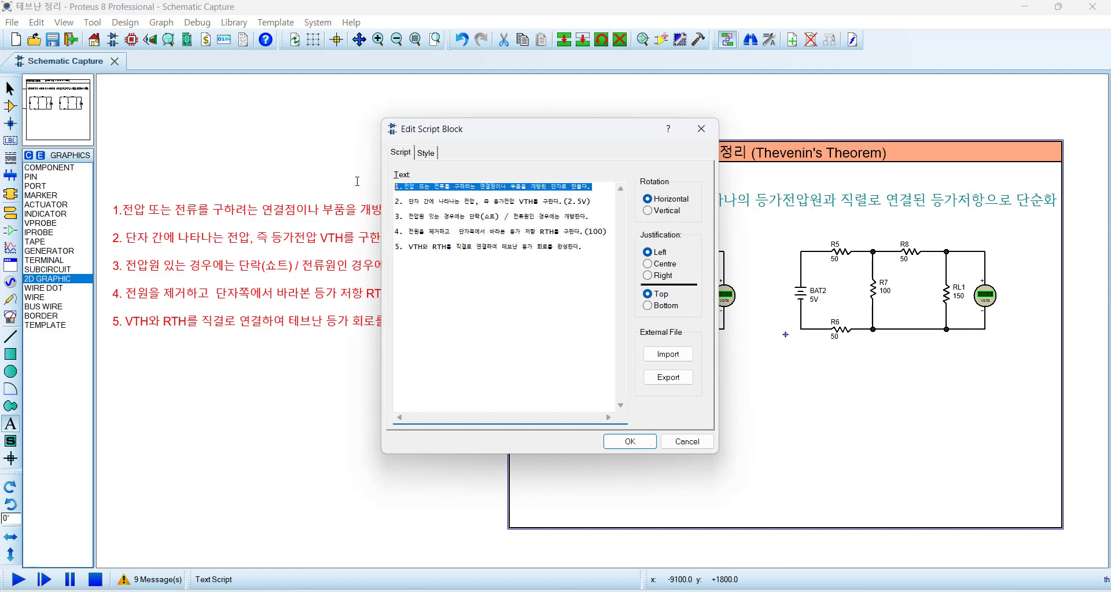
pyautogui.rightClick(422, 186)
pyautogui.click(270, 231)
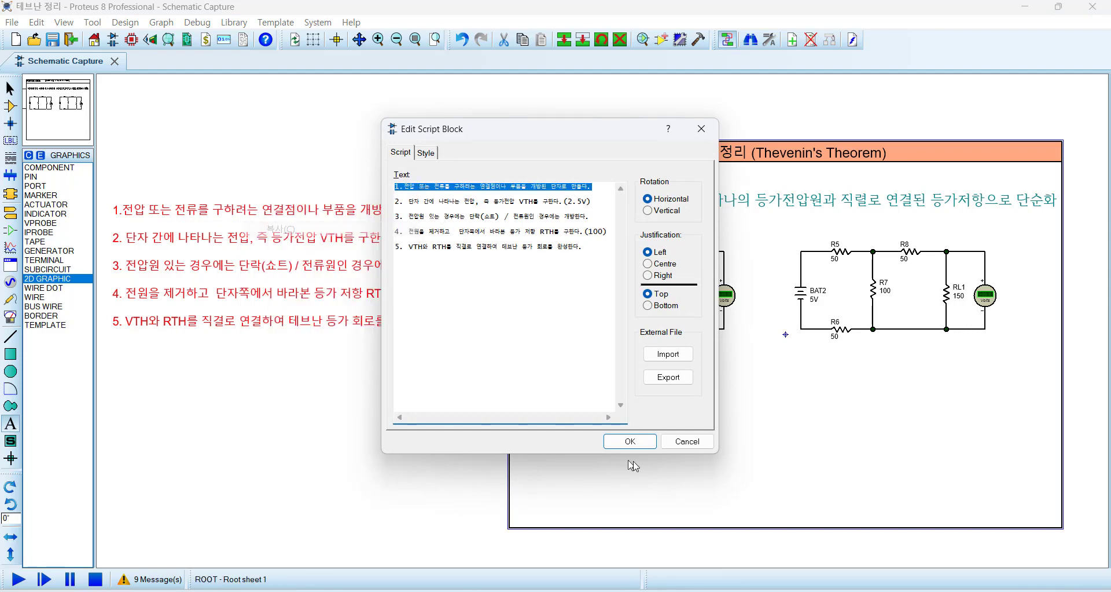
pyautogui.click(631, 442)
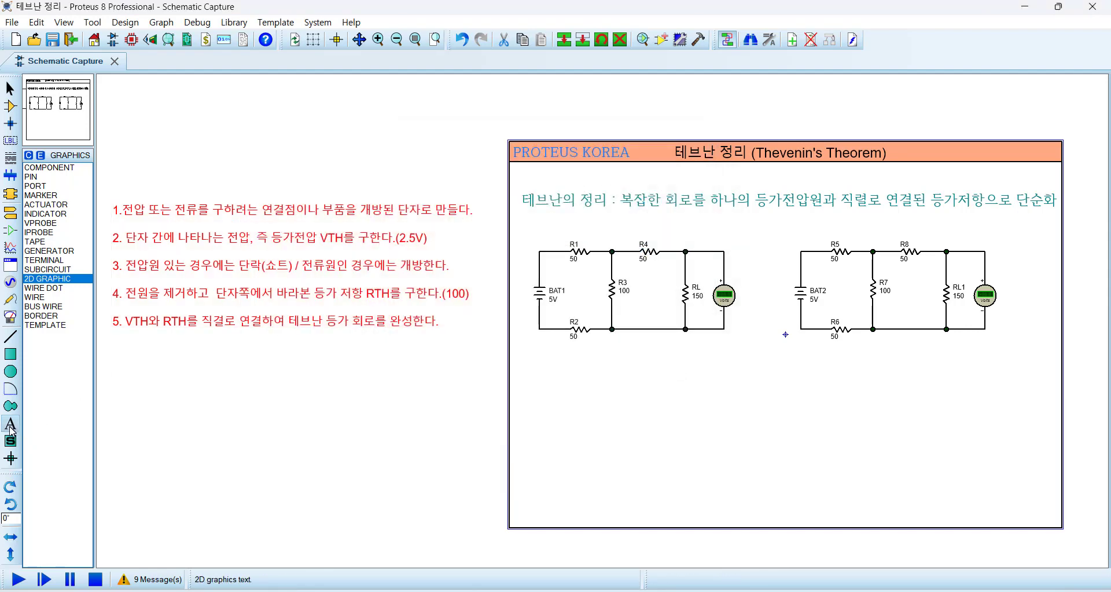
# - Add the copied sentence "1.전압 또는 전류를 구하려는 연결점이나 부품을 개방된 단자로 만들다." as graphics text above the copied circuit
pyautogui.click(803, 222)
pyautogui.hotkey('ctrl', 'v')
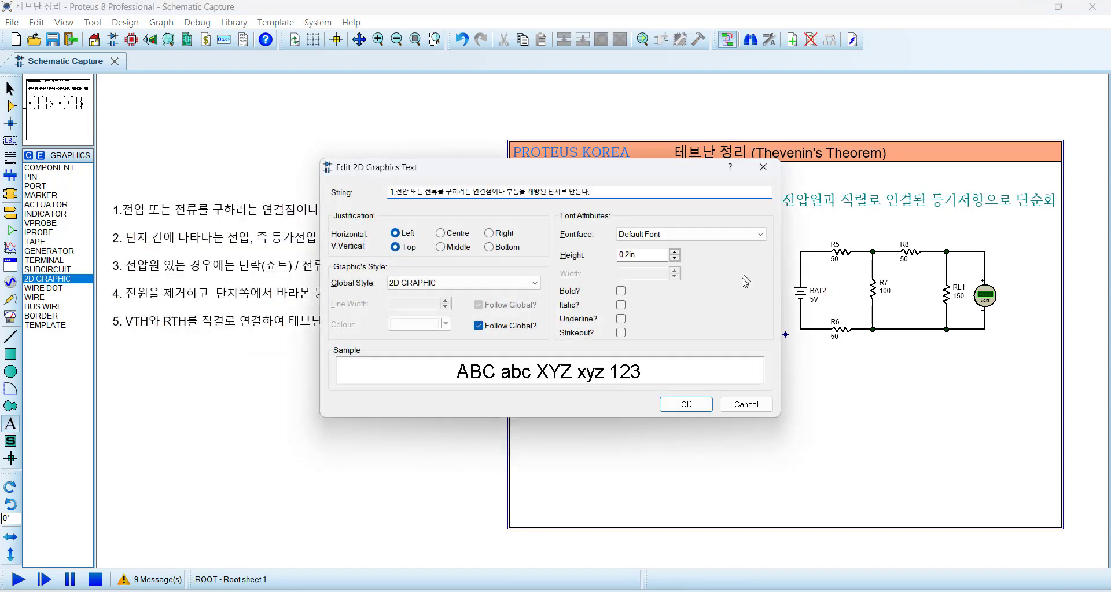
pyautogui.click(682, 405)
pyautogui.rightClick(885, 220)
pyautogui.click(915, 226)
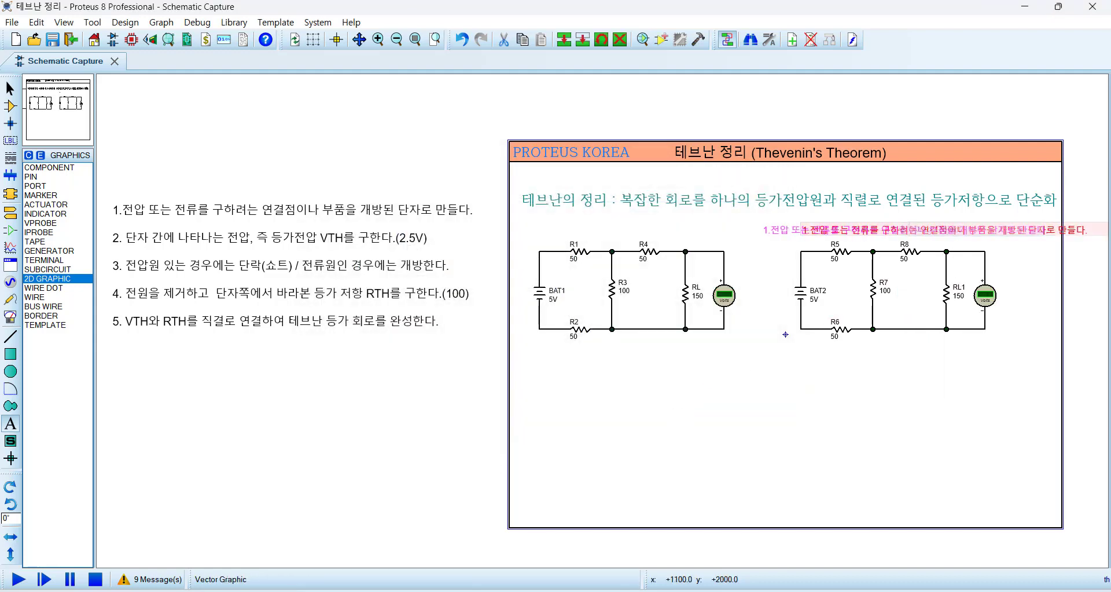
pyautogui.click(854, 264)
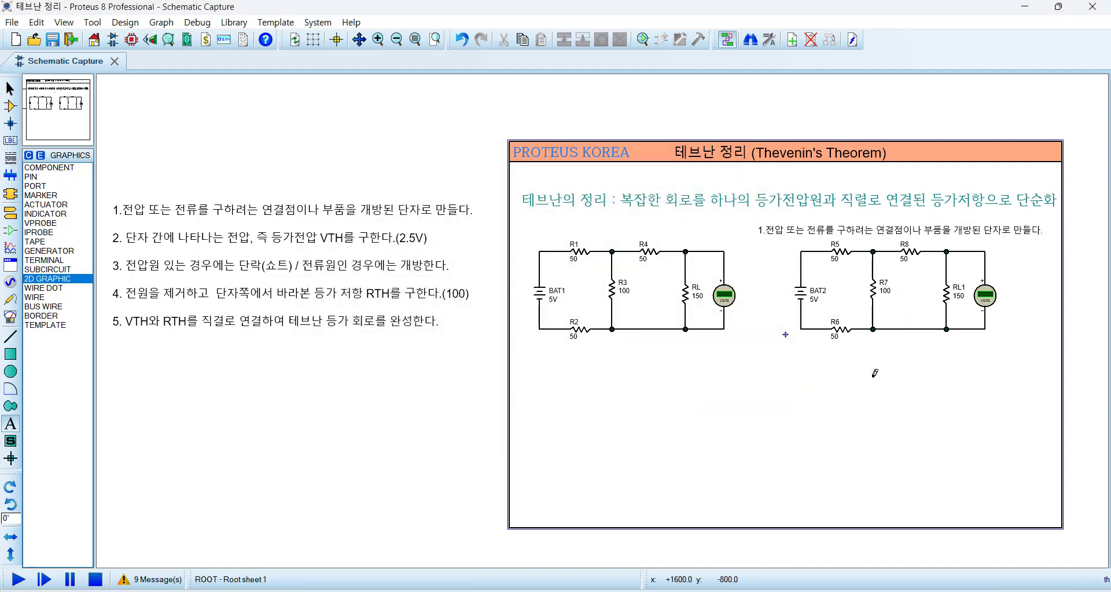
# - Delete the voltmeter and load resistor RL1 from the copied circuit
pyautogui.scroll(2, 922, 300)
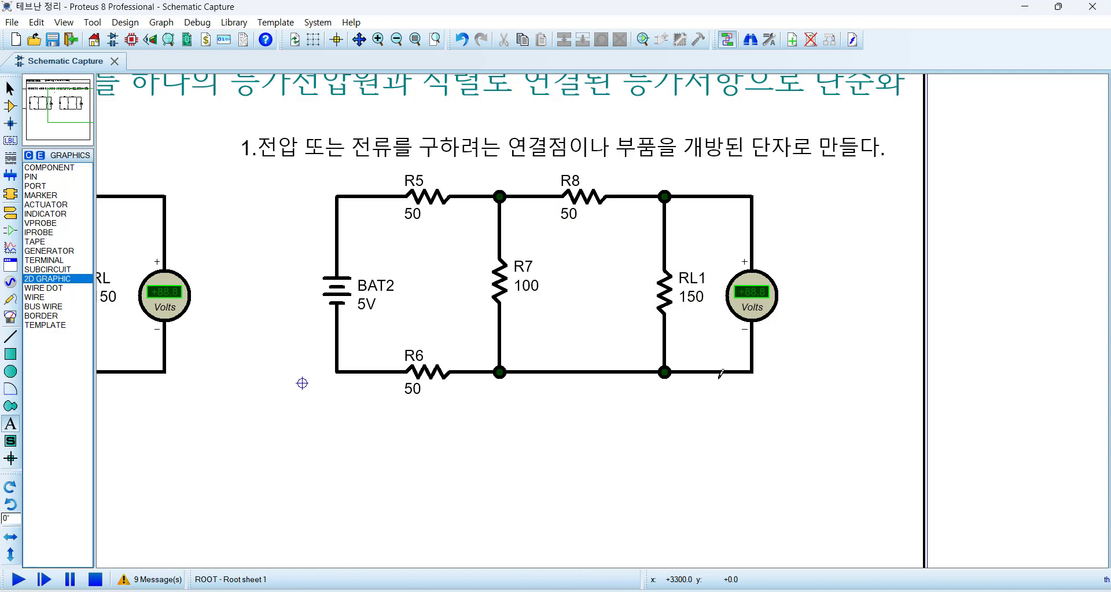
pyautogui.rightClick(768, 297)
pyautogui.rightClick(768, 297)
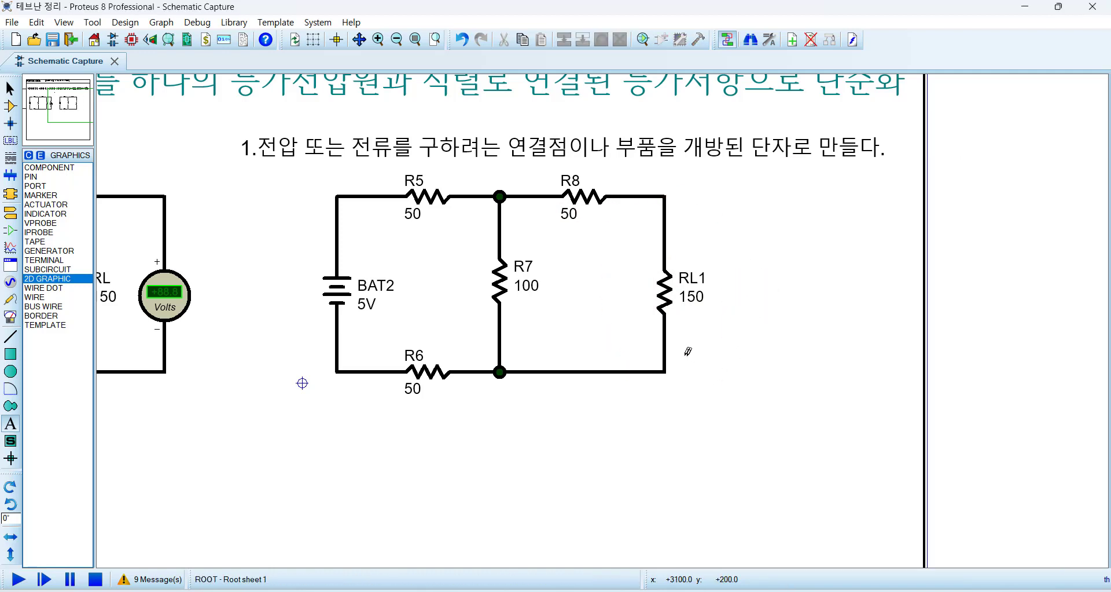
pyautogui.rightClick(670, 286)
pyautogui.rightClick(670, 285)
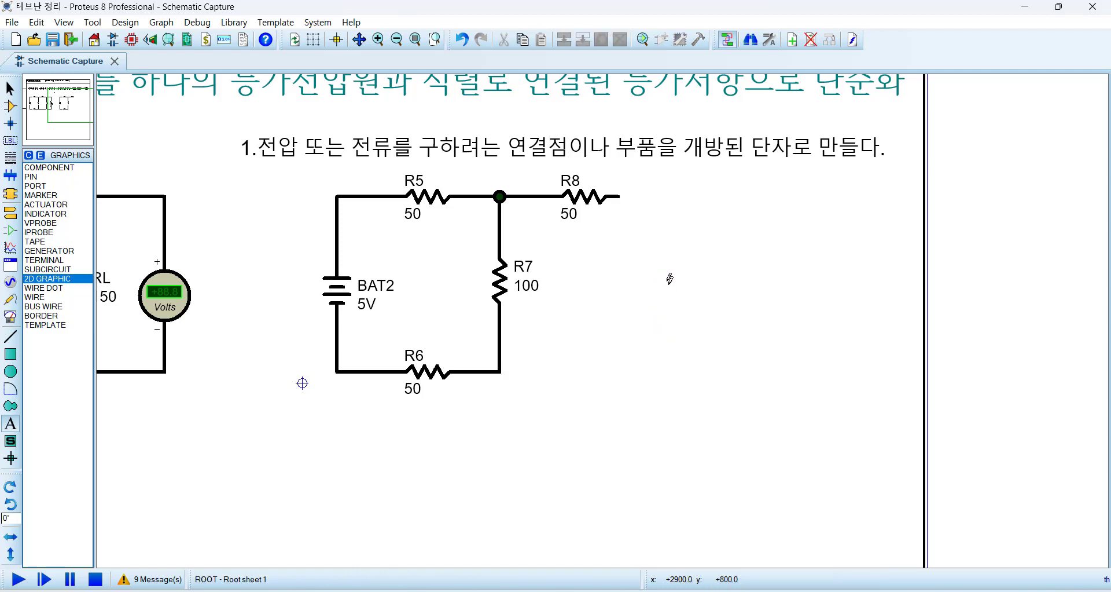
# - Extend wires from R8 and from the lower end of R7 to two open terminals ending in junction dots
pyautogui.click(620, 197)
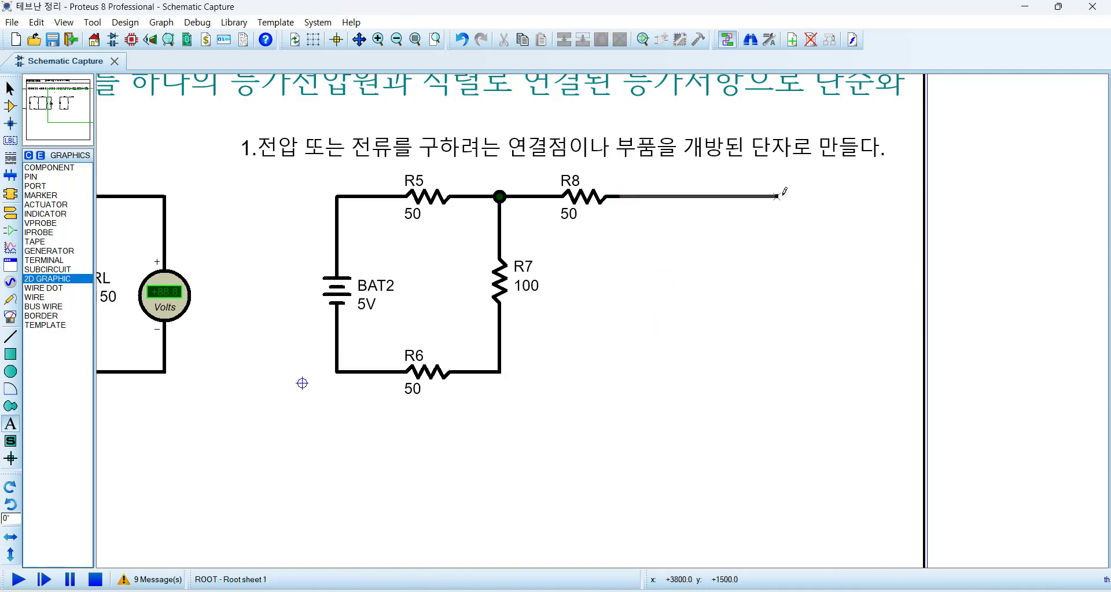
pyautogui.doubleClick(778, 196)
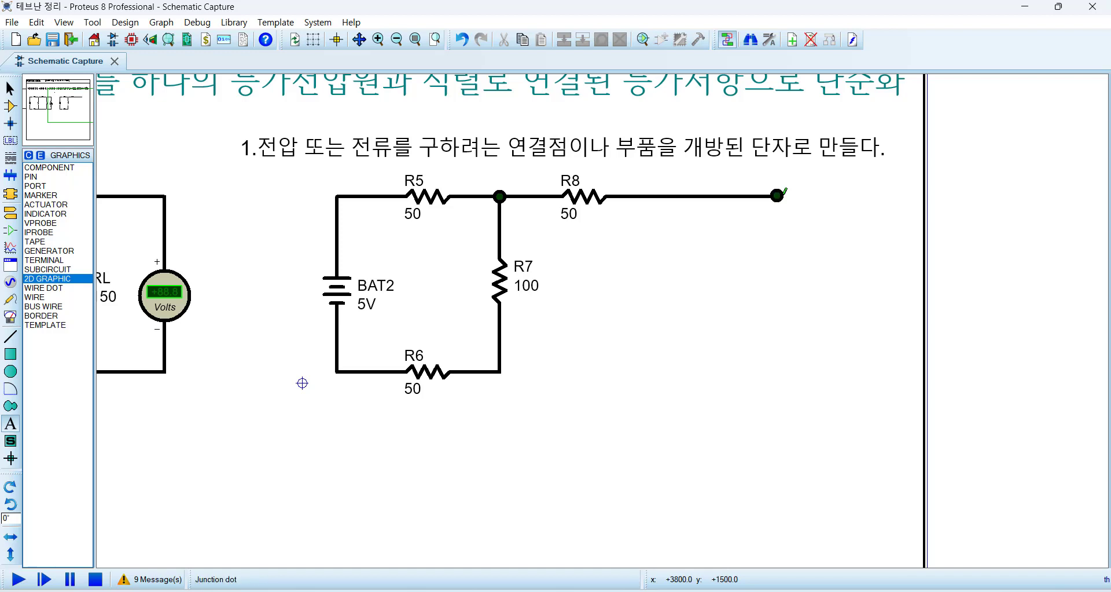
pyautogui.click(500, 371)
pyautogui.doubleClick(777, 370)
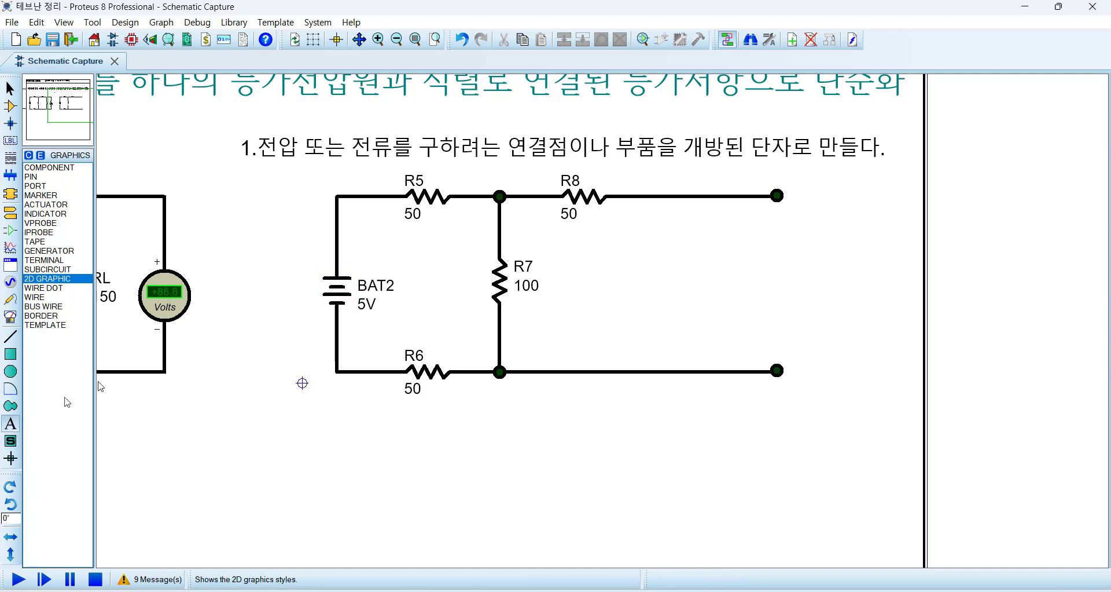
# - Add the graphics text label "A" beside the upper open terminal
pyautogui.click(861, 196)
pyautogui.write('A')
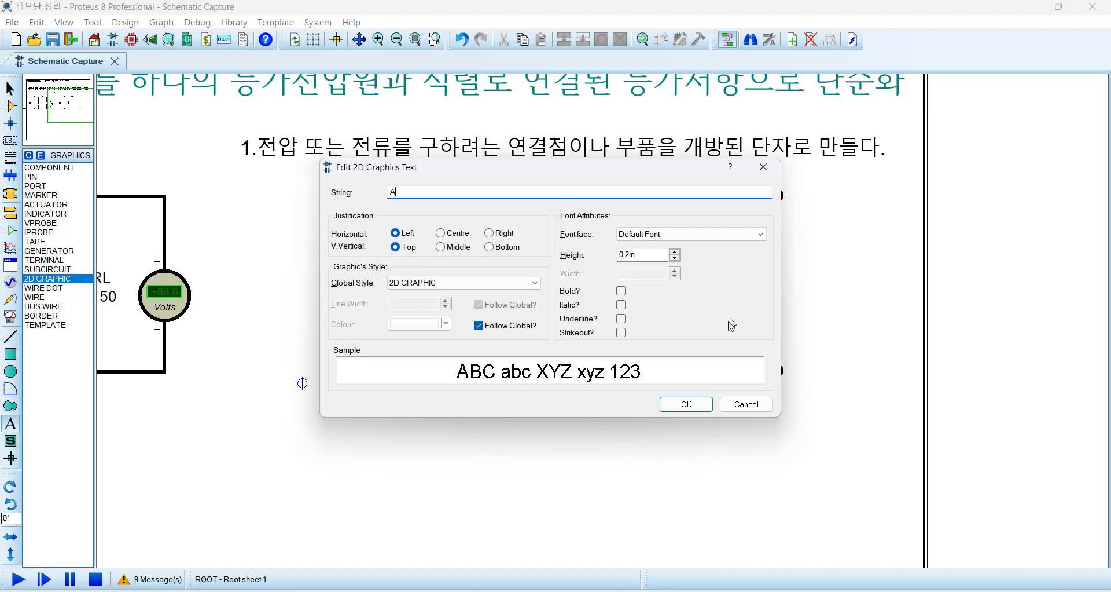
pyautogui.click(678, 407)
# - Copy the "A" label to the lower open terminal and change its text to "B"
pyautogui.click(887, 233)
pyautogui.moveTo(887, 233); pyautogui.dragTo(827, 217)
pyautogui.click(564, 39)
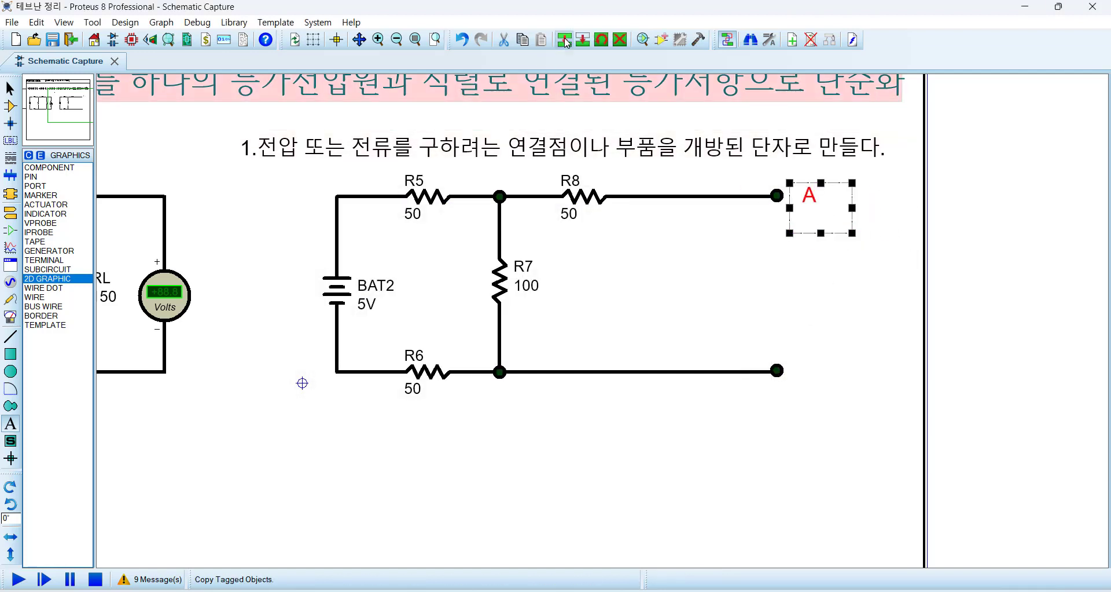
pyautogui.click(853, 407)
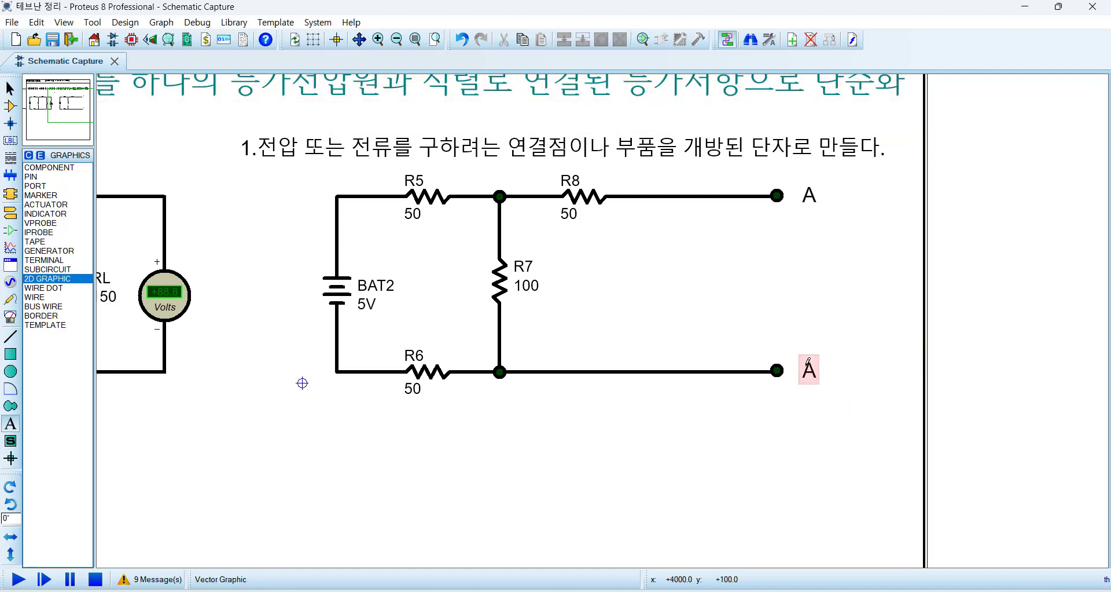
pyautogui.rightClick(817, 365)
pyautogui.click(860, 386)
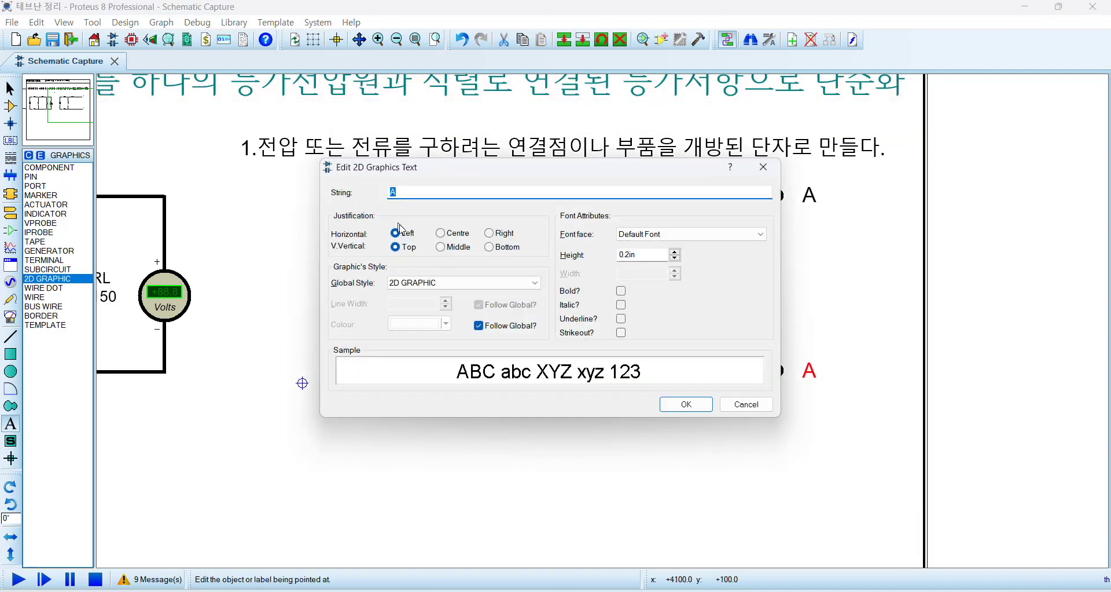
pyautogui.write('B')
pyautogui.click(687, 404)
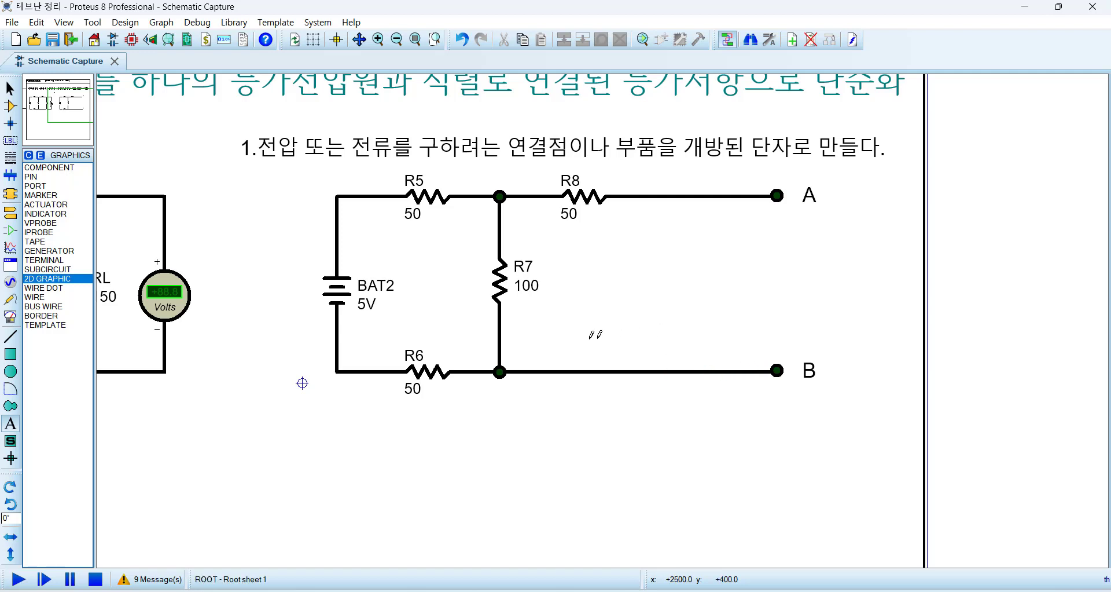
# - Place a DC voltmeter between the A and B wires and connect its positive side to A and negative side to B
pyautogui.scroll(-5, 587, 335)
pyautogui.scroll(2, 421, 288)
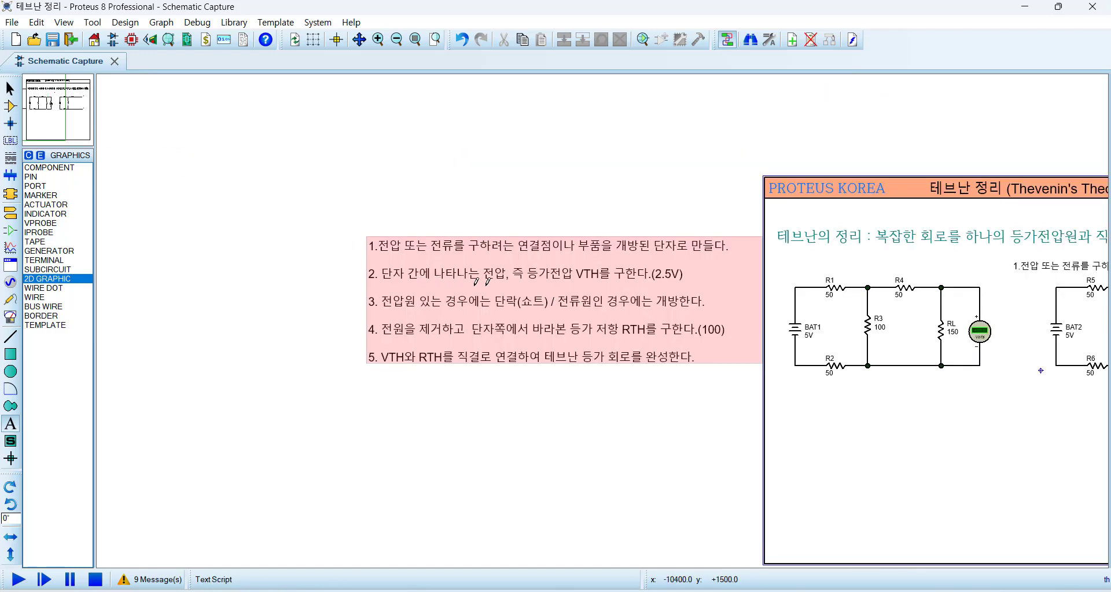
pyautogui.scroll(-3, 738, 322)
pyautogui.scroll(3, 603, 308)
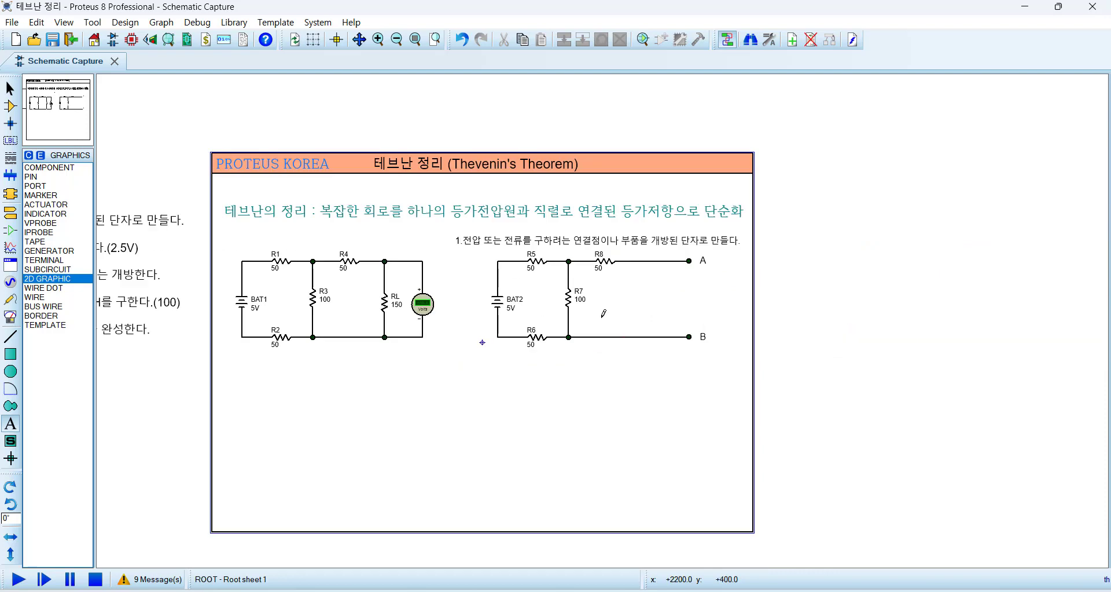
pyautogui.scroll(1, 591, 312)
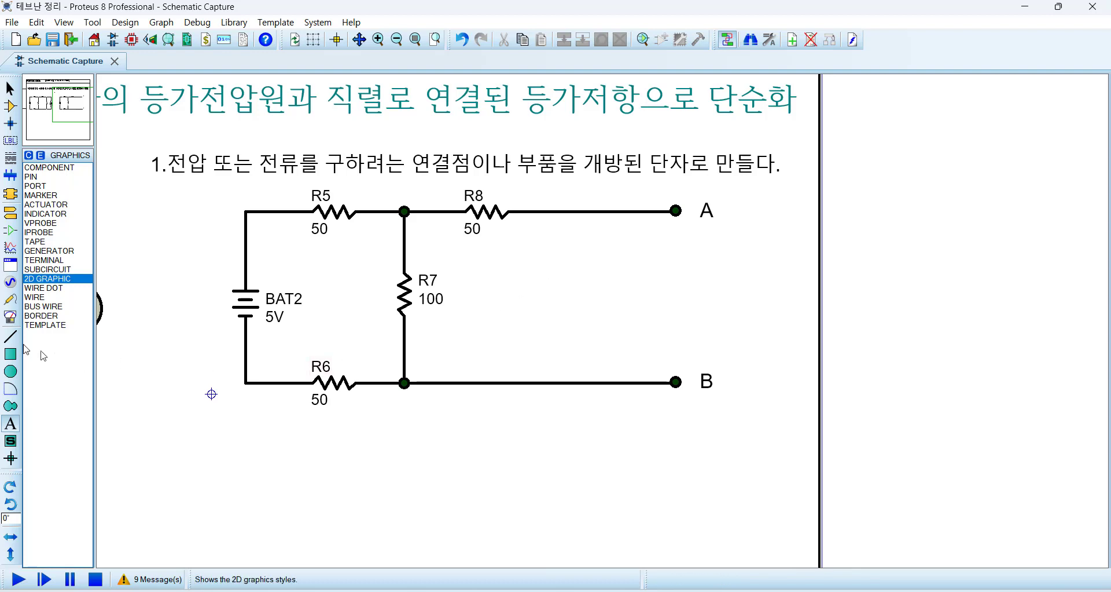
pyautogui.click(11, 317)
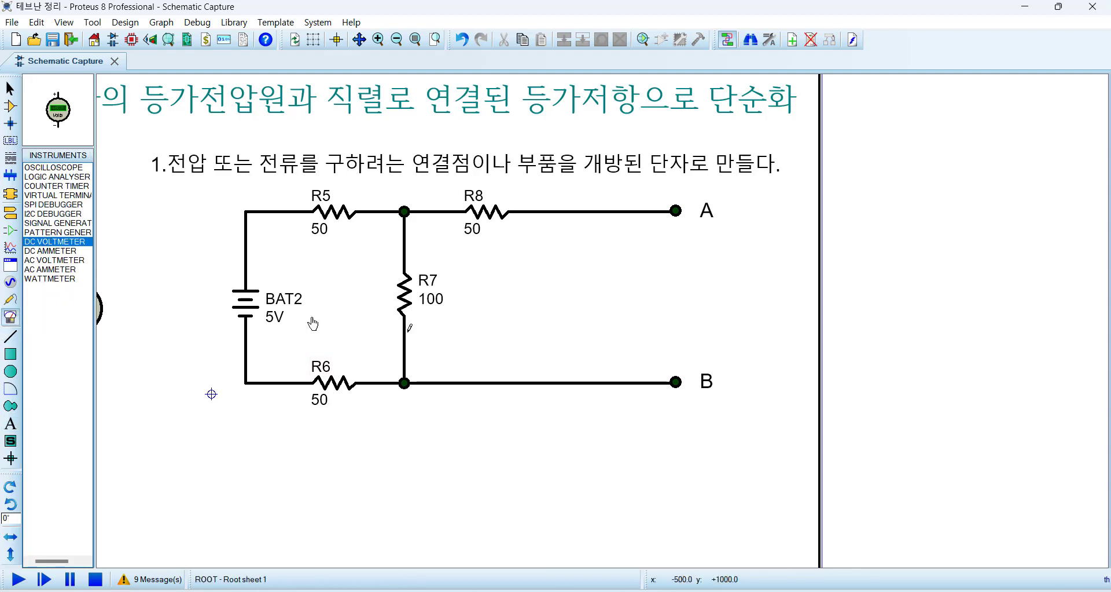
pyautogui.click(582, 286)
pyautogui.click(584, 291)
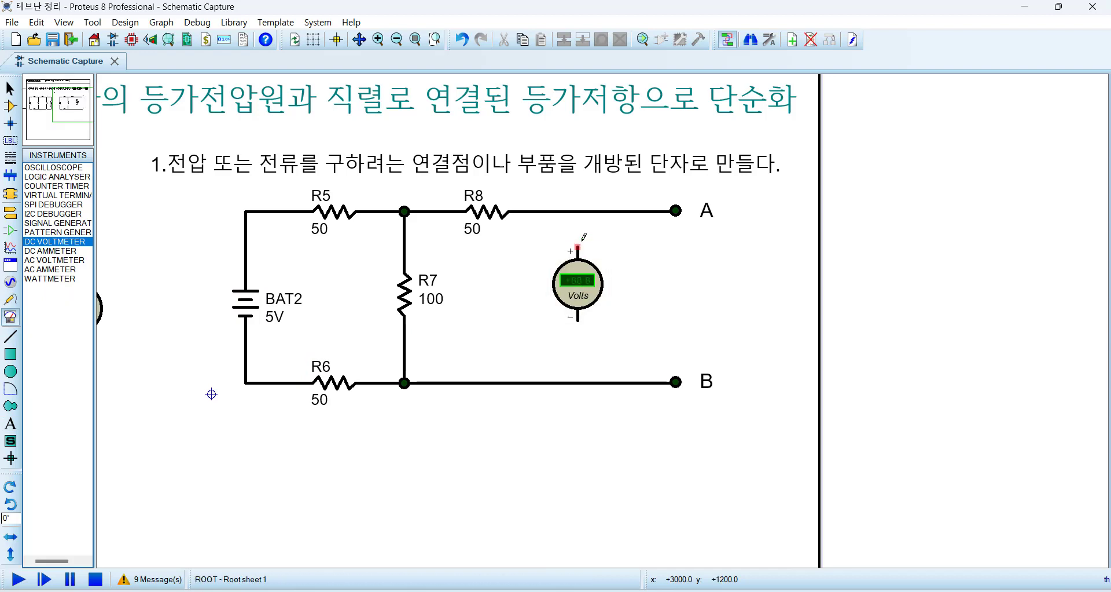
pyautogui.click(577, 247)
pyautogui.click(578, 212)
pyautogui.click(578, 320)
pyautogui.click(578, 382)
# - Copy the "A" label next to the new voltmeter and change the copy's text to "VTH"
pyautogui.rightClick(707, 214)
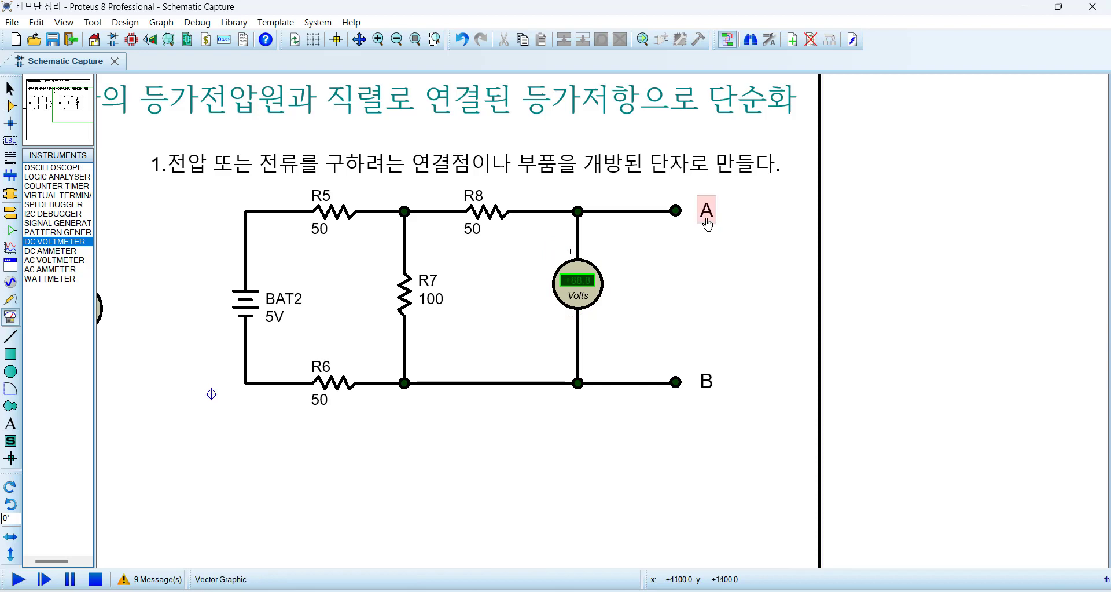
pyautogui.click(564, 39)
pyautogui.click(622, 246)
pyautogui.click(621, 249)
pyautogui.rightClick(621, 251)
pyautogui.click(666, 261)
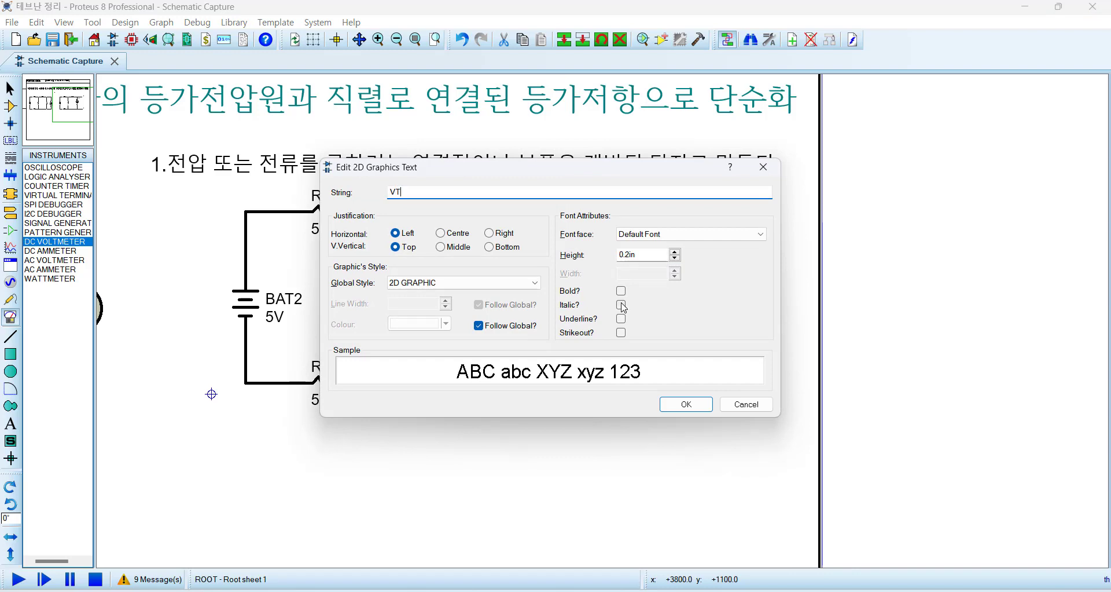
pyautogui.write('VTH')
pyautogui.click(686, 404)
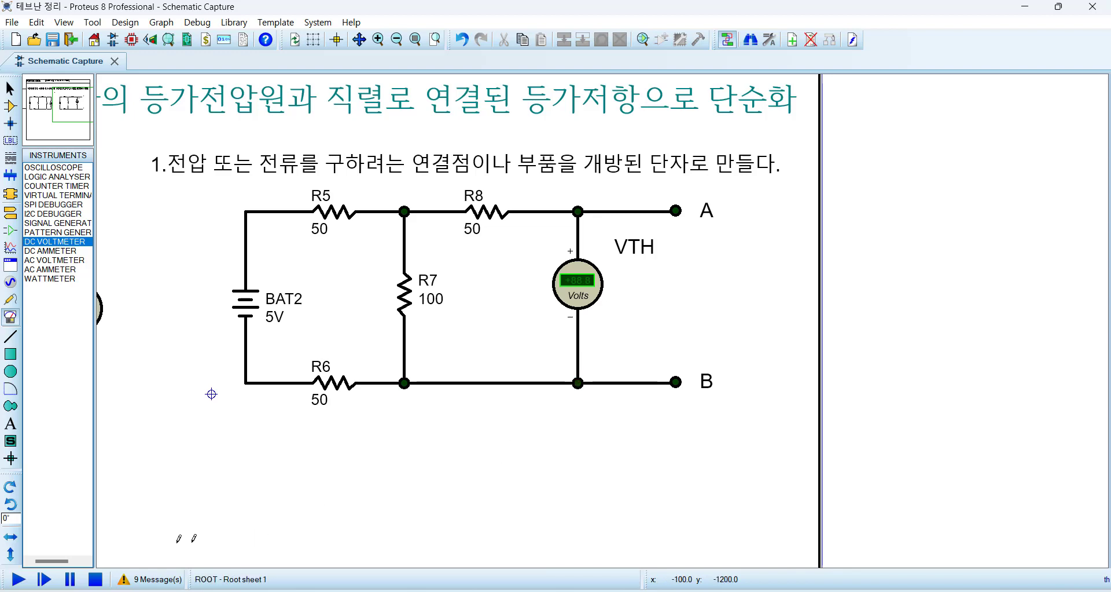
# - Run the simulation to read the open-circuit voltage across A and B, and stop it
pyautogui.click(18, 580)
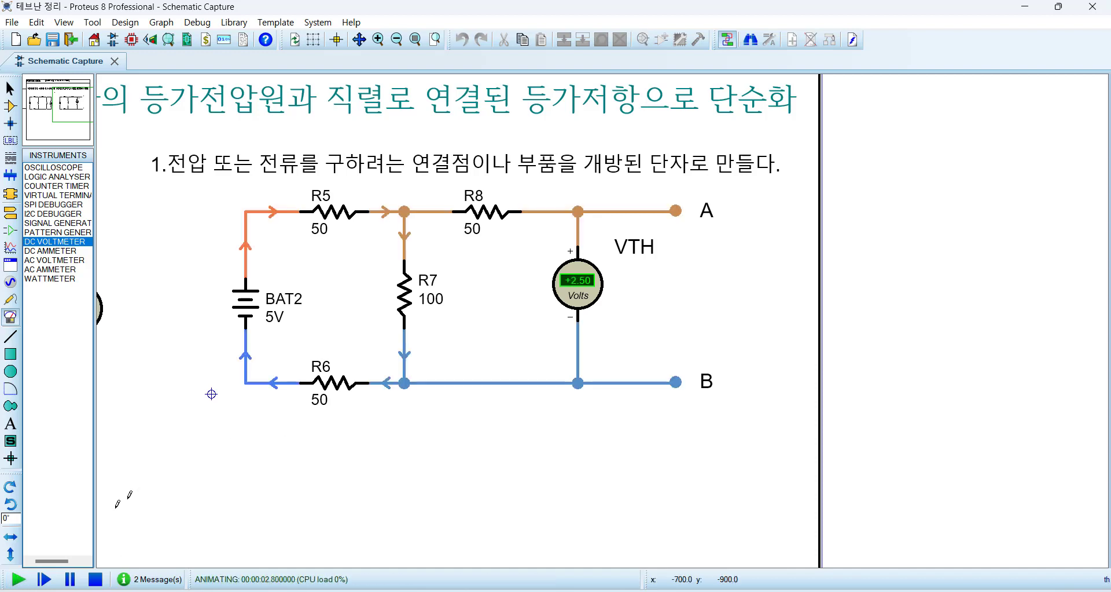
pyautogui.click(96, 579)
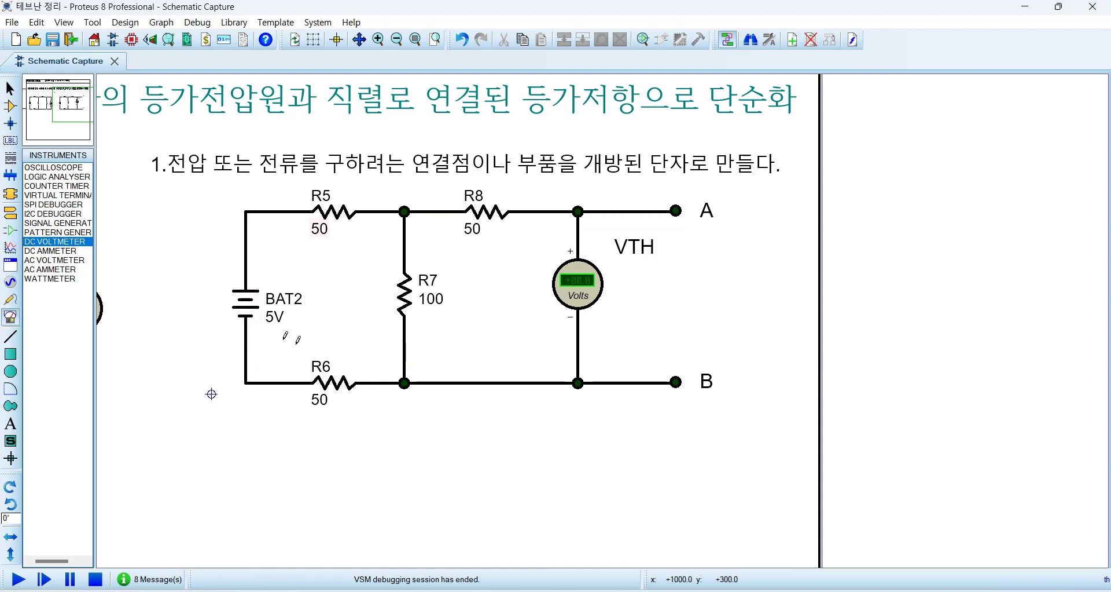
# - Try 0.1 as the internal resistance of battery BAT2 and set it back to 0
pyautogui.doubleClick(244, 311)
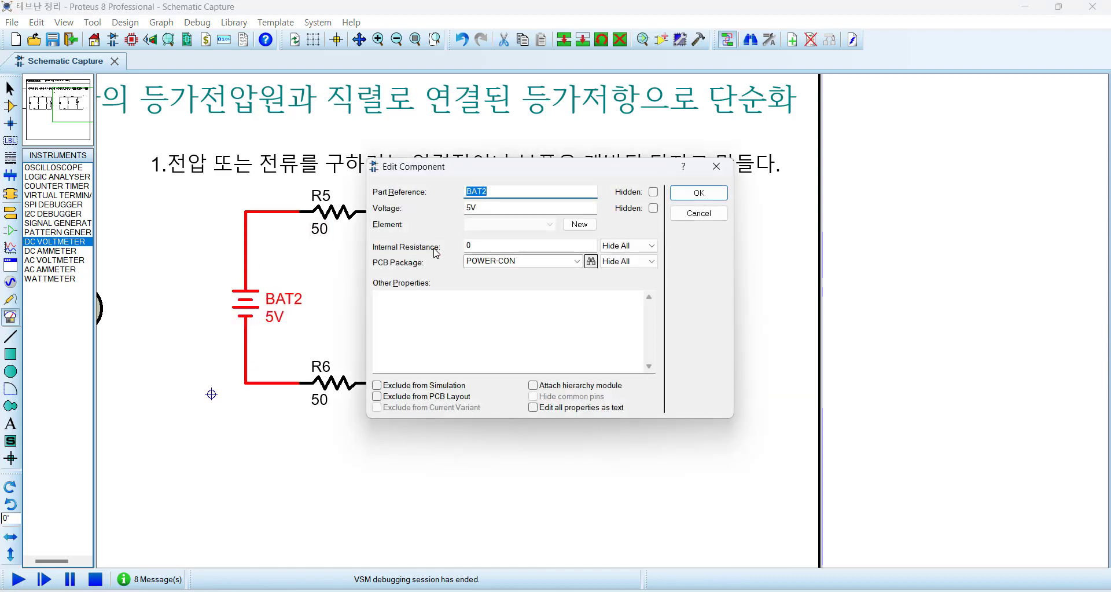
pyautogui.moveTo(489, 245); pyautogui.dragTo(449, 242)
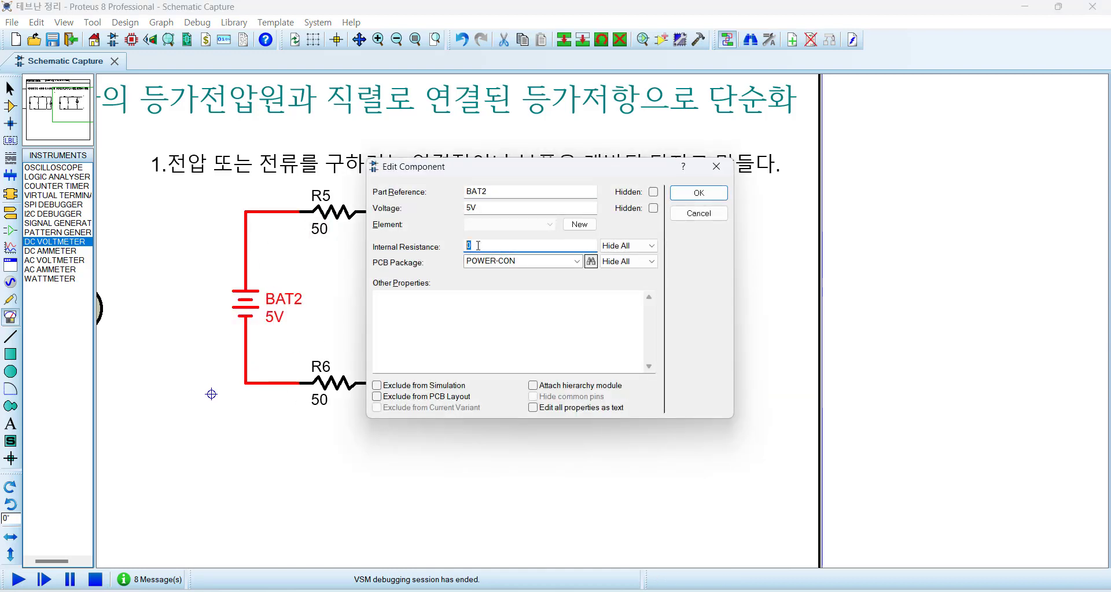
pyautogui.click(699, 195)
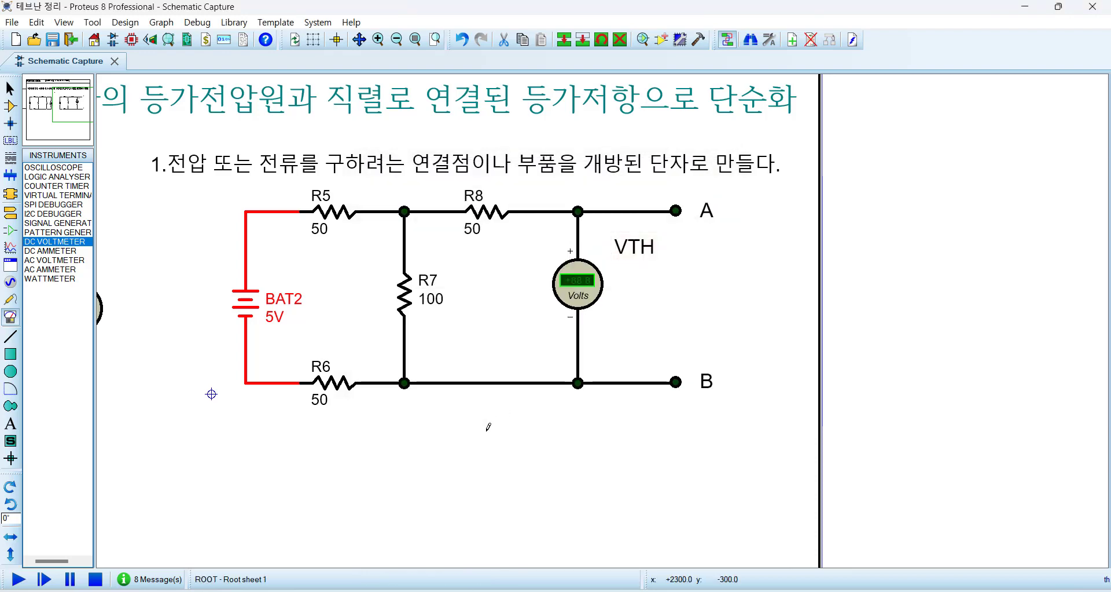
pyautogui.click(488, 428)
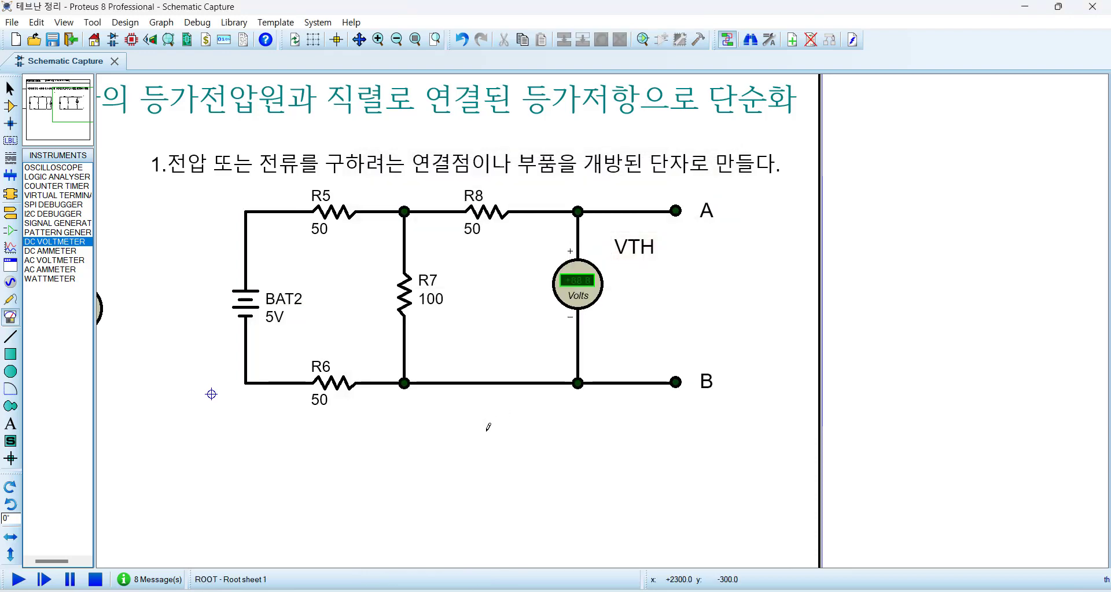
pyautogui.doubleClick(245, 302)
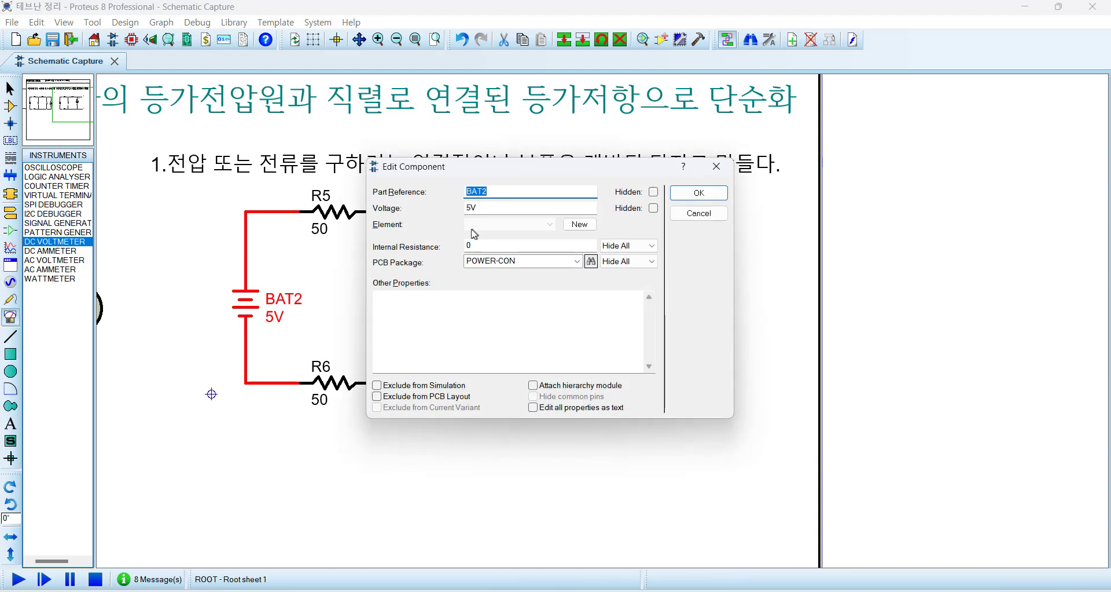
pyautogui.click(478, 243)
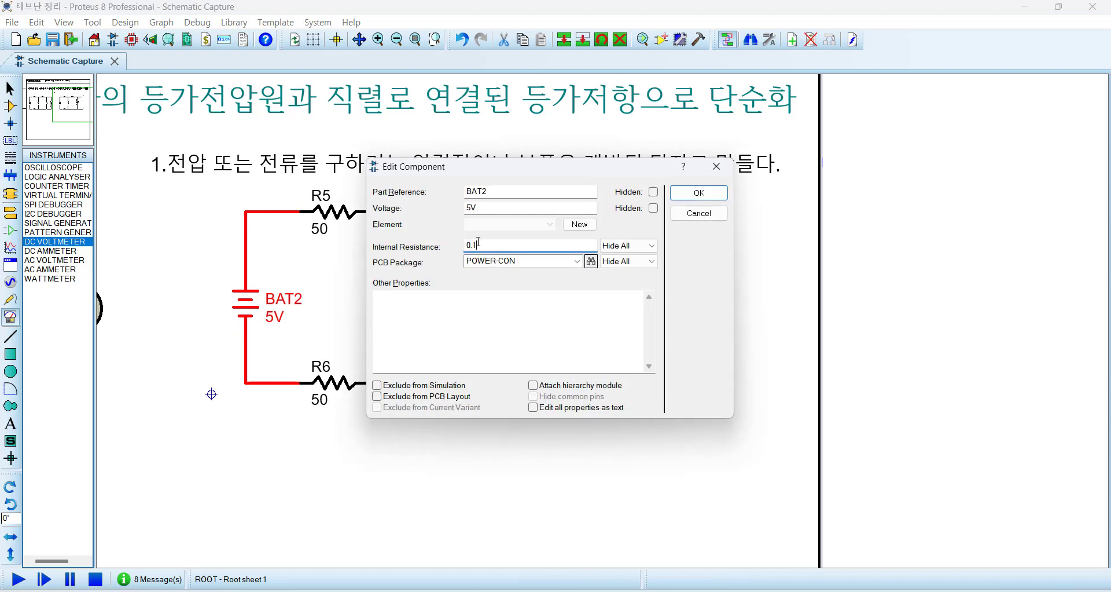
pyautogui.moveTo(499, 245); pyautogui.dragTo(342, 234)
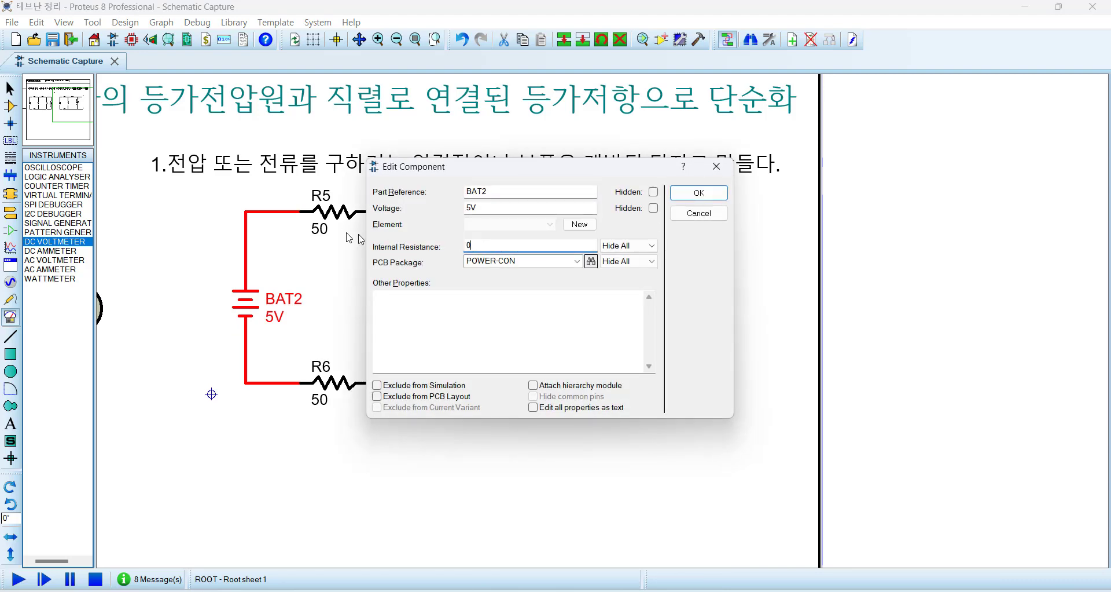
pyautogui.click(700, 192)
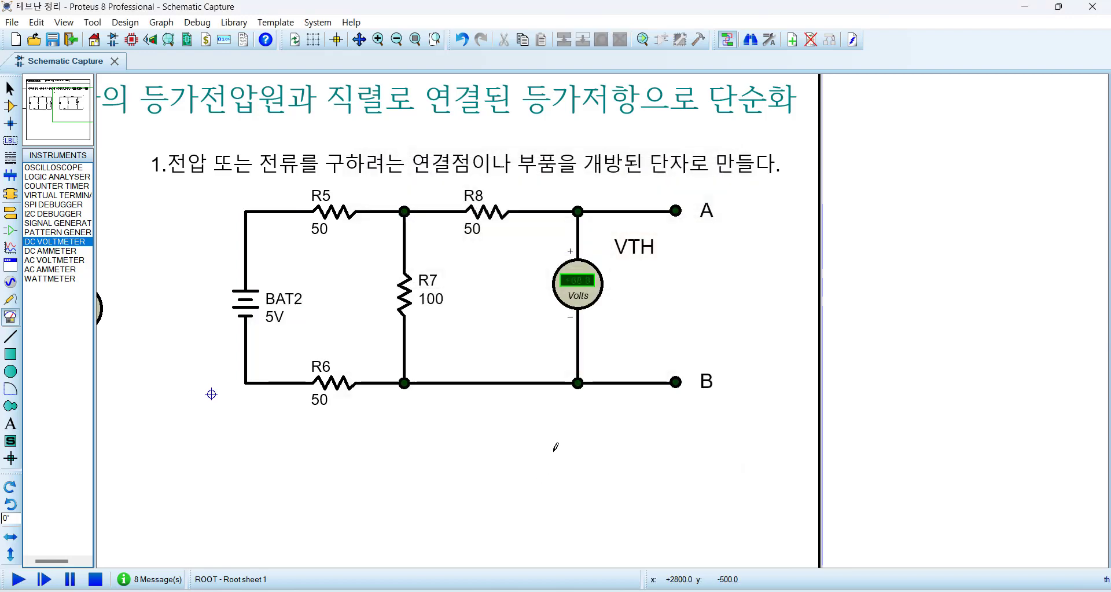
# - Run the simulation again to read the VTH voltmeter, and stop it
pyautogui.click(25, 577)
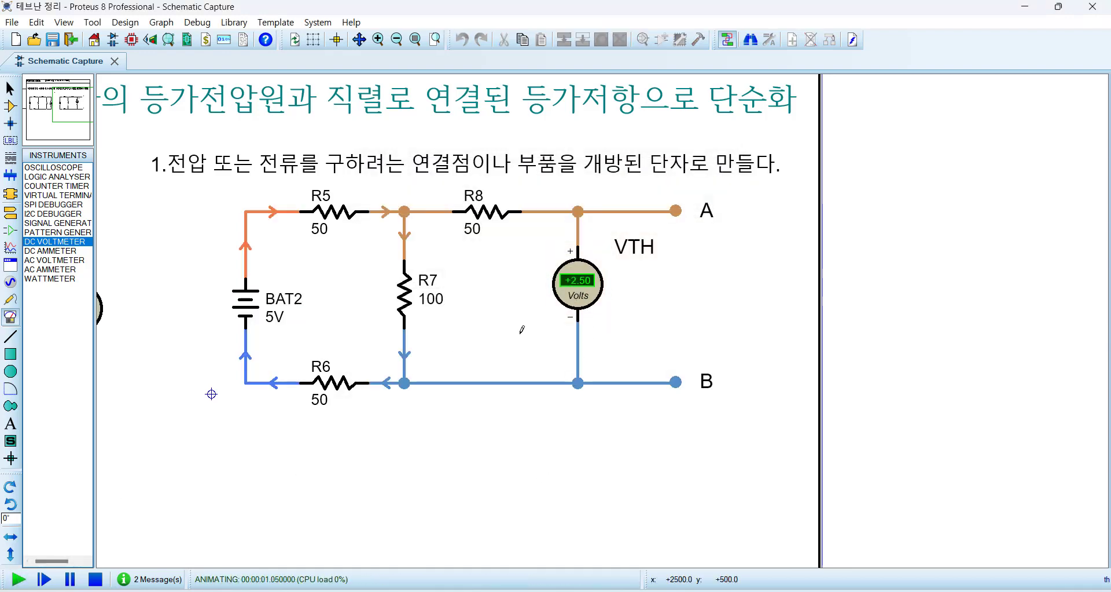
pyautogui.click(95, 579)
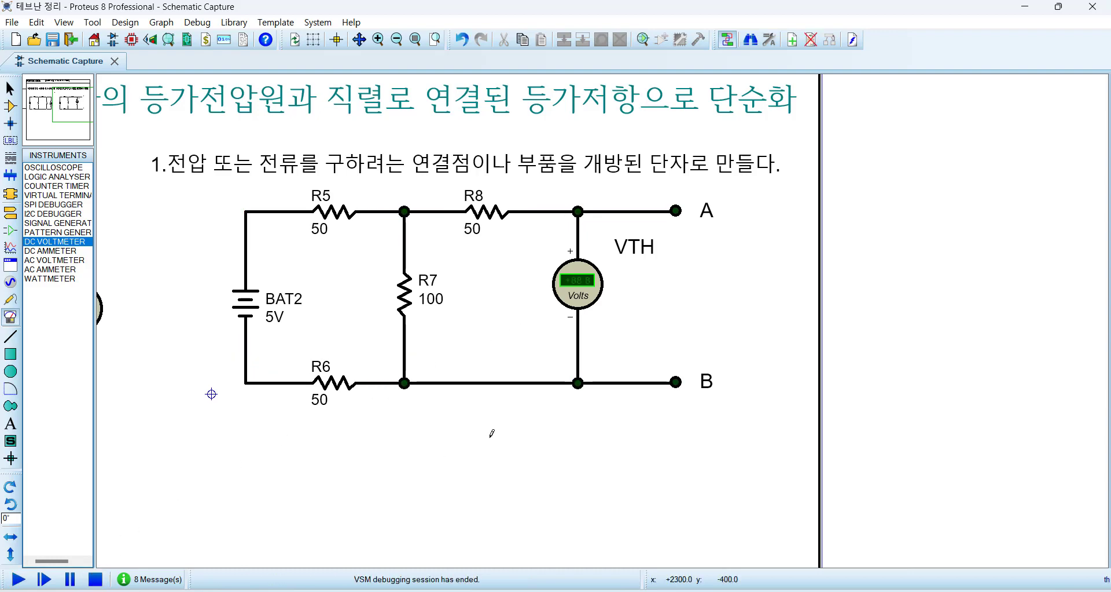
# - Review the five-step Thevenin procedure notes beside the drawing sheet and compare them with the circuits
pyautogui.scroll(-3, 491, 426)
pyautogui.scroll(3, 373, 330)
pyautogui.scroll(1, 603, 325)
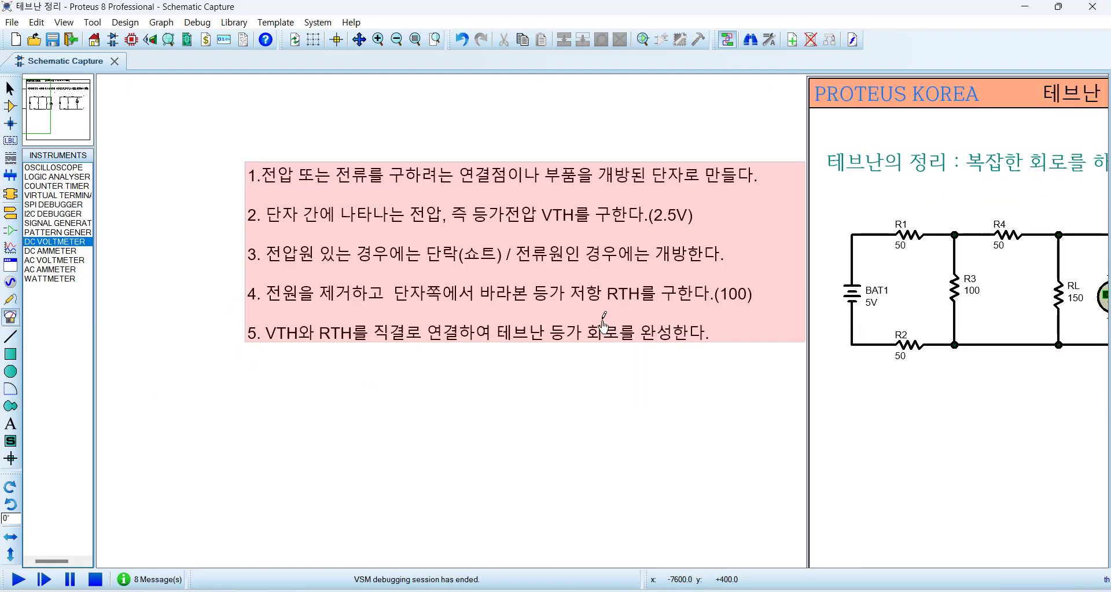
pyautogui.scroll(1, 540, 317)
pyautogui.scroll(-1, 509, 308)
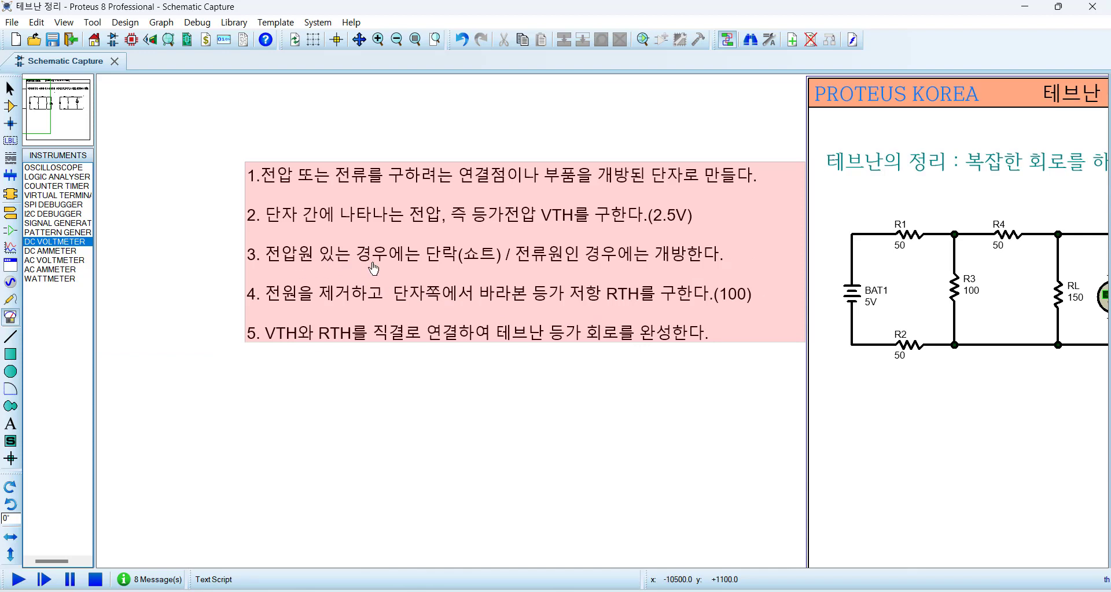
pyautogui.scroll(-2, 373, 268)
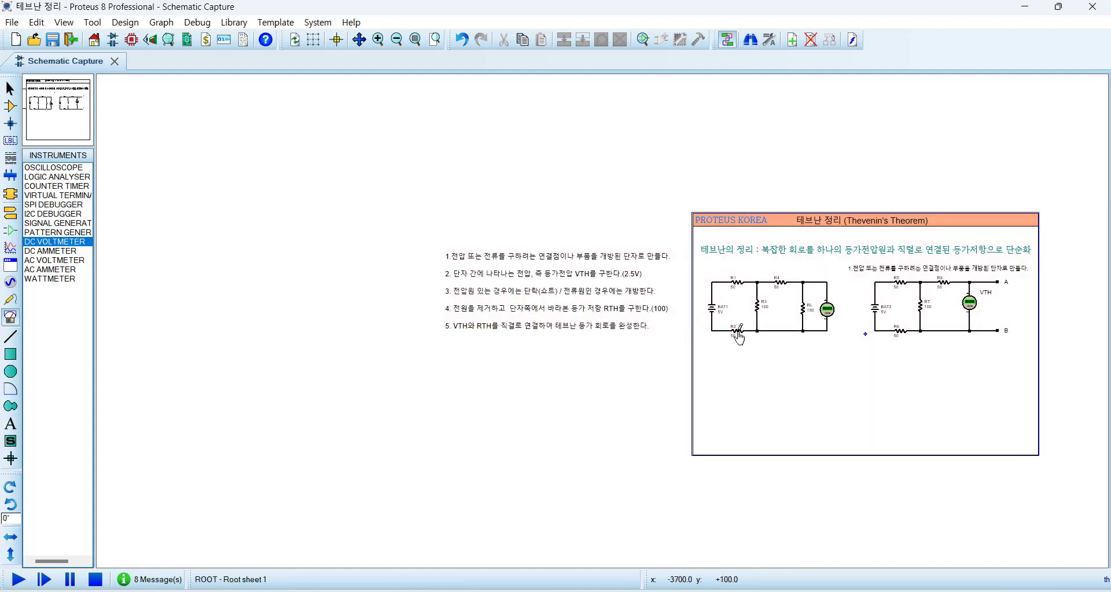
pyautogui.scroll(4, 666, 329)
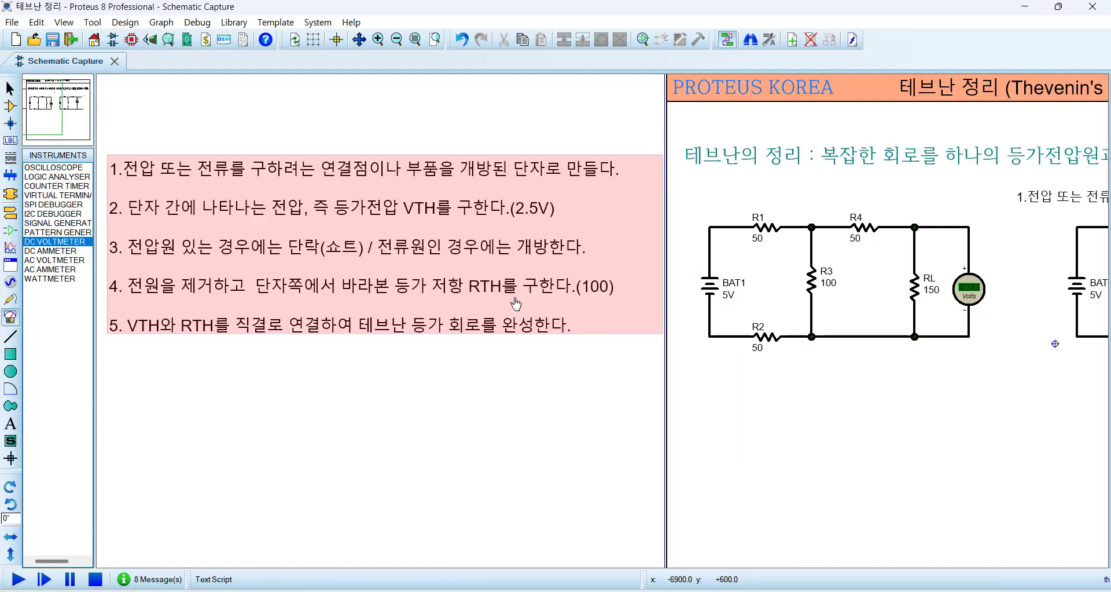
pyautogui.scroll(-1, 555, 323)
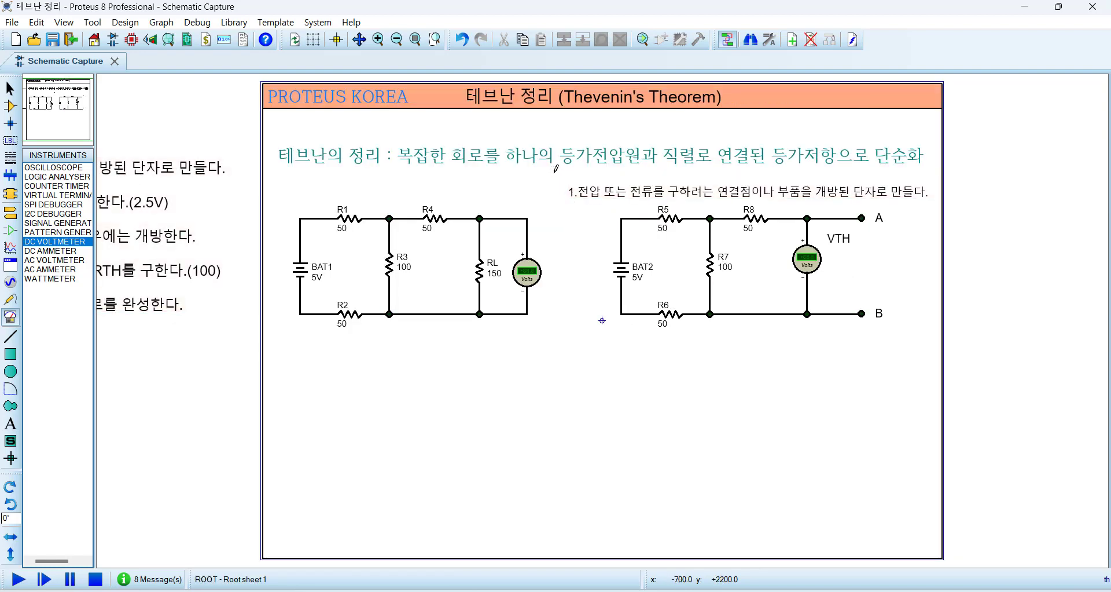
# - Copy the whole open-circuit BAT2 network with its A, B and VTH labels and place the copy directly below it
pyautogui.moveTo(561, 169); pyautogui.dragTo(939, 346)
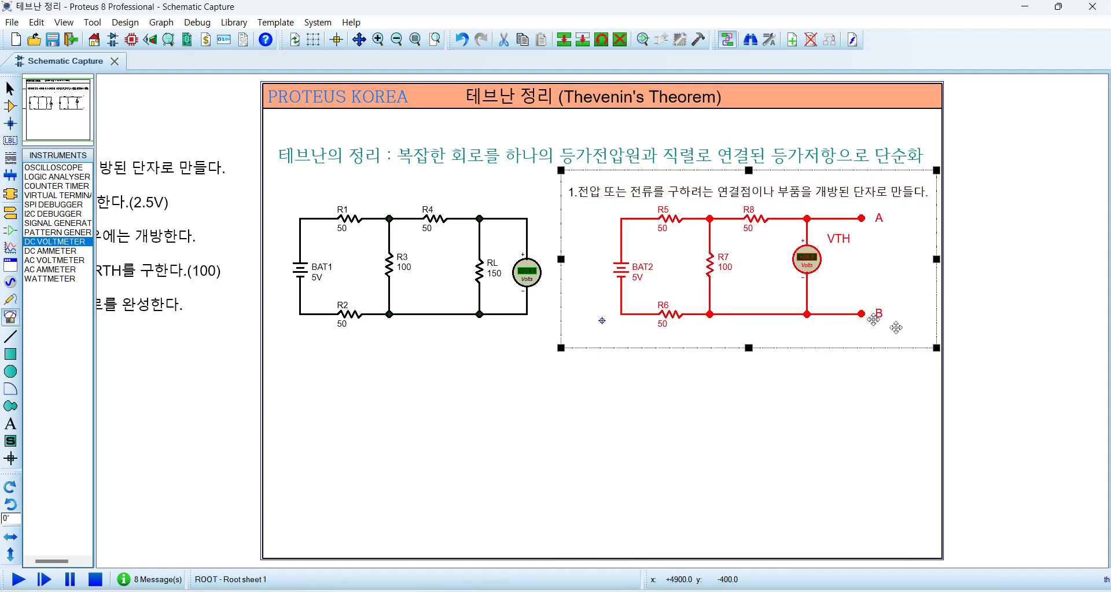
pyautogui.click(564, 40)
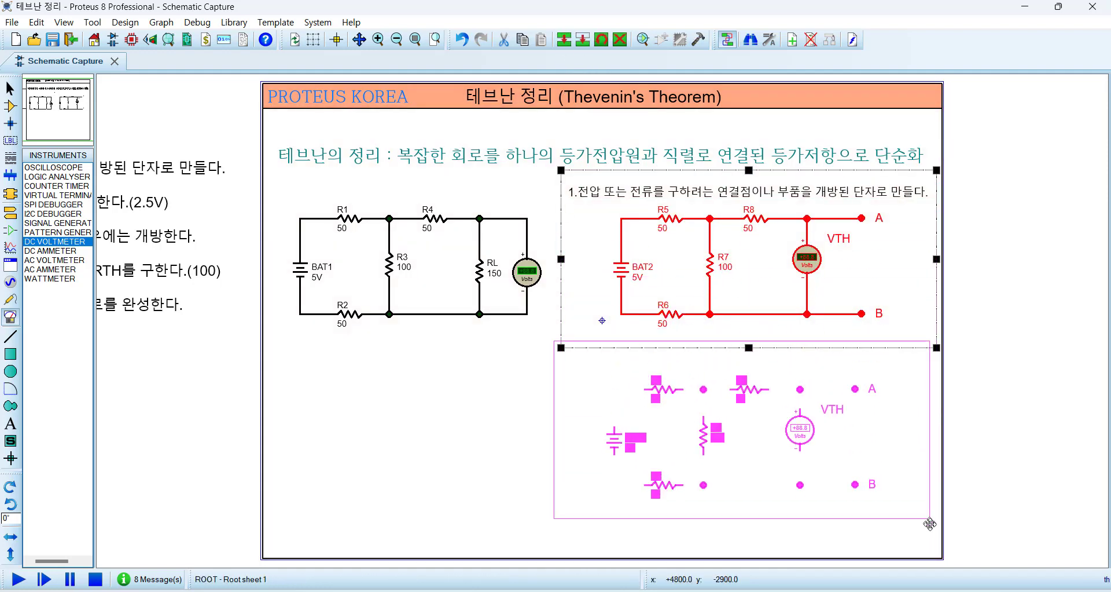
pyautogui.click(936, 544)
pyautogui.click(1047, 471)
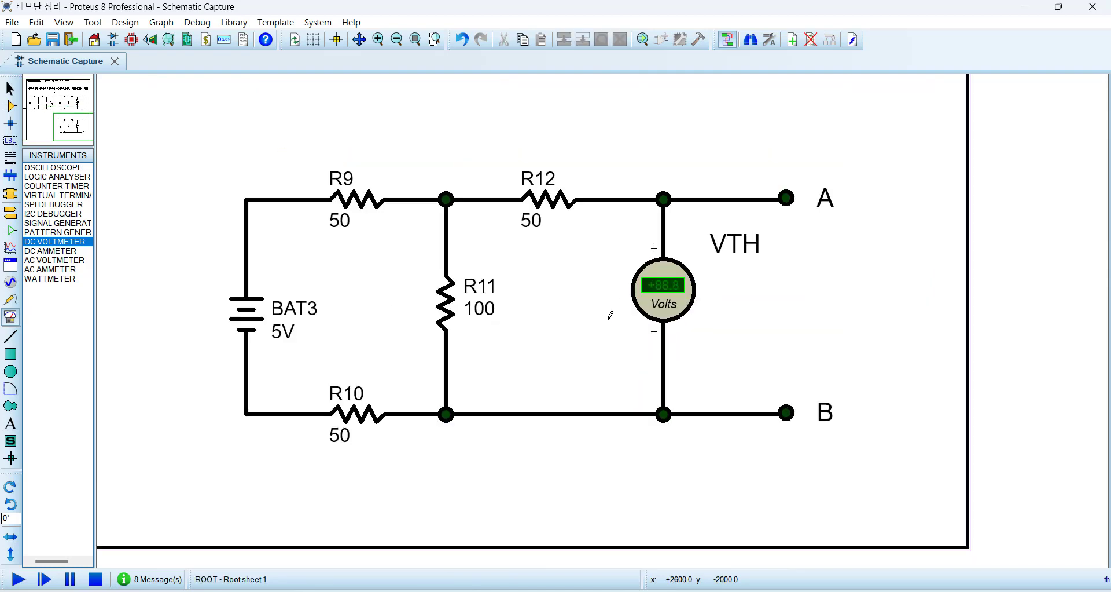
# - Delete the DC voltmeter from the copied lower circuit
pyautogui.scroll(-2, 611, 316)
pyautogui.rightClick(632, 314)
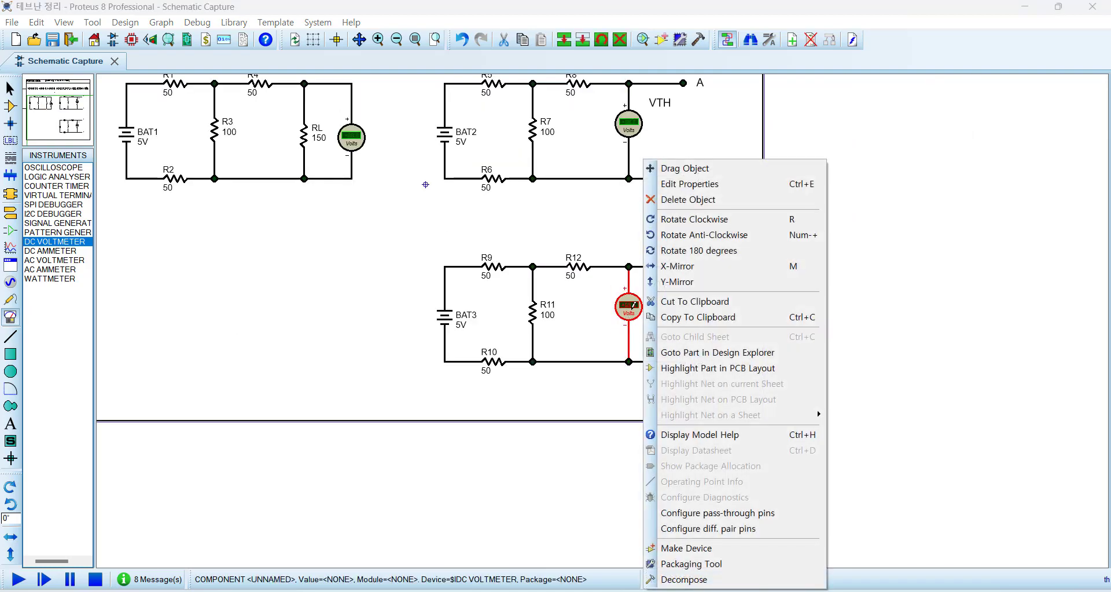
pyautogui.rightClick(634, 310)
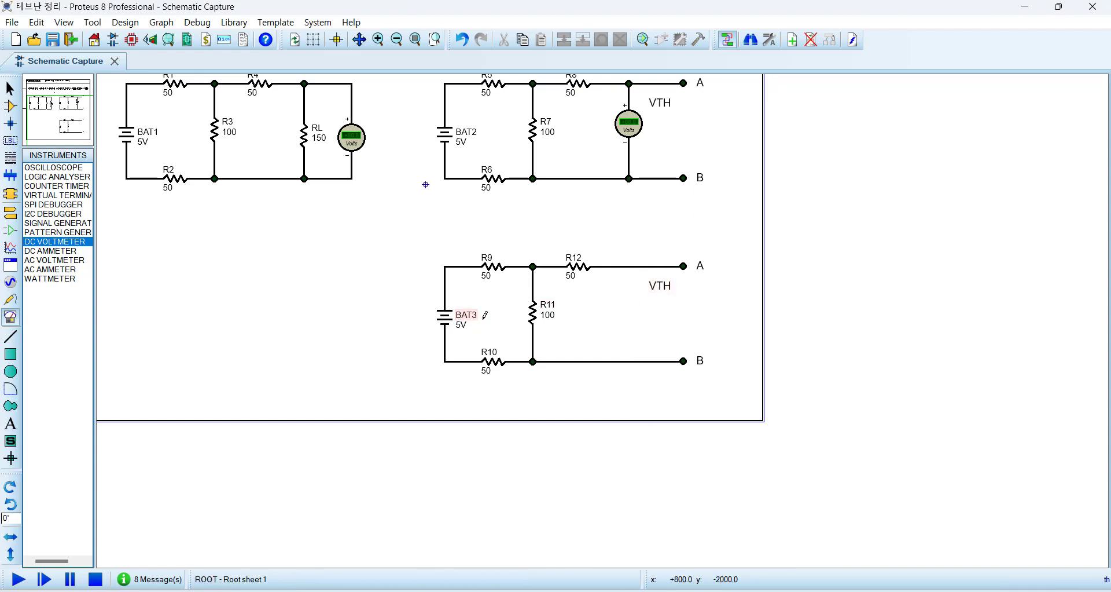
# - Short battery BAT3 with a wire loop joining its R9 and R10 sides, and delete the battery
pyautogui.scroll(-2, 430, 271)
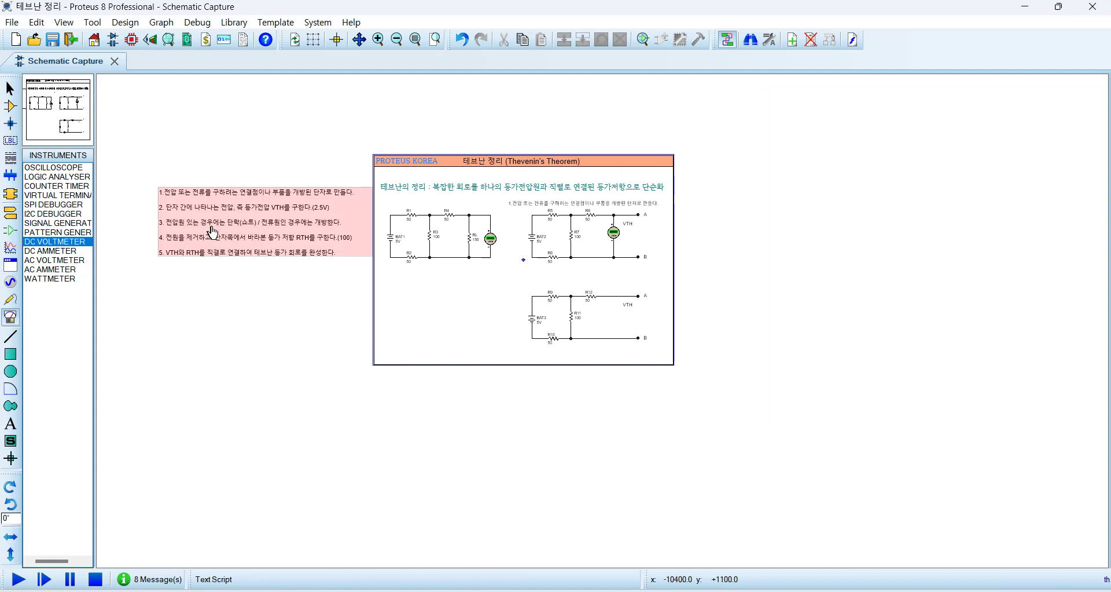
pyautogui.scroll(2, 213, 232)
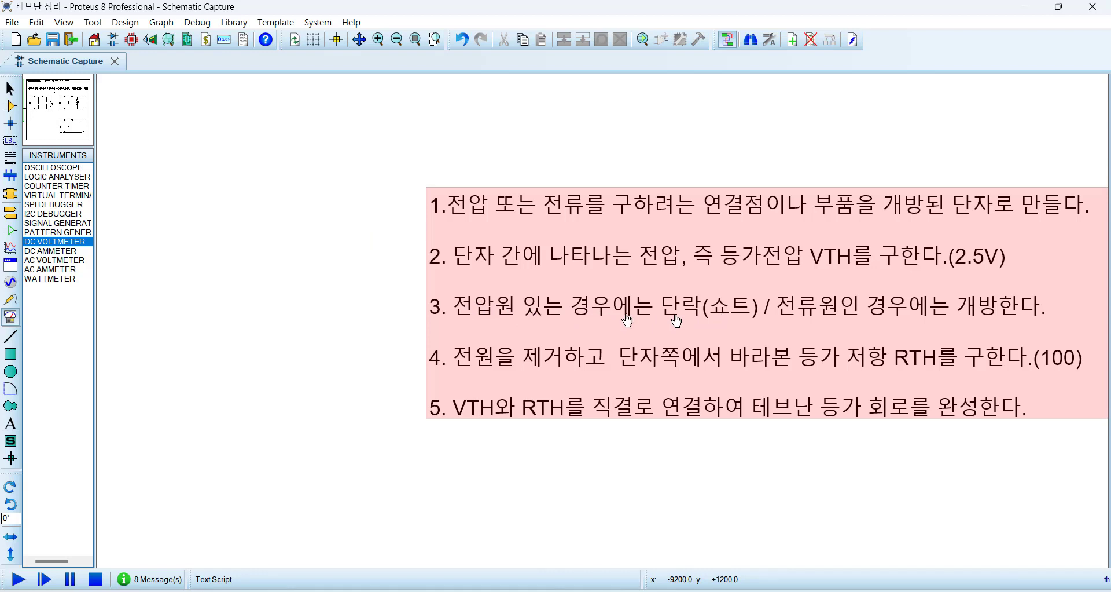
pyautogui.scroll(-2, 583, 325)
pyautogui.scroll(3, 527, 328)
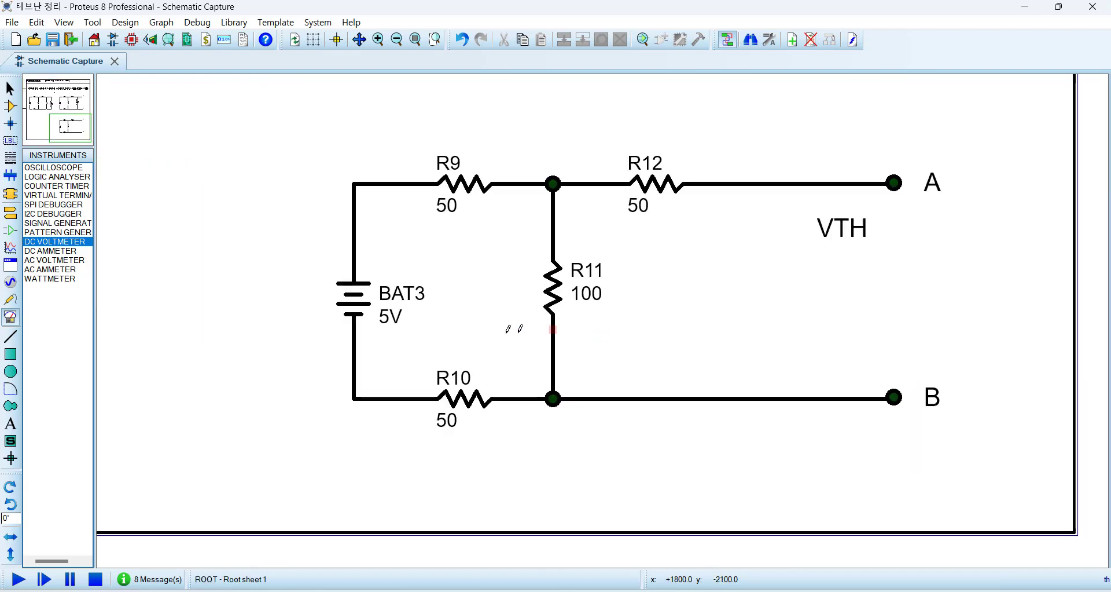
pyautogui.click(355, 184)
pyautogui.click(264, 184)
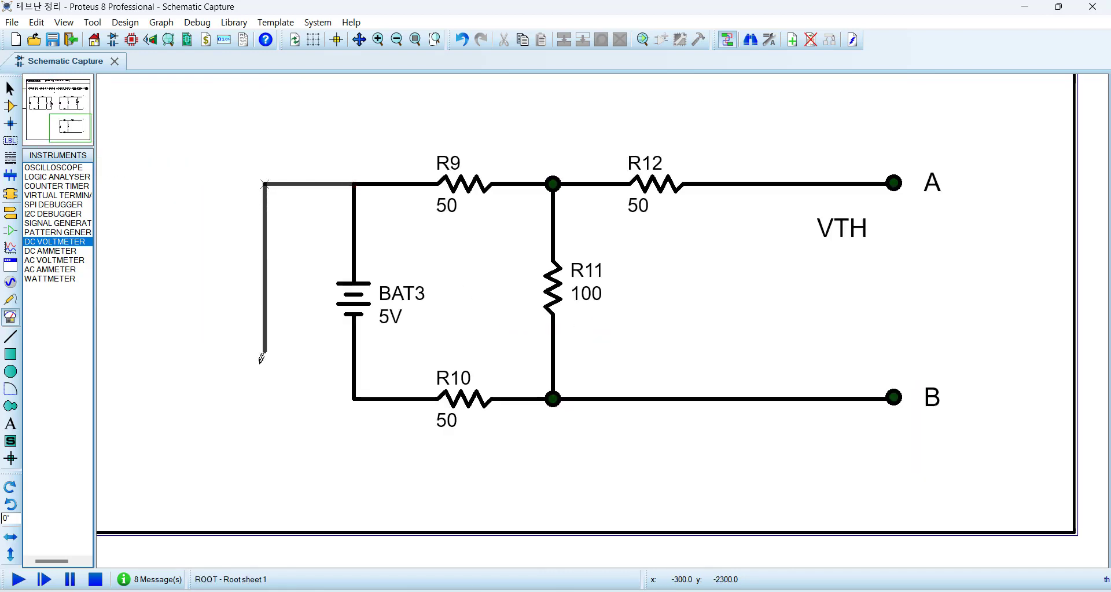
pyautogui.click(354, 398)
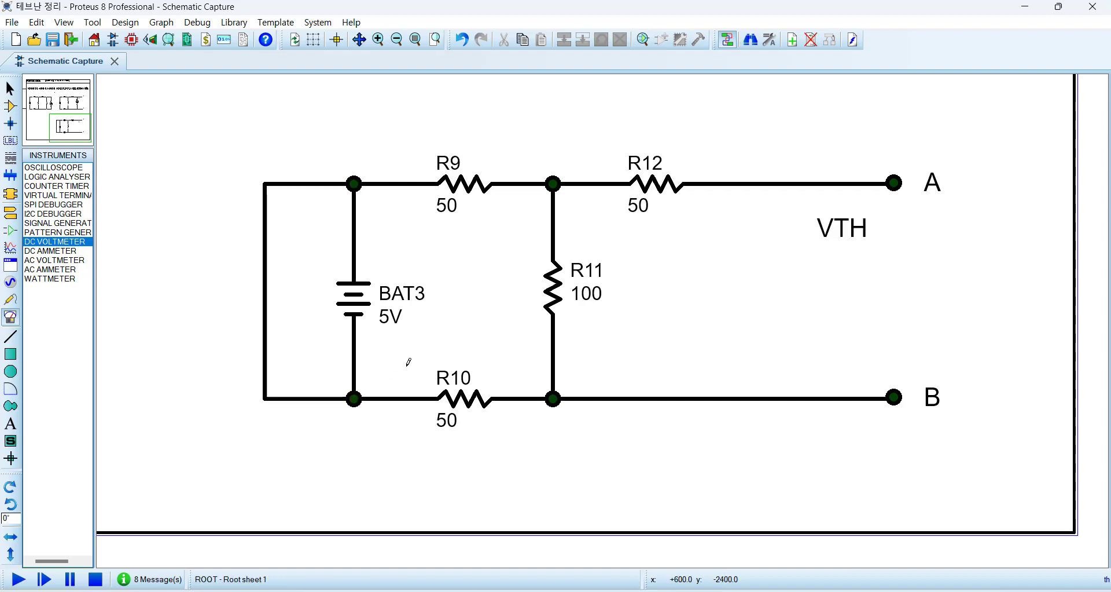
pyautogui.rightClick(354, 303)
pyautogui.rightClick(354, 303)
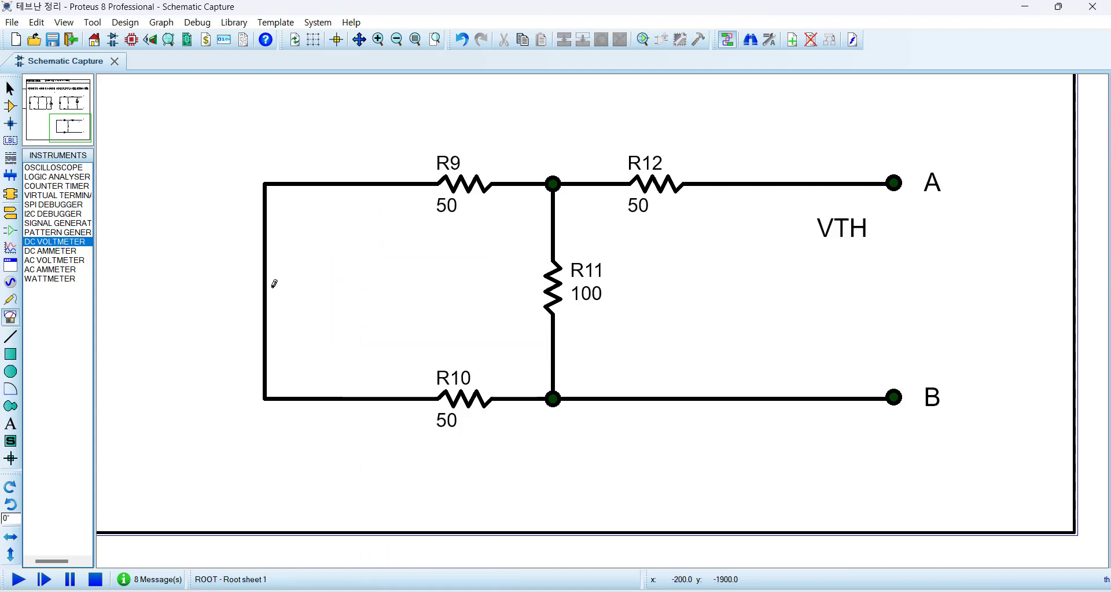
# - Move the vertical shorting wire closer to R9 and R10
pyautogui.rightClick(264, 287)
pyautogui.click(307, 293)
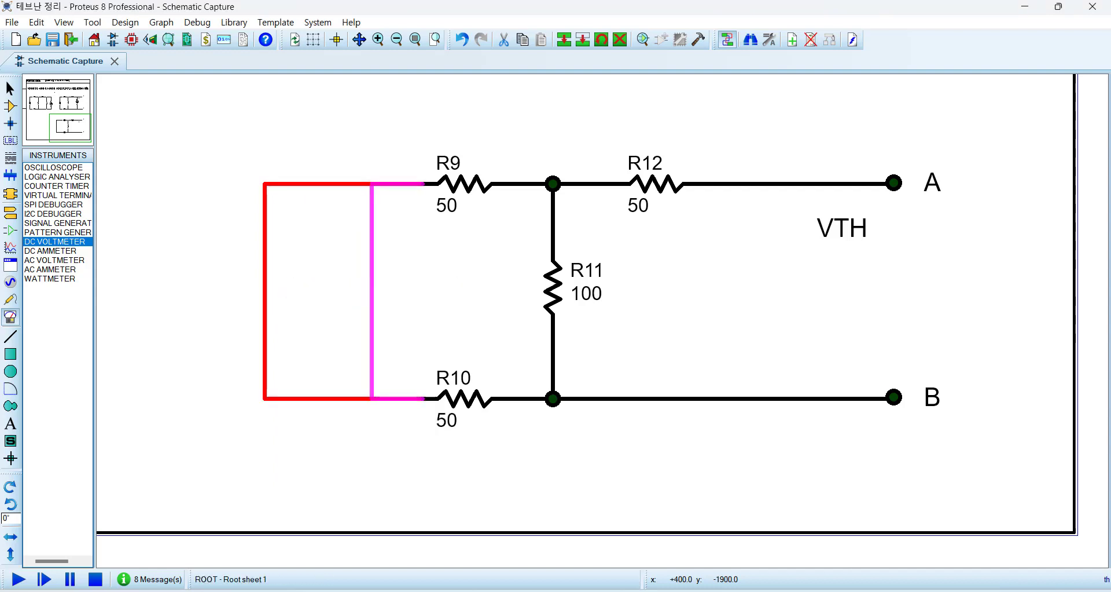
pyautogui.click(372, 301)
pyautogui.scroll(-2, 654, 334)
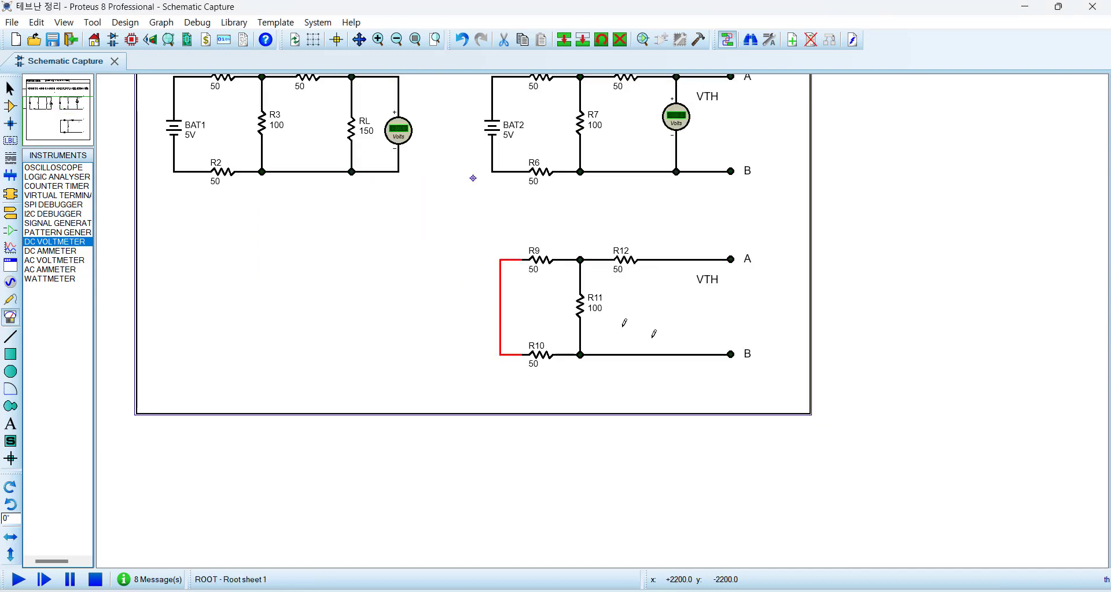
pyautogui.click(625, 321)
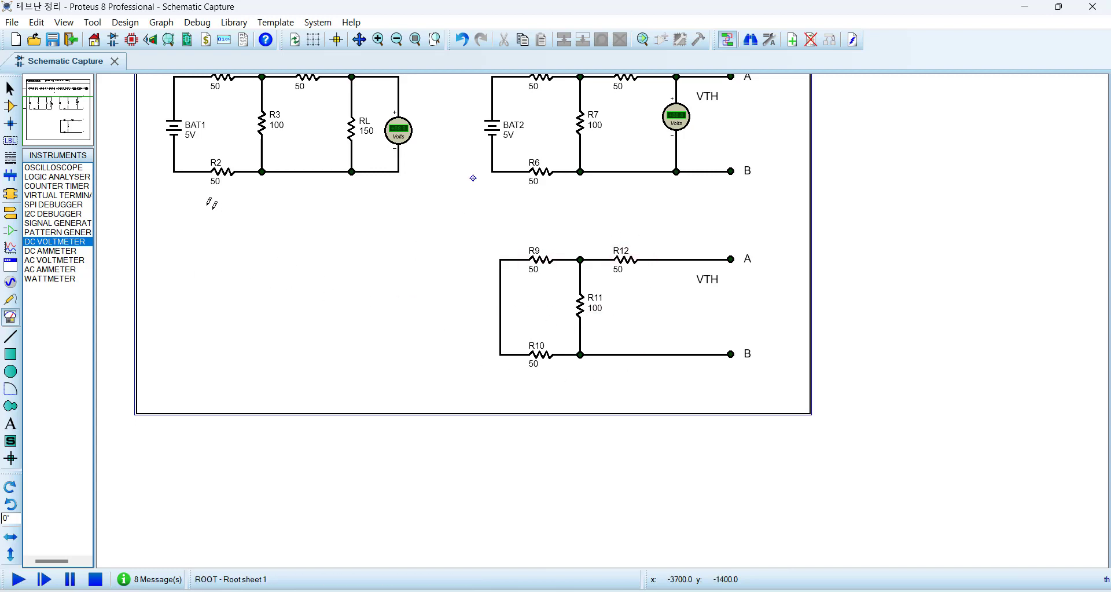
# - Place an OHM METER device between the A and B wires of the lower circuit, beside the VTH label
pyautogui.click(10, 106)
pyautogui.click(48, 177)
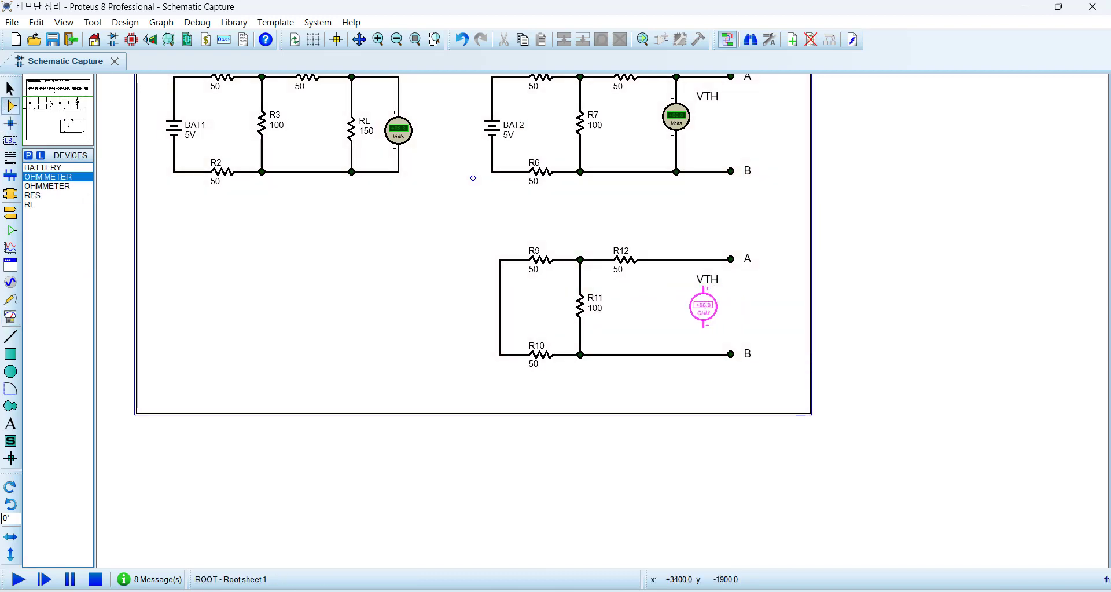
pyautogui.click(690, 307)
pyautogui.moveTo(695, 311); pyautogui.dragTo(681, 312)
# - Wire the ohmmeter's positive terminal to the A line and its negative terminal to the B line
pyautogui.scroll(3, 691, 309)
pyautogui.click(557, 272)
pyautogui.click(556, 216)
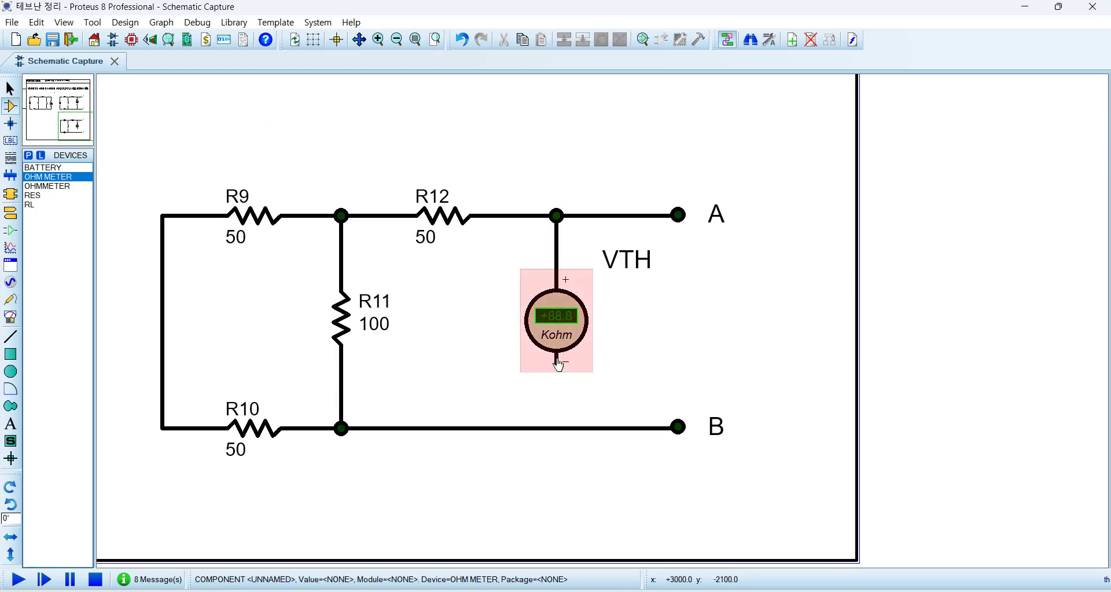
pyautogui.click(557, 365)
pyautogui.click(557, 429)
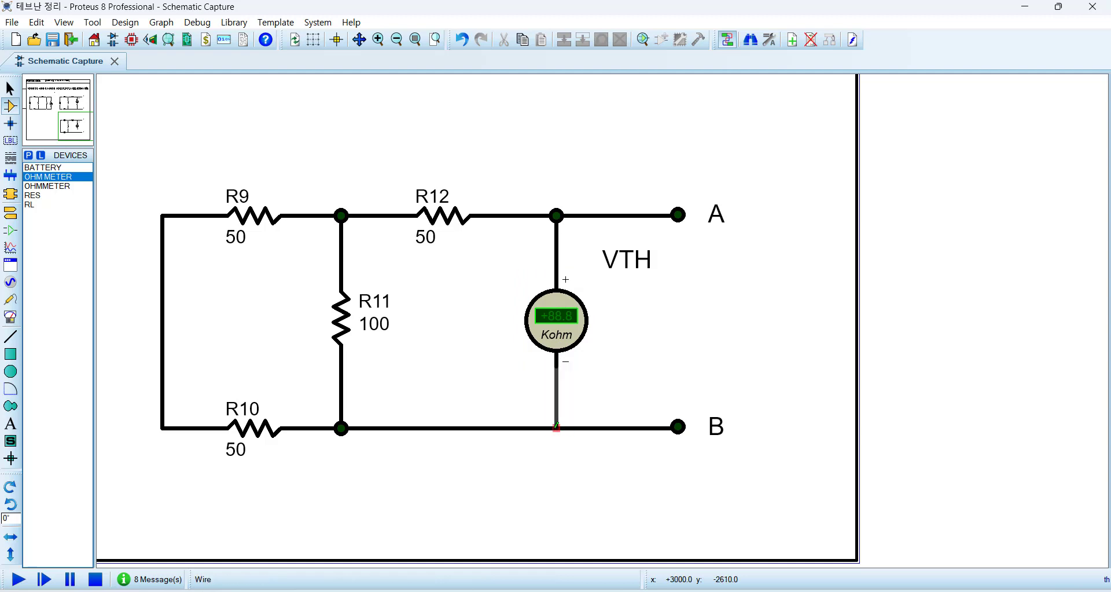
# - Change the lower circuit's "VTH" label text to "RTH"
pyautogui.doubleClick(633, 268)
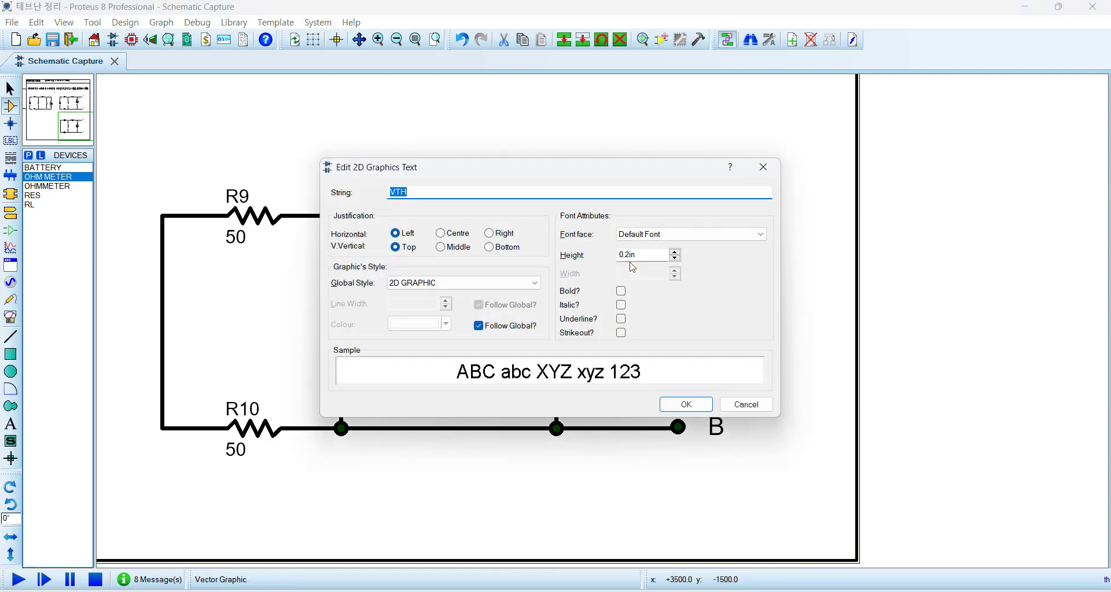
pyautogui.click(685, 404)
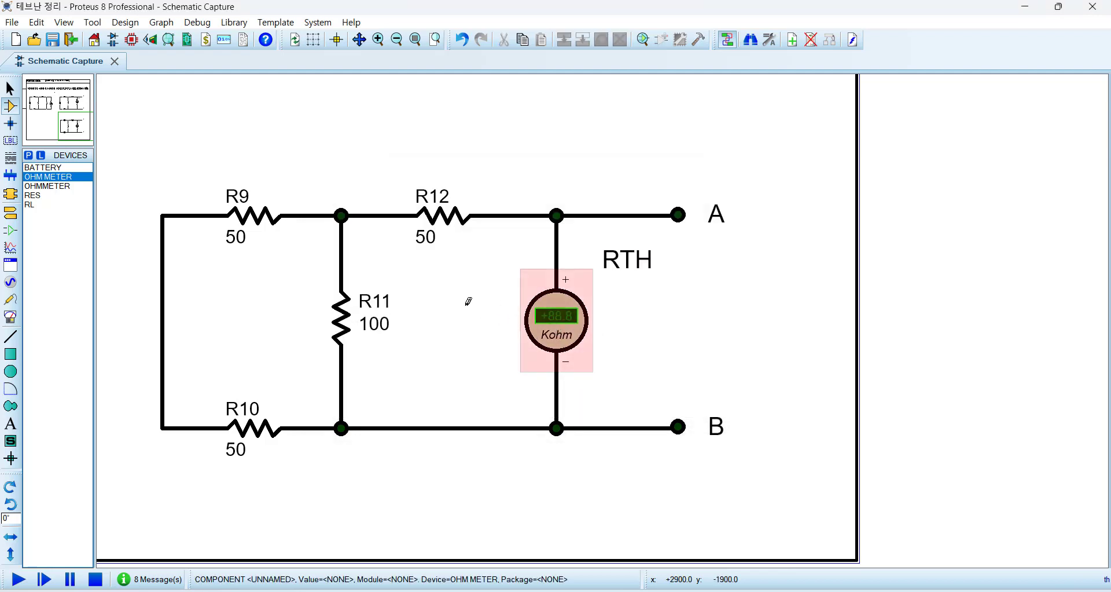
pyautogui.scroll(-1, 516, 318)
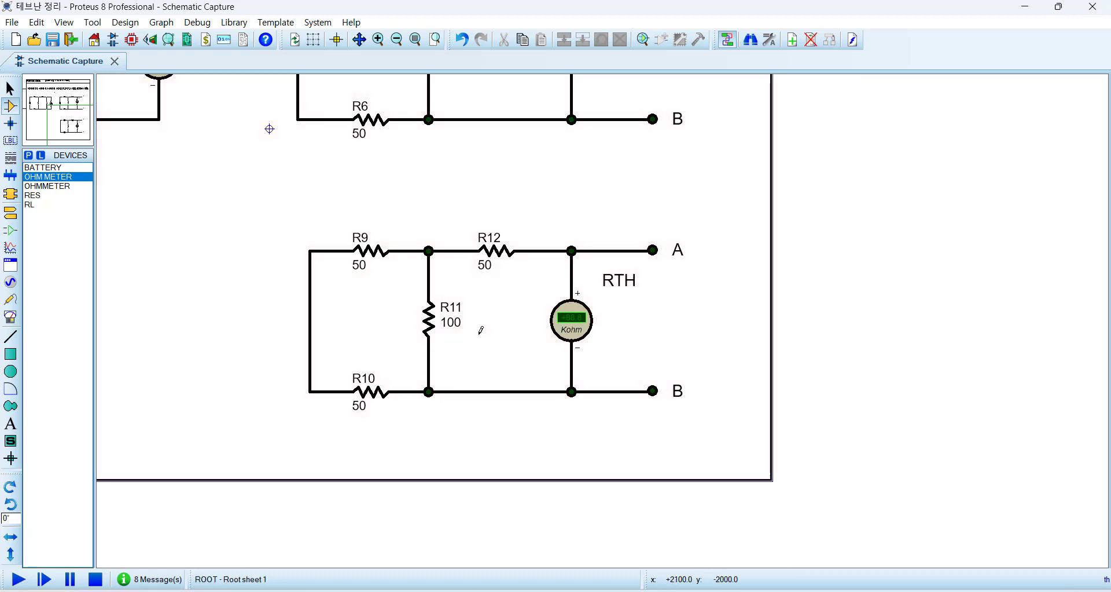
# - Examine the series resistors R9 and R10 in the lower RTH circuit and how they relate to R11 and R12
pyautogui.scroll(1, 481, 330)
pyautogui.moveTo(270, 140); pyautogui.dragTo(489, 479)
pyautogui.click(506, 454)
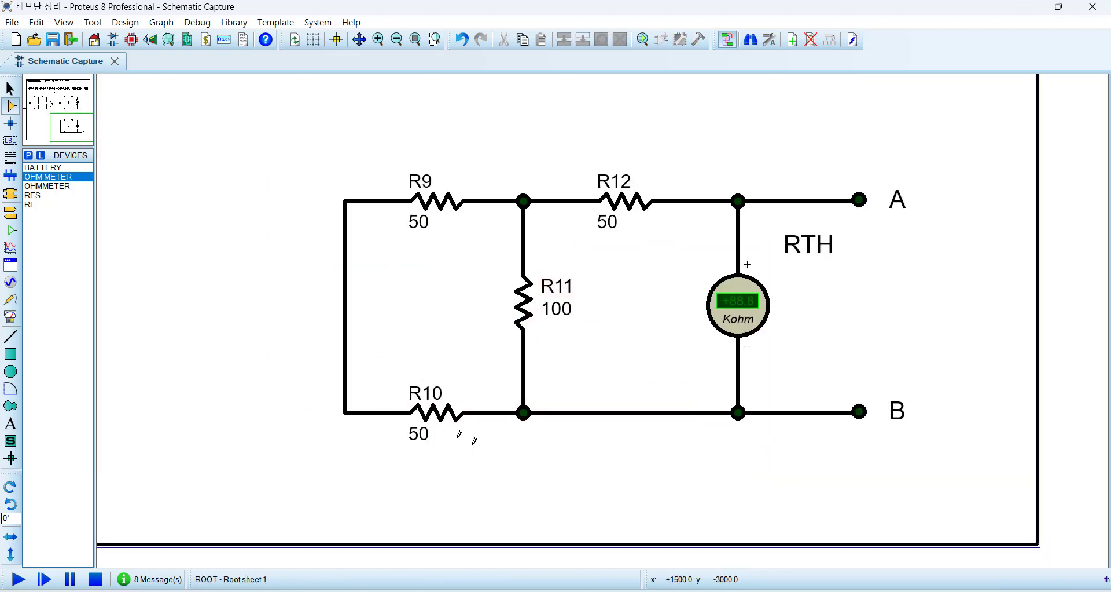
pyautogui.click(463, 413)
pyautogui.click(450, 208)
pyautogui.click(437, 300)
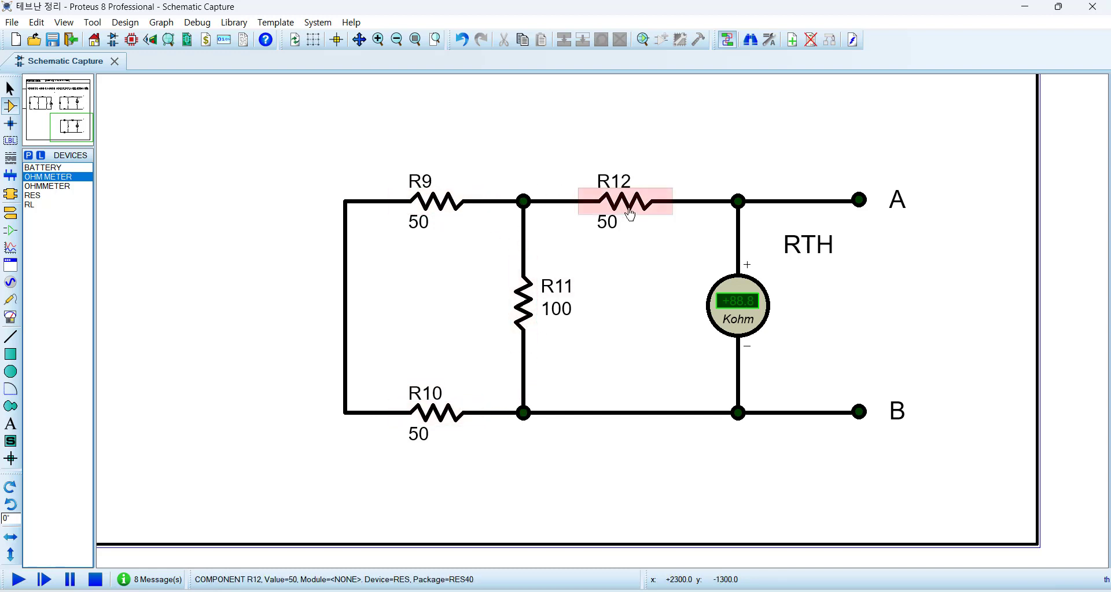
pyautogui.moveTo(300, 154); pyautogui.dragTo(497, 471)
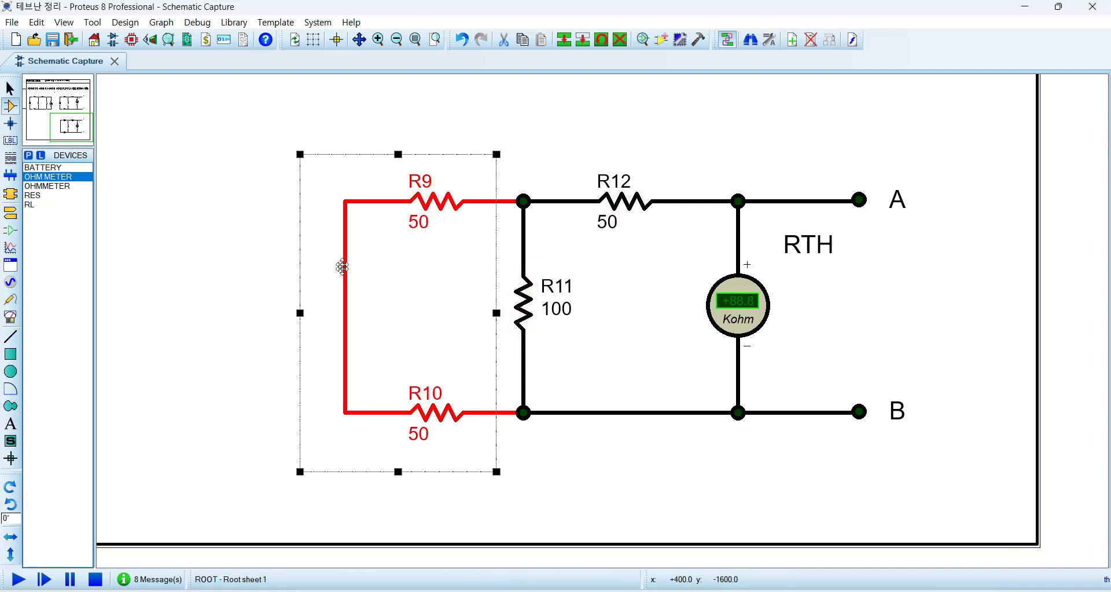
pyautogui.click(571, 446)
pyautogui.scroll(-1, 511, 334)
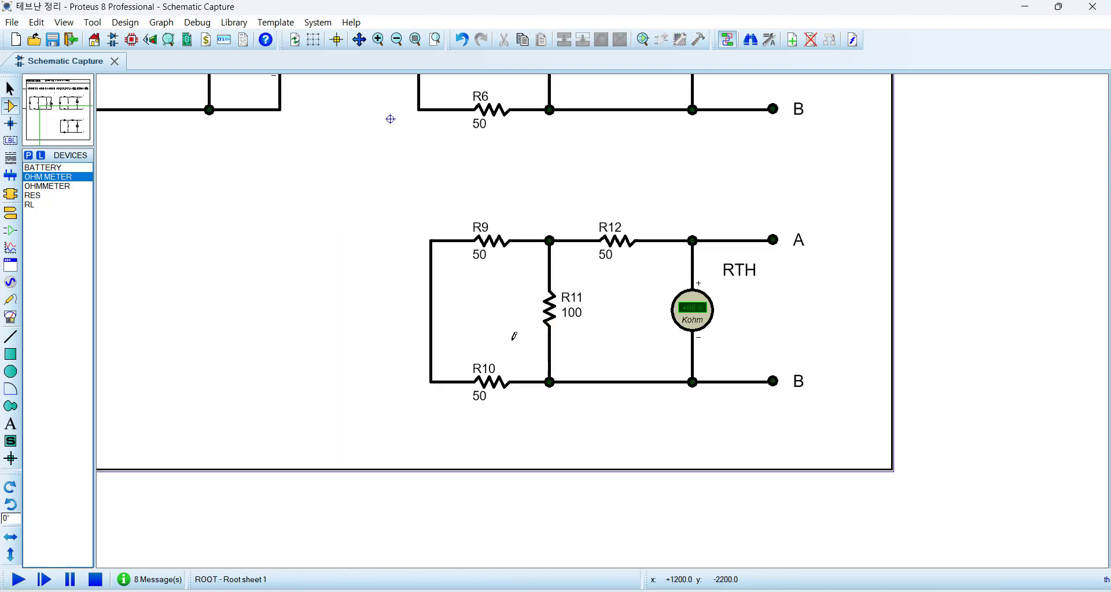
pyautogui.scroll(-1, 492, 264)
pyautogui.scroll(1, 532, 315)
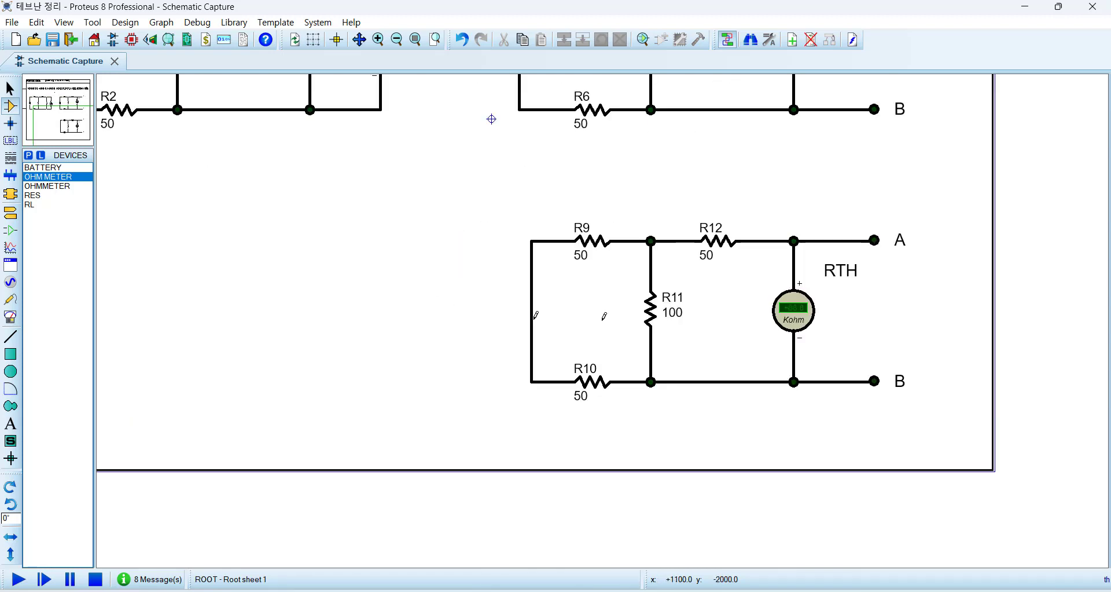
# - Place two RES resistors one above the other in the empty area beside the RTH circuit
pyautogui.click(31, 197)
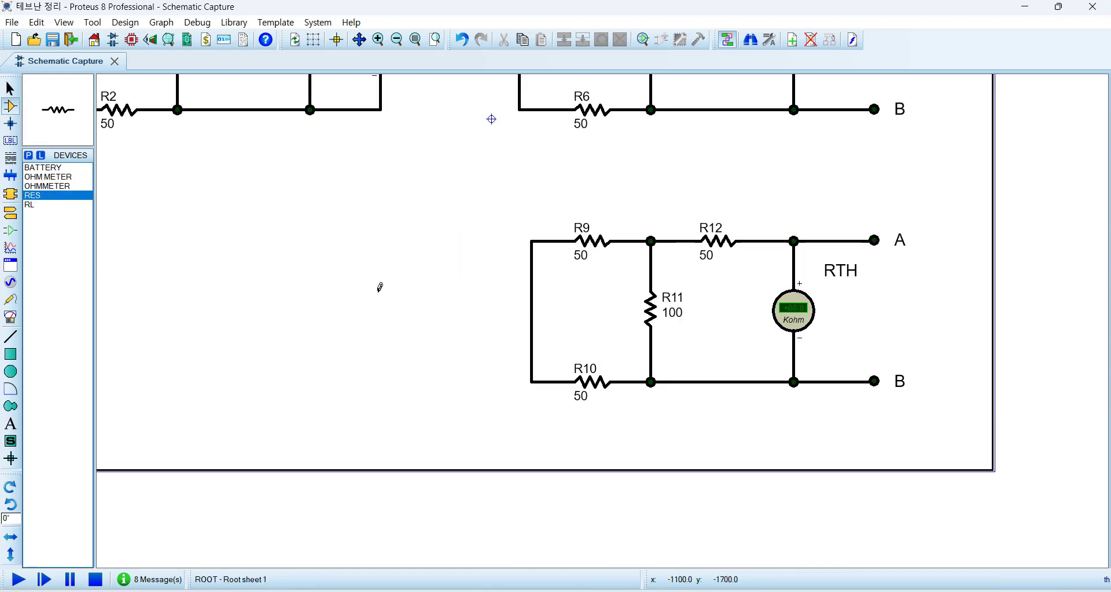
pyautogui.click(363, 270)
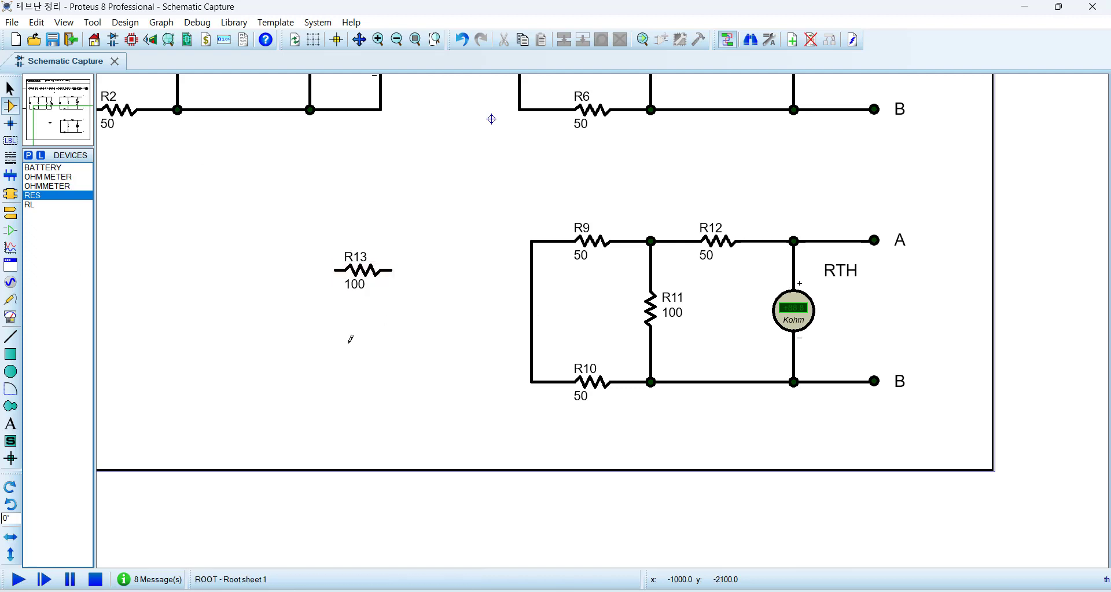
pyautogui.click(359, 340)
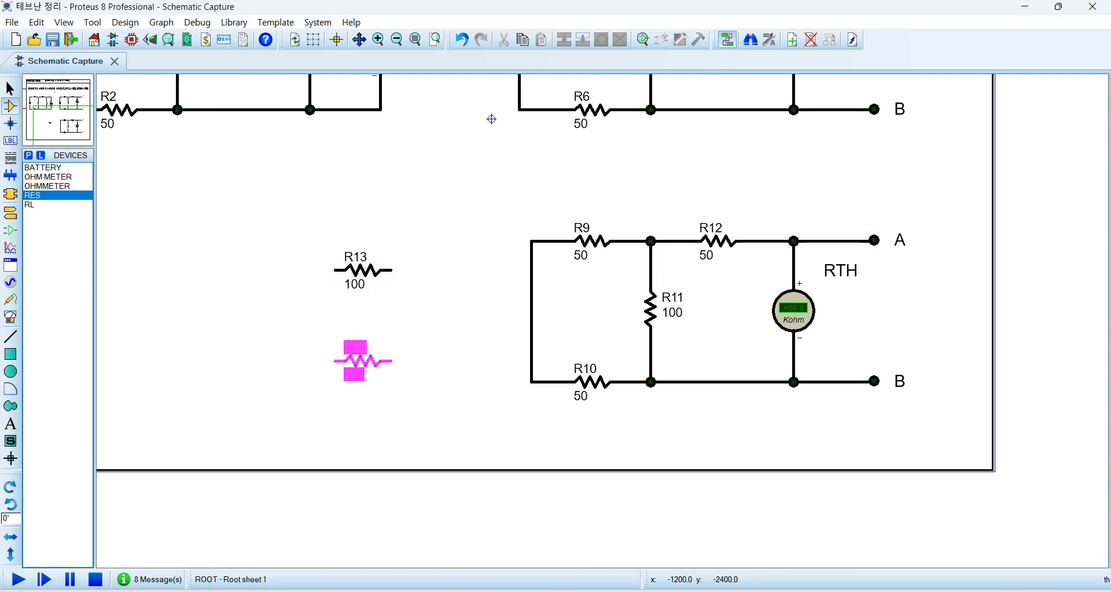
pyautogui.click(364, 360)
# - Rotate the two new resistors R13 and R14 to vertical
pyautogui.moveTo(293, 214); pyautogui.dragTo(429, 298)
pyautogui.press('KP_Subtract')
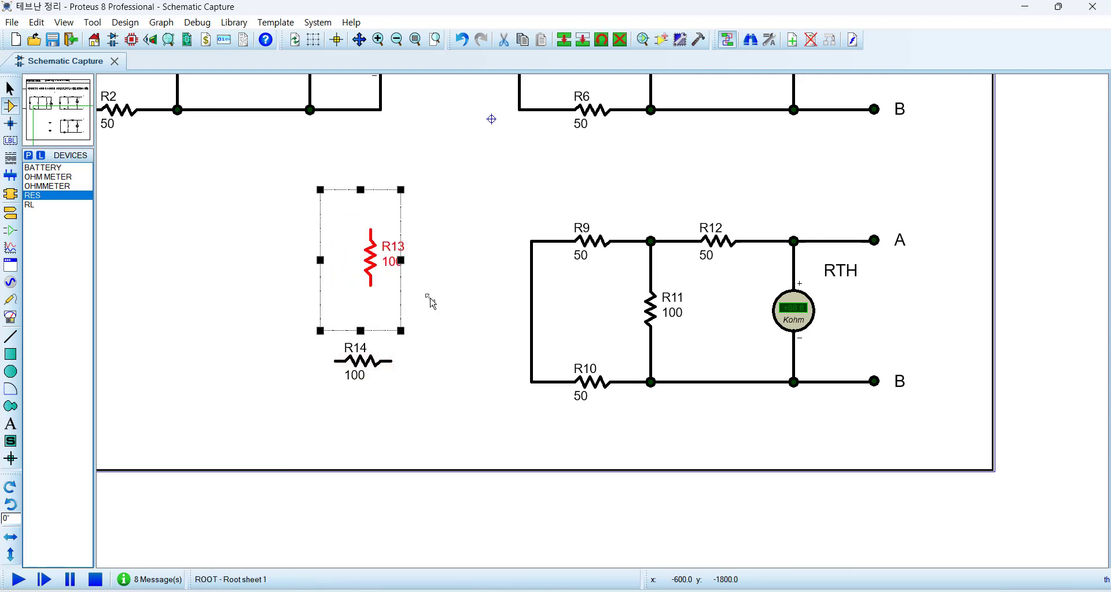
pyautogui.click(248, 289)
pyautogui.moveTo(247, 293); pyautogui.dragTo(459, 392)
pyautogui.press('KP_Subtract')
pyautogui.moveTo(347, 357); pyautogui.dragTo(353, 378)
# - Set the resistance of both R13 and R14 to 50
pyautogui.doubleClick(370, 260)
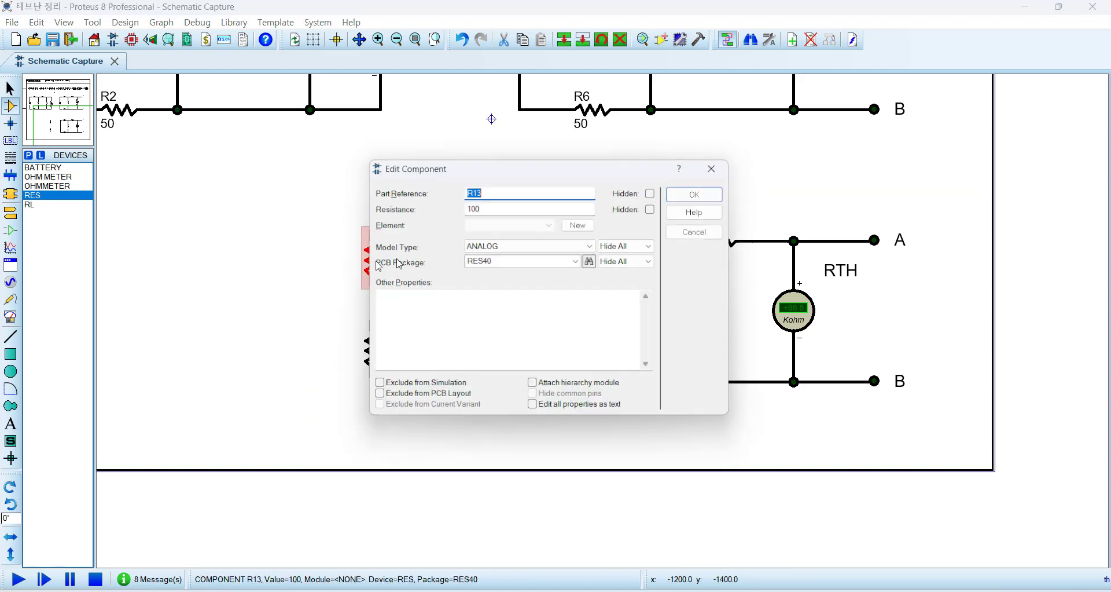
pyautogui.press('Tab')
pyautogui.write('50')
pyautogui.click(699, 193)
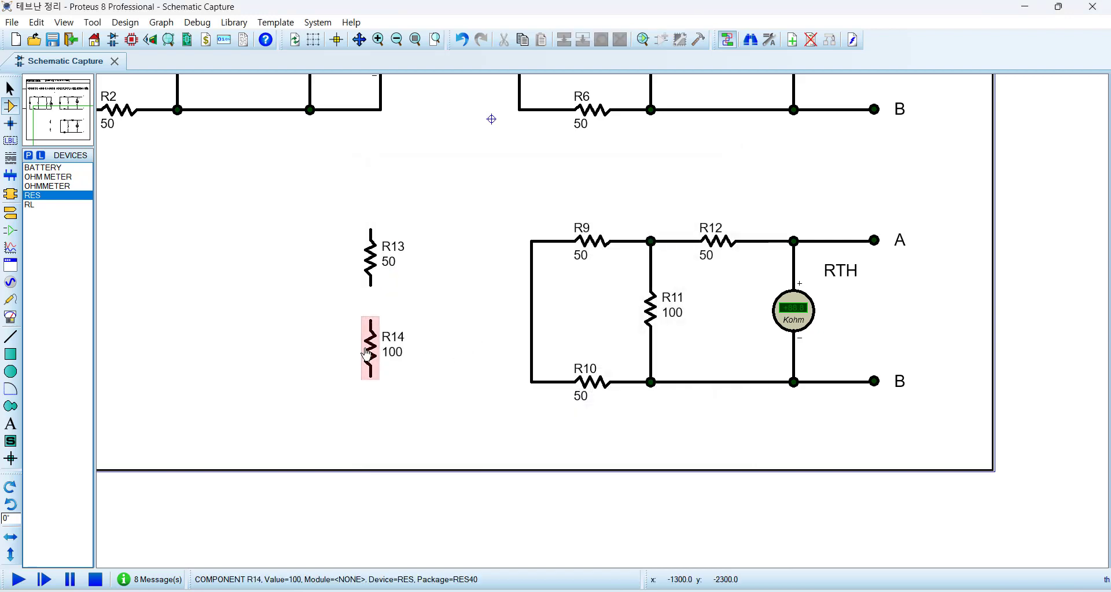
pyautogui.doubleClick(368, 354)
pyautogui.press('Tab')
pyautogui.write('5')
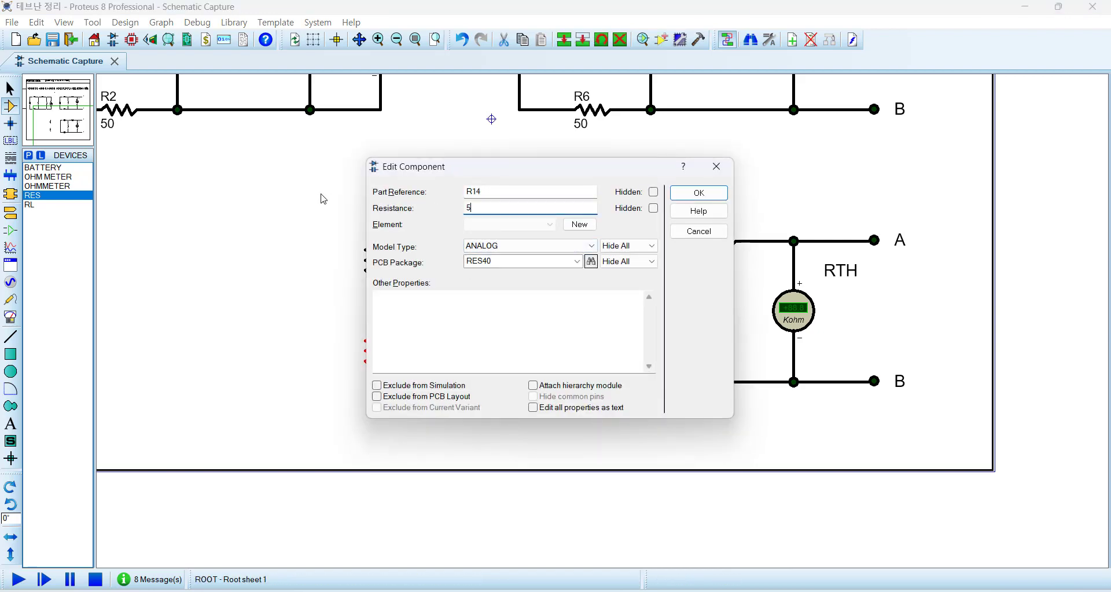
pyautogui.click(699, 193)
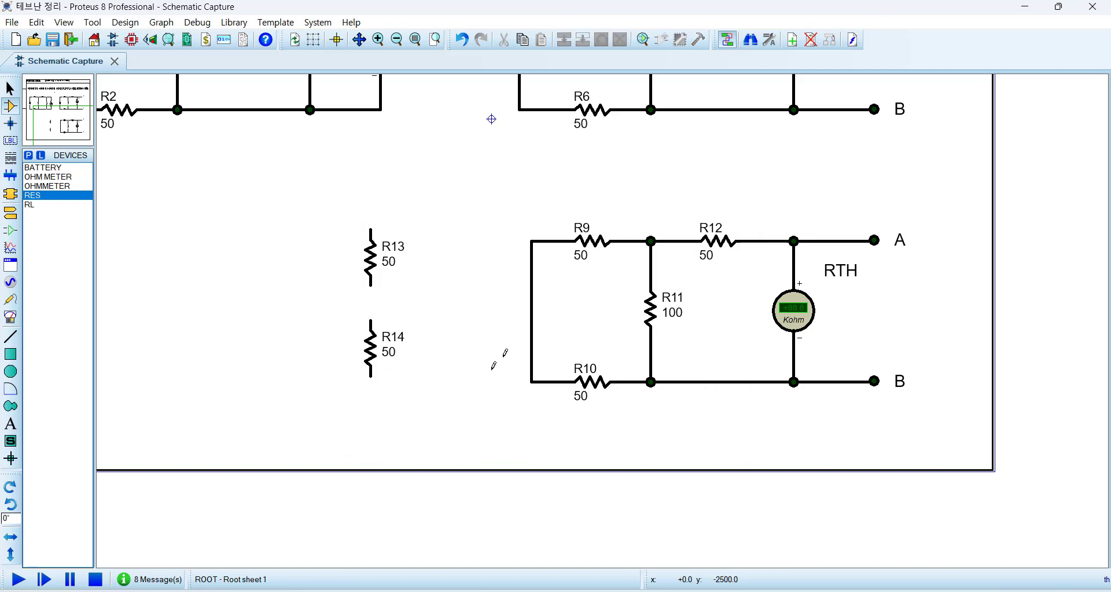
# - Wire R13's lower end to R14's upper end so the two resistors are in series
pyautogui.moveTo(502, 190); pyautogui.dragTo(624, 432)
pyautogui.moveTo(320, 199); pyautogui.dragTo(438, 432)
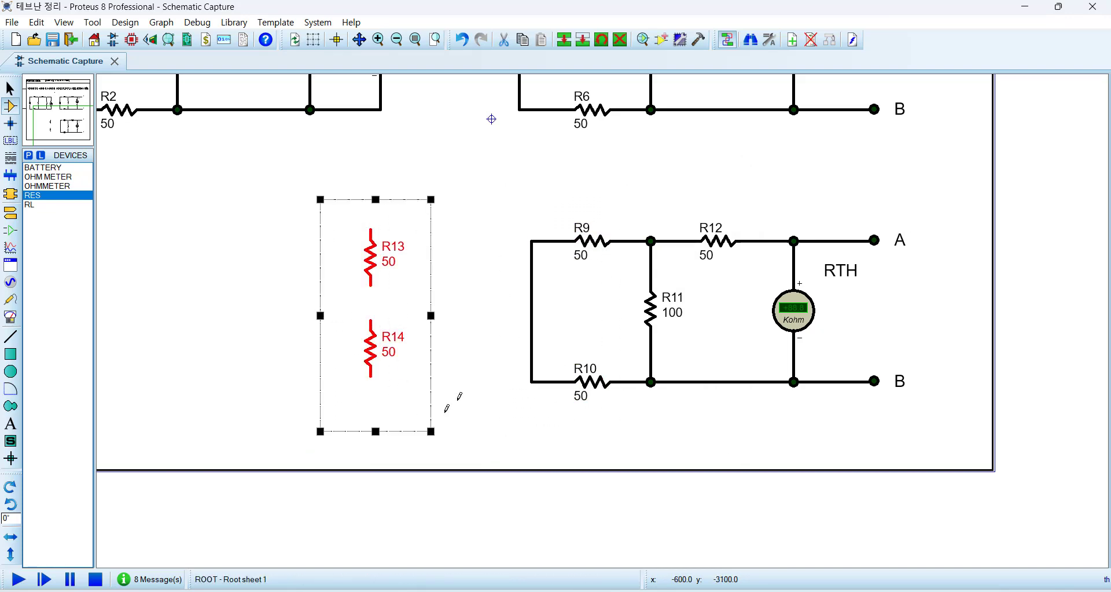
pyautogui.click(503, 280)
pyautogui.click(371, 286)
pyautogui.click(370, 320)
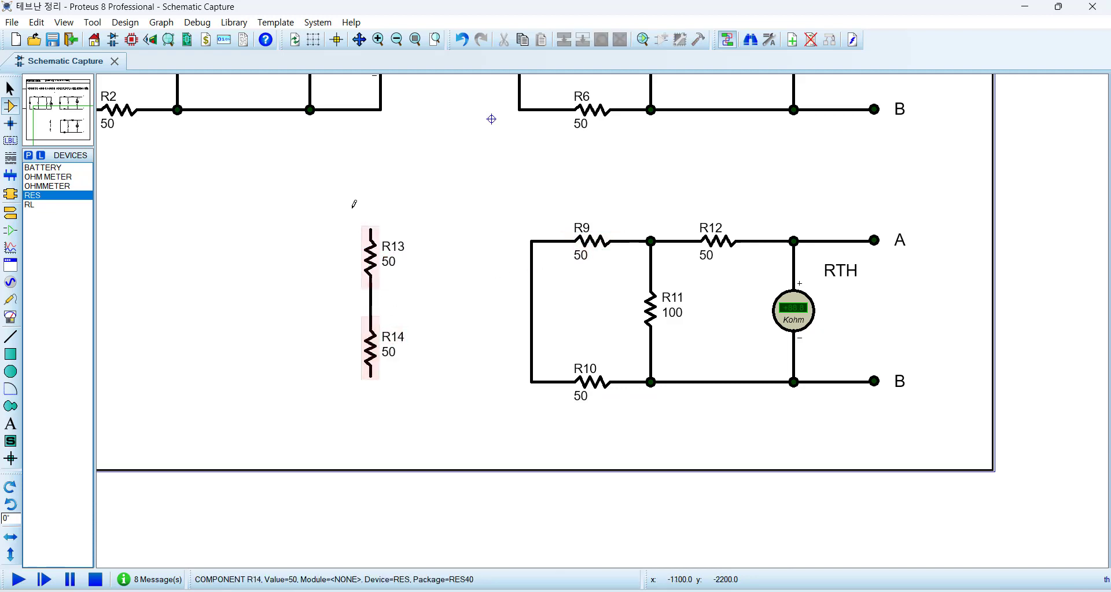
pyautogui.moveTo(331, 211); pyautogui.dragTo(427, 397)
pyautogui.click(474, 398)
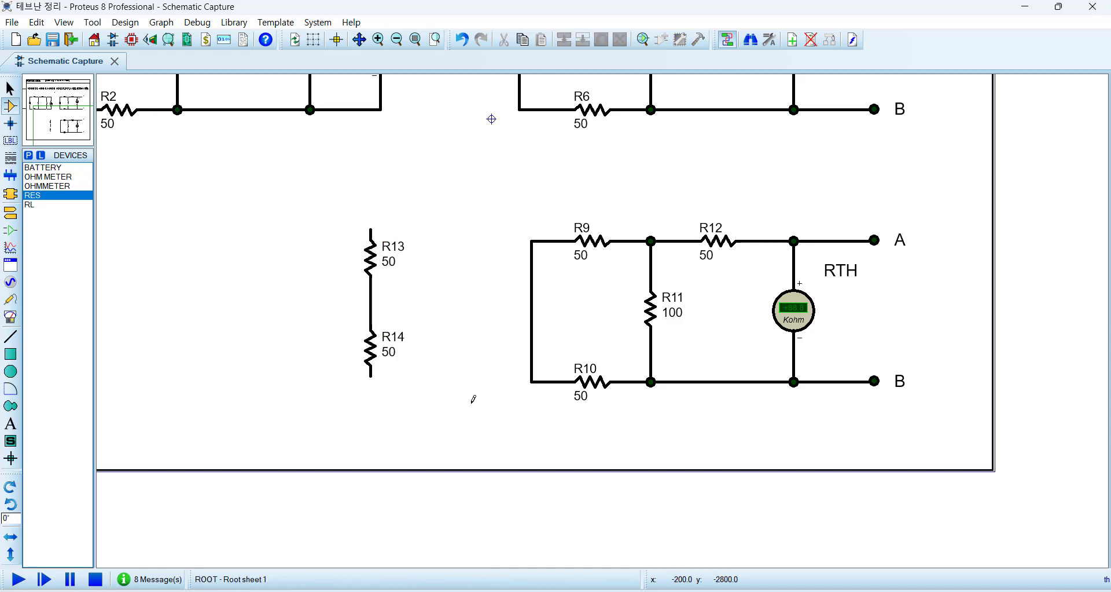
# - Move the series pair farther from the RTH circuit and delete R14, keeping only R13
pyautogui.moveTo(320, 209); pyautogui.dragTo(452, 411)
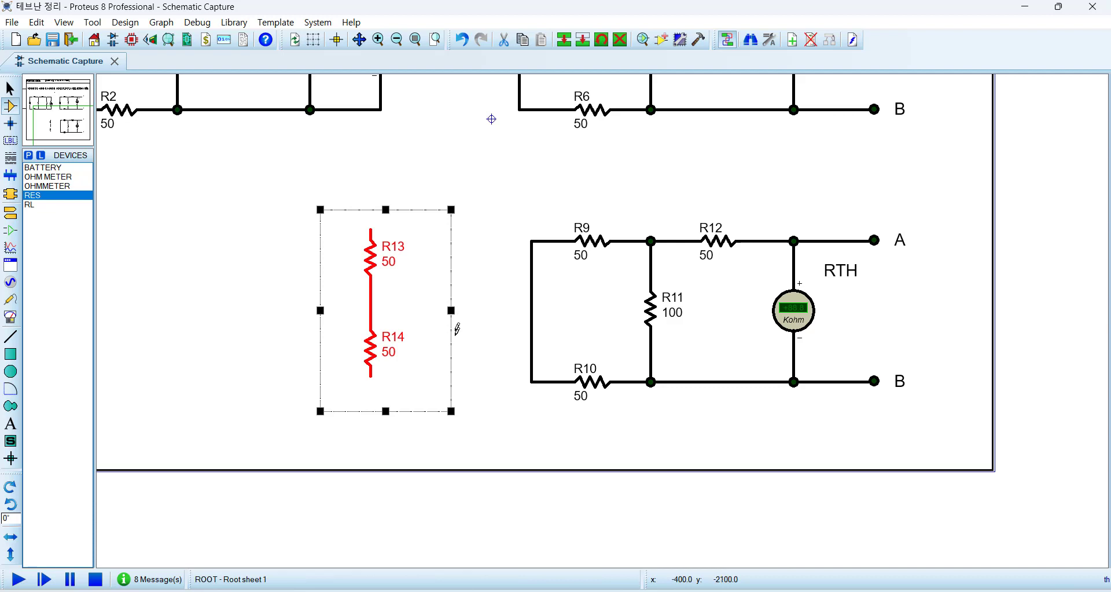
pyautogui.moveTo(403, 319); pyautogui.dragTo(273, 319)
pyautogui.click(348, 316)
pyautogui.rightClick(239, 359)
pyautogui.rightClick(239, 359)
pyautogui.moveTo(239, 254); pyautogui.dragTo(235, 294)
# - Set R13's resistance to 100
pyautogui.click(234, 294)
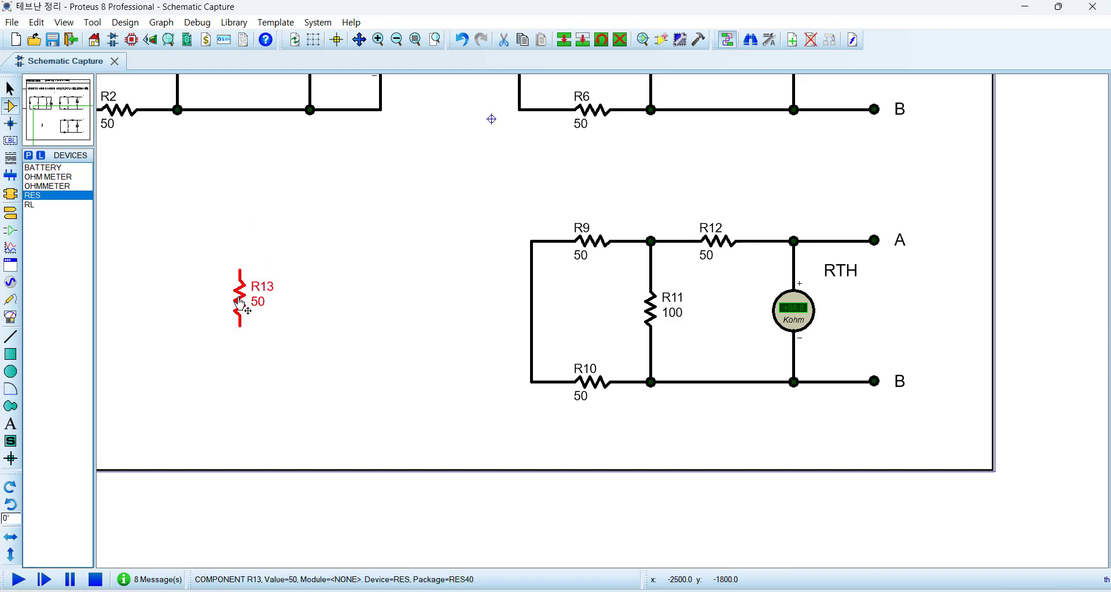
pyautogui.click(234, 294)
pyautogui.press('Tab')
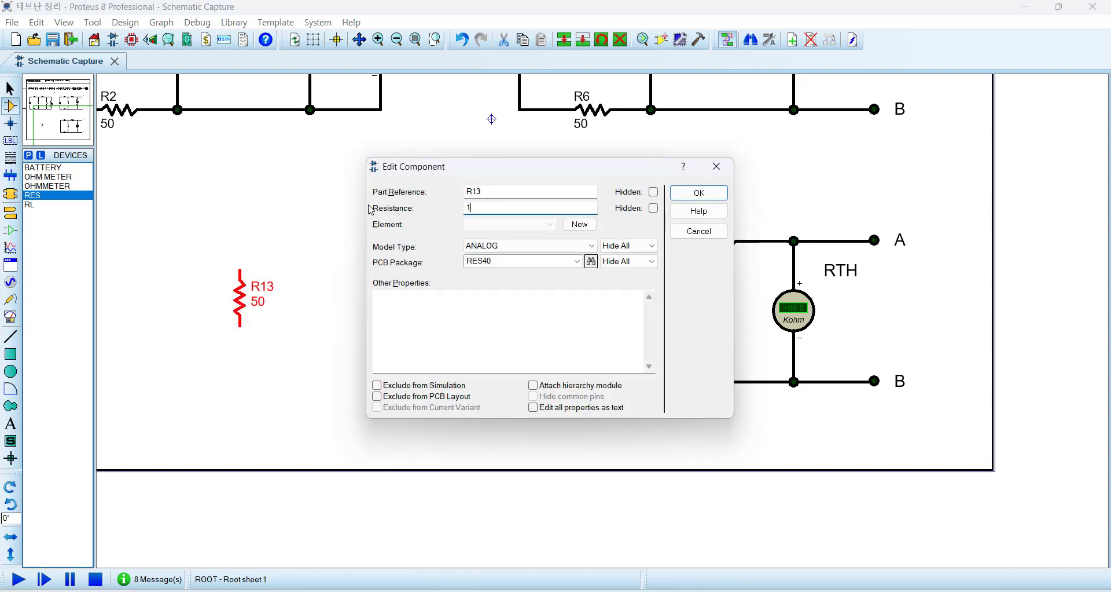
pyautogui.write('100')
pyautogui.click(695, 196)
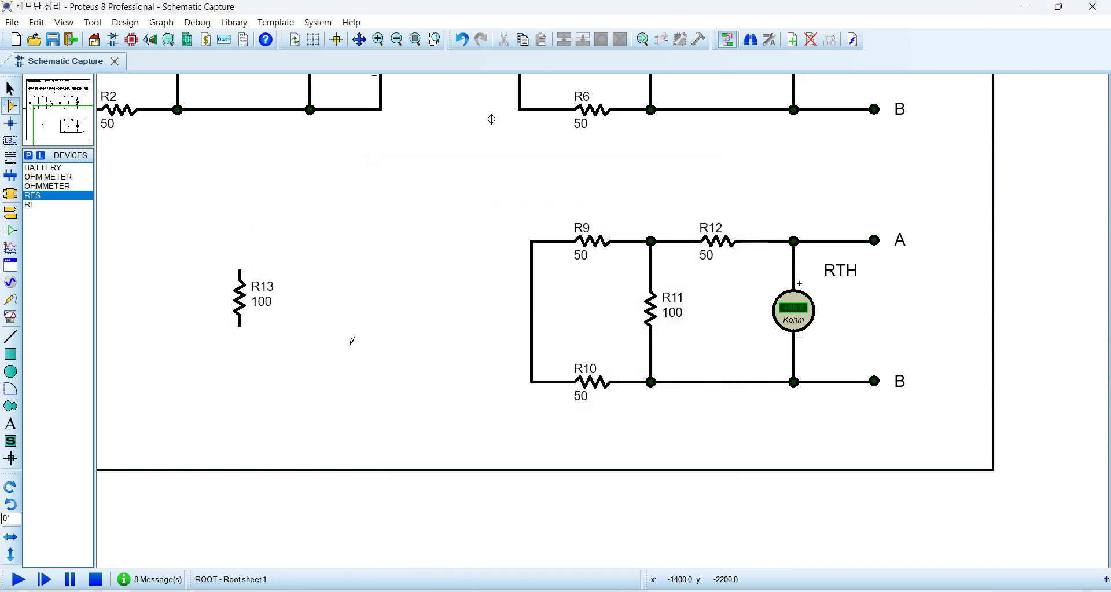
# - Place a second vertical 100 ohm RES resistor beside R13, level with it and nearer the RTH circuit
pyautogui.moveTo(493, 198); pyautogui.dragTo(625, 423)
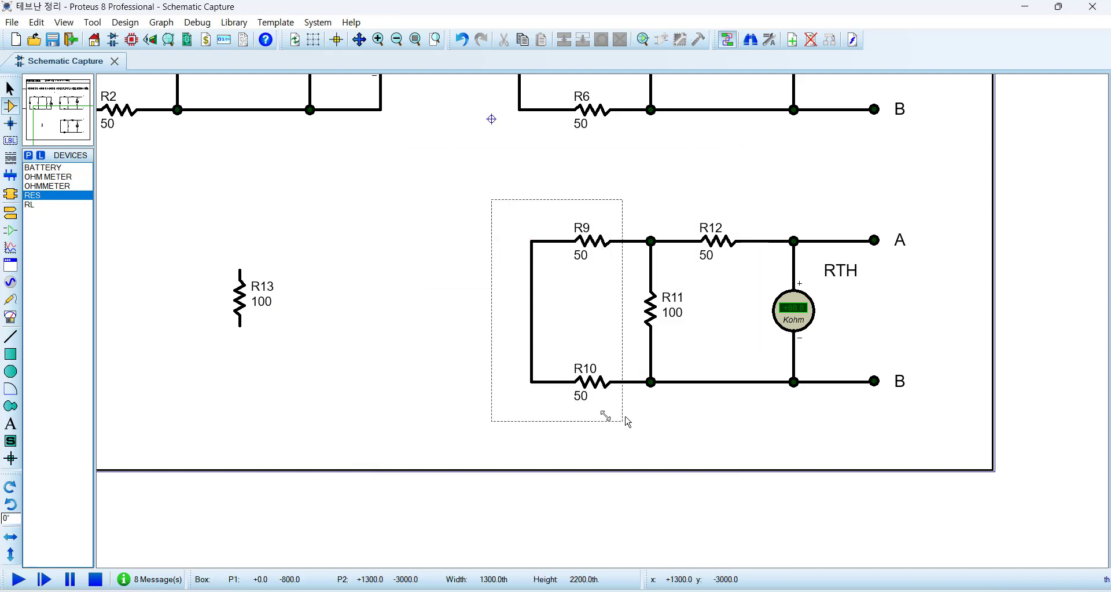
pyautogui.click(333, 301)
pyautogui.press('KP_Add')
pyautogui.click(333, 300)
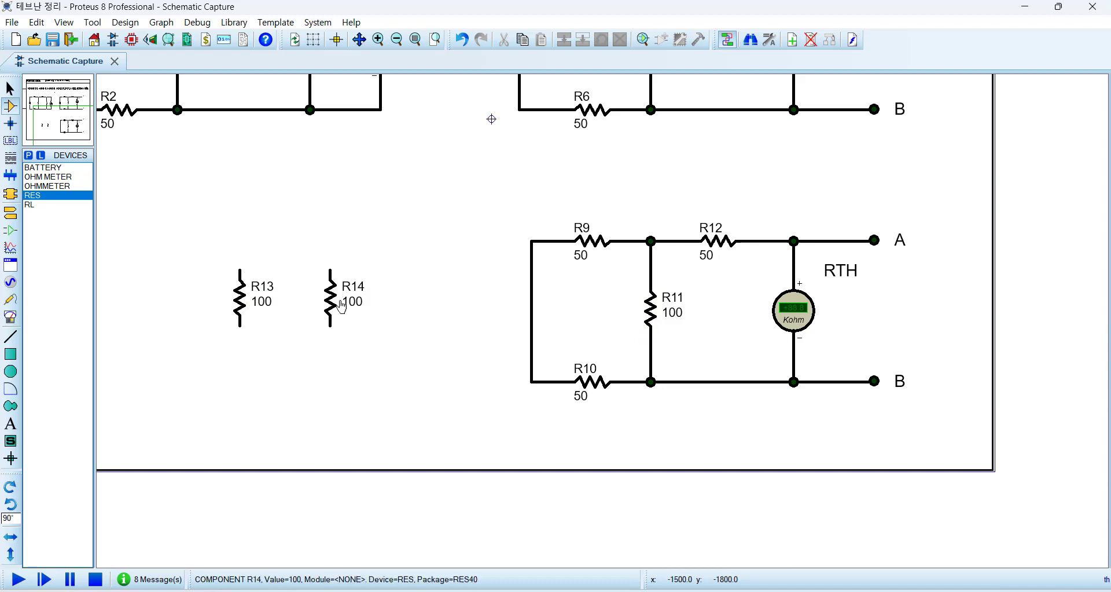
# - Wire the upper ends and the lower ends of R13 and R14 together to form a parallel loop
pyautogui.click(330, 270)
pyautogui.click(330, 220)
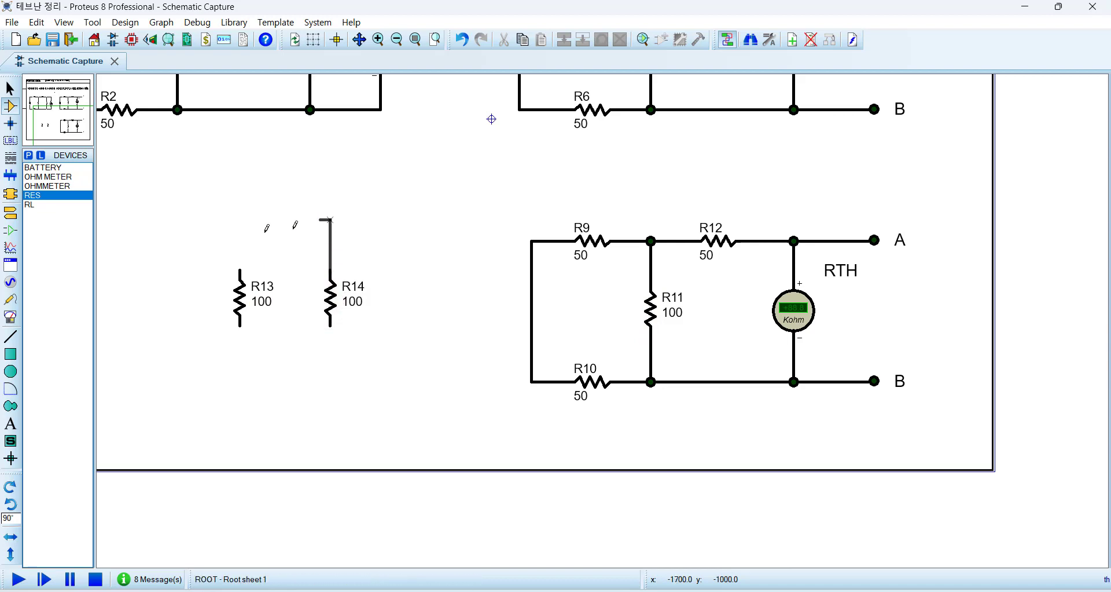
pyautogui.click(240, 269)
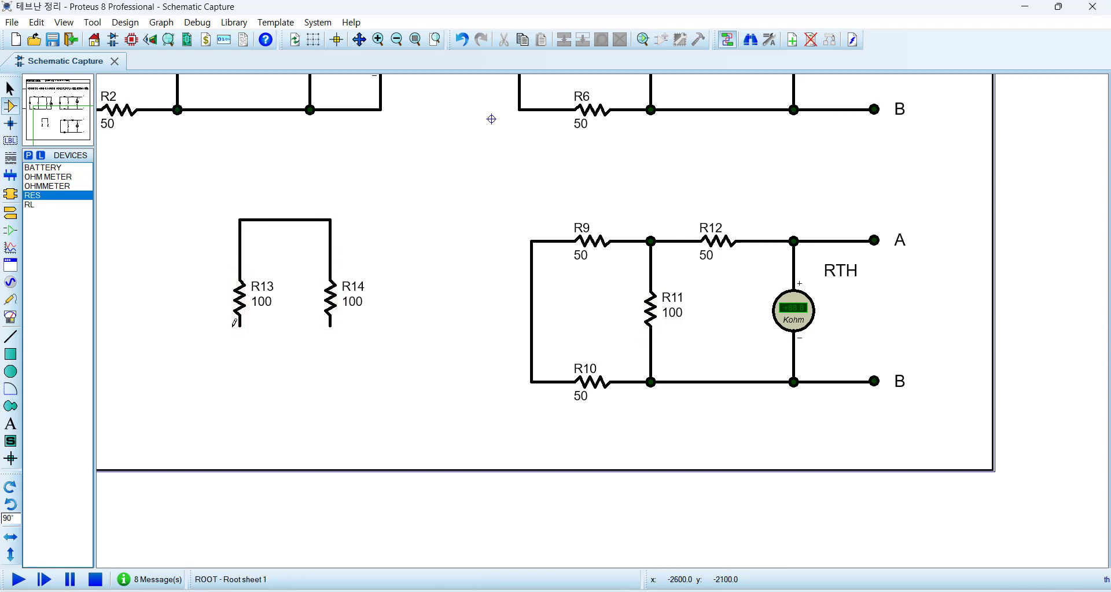
pyautogui.click(239, 325)
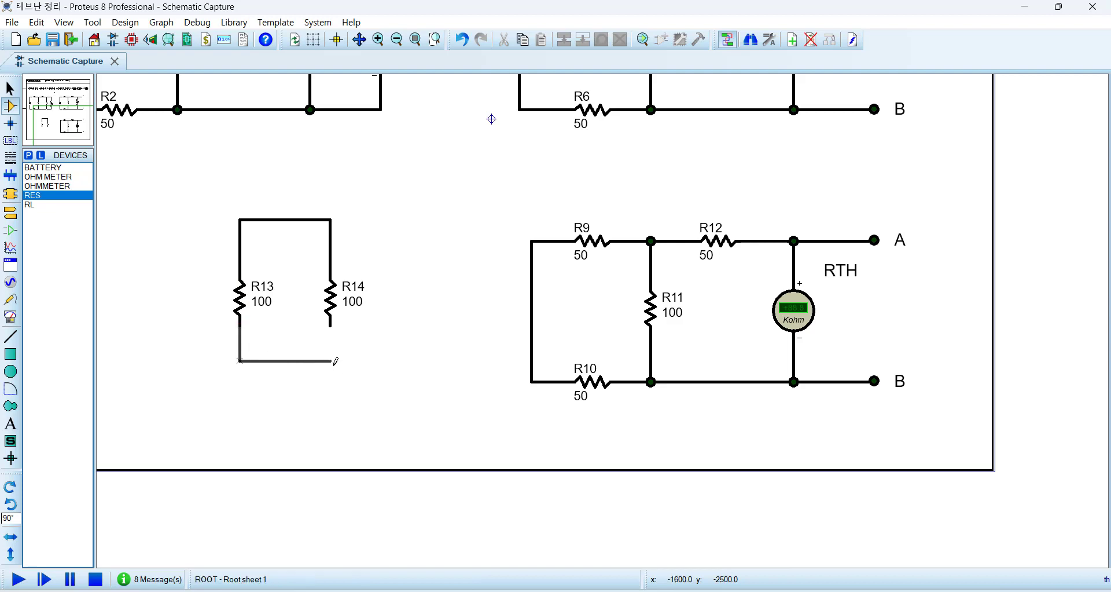
pyautogui.click(331, 327)
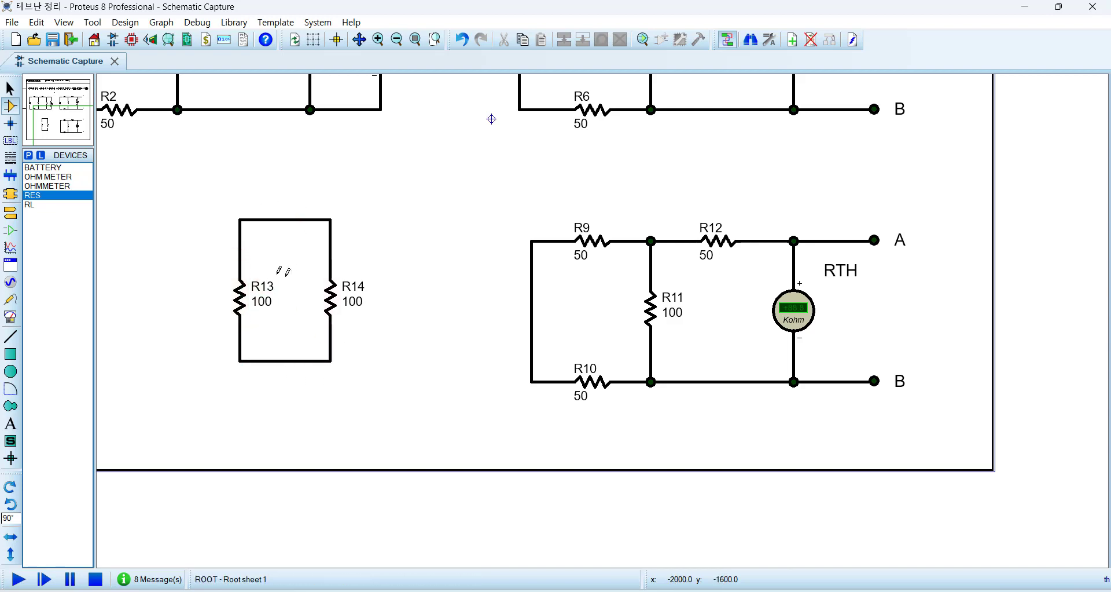
pyautogui.moveTo(214, 199); pyautogui.dragTo(362, 394)
pyautogui.click(397, 390)
# - Draw a horizontal 2D line beneath the R13–R14 loop as a fraction bar
pyautogui.click(10, 336)
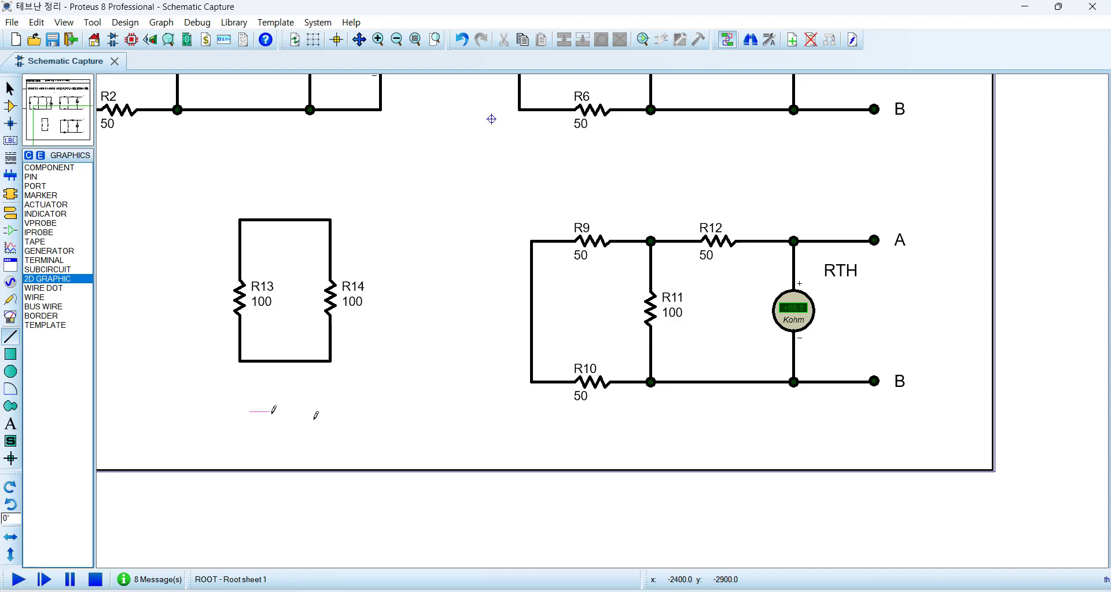
pyautogui.click(254, 411)
pyautogui.click(421, 410)
# - Draw a small plus sign beneath the fraction bar from two short crossing lines
pyautogui.click(329, 441)
pyautogui.click(361, 441)
pyautogui.click(351, 432)
pyautogui.press('Escape')
pyautogui.click(347, 429)
pyautogui.press('Escape')
pyautogui.rightClick(343, 440)
pyautogui.press('Escape')
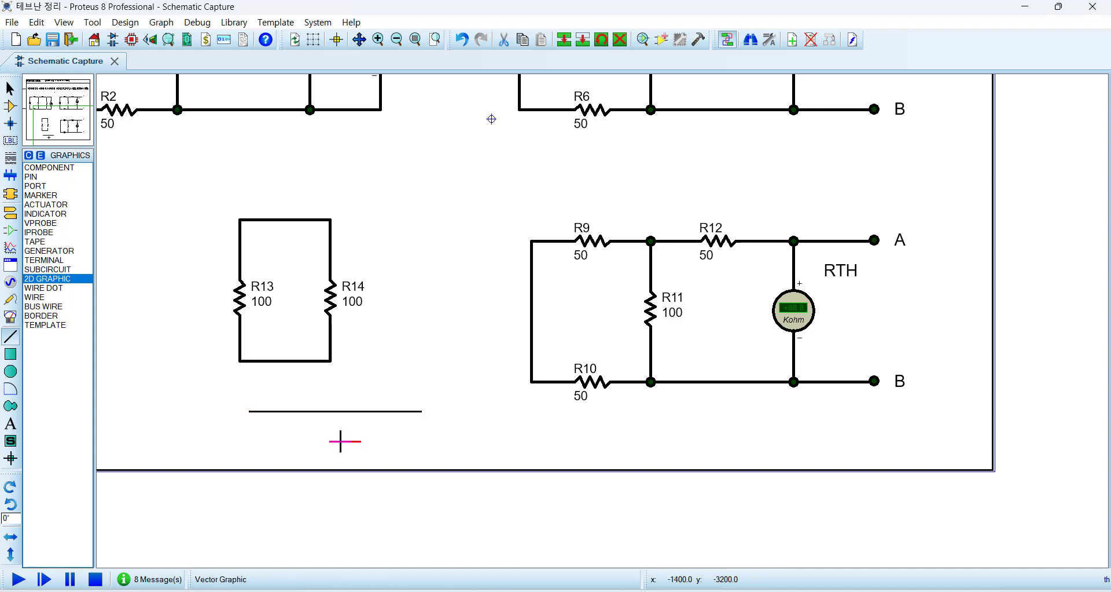
pyautogui.click(380, 452)
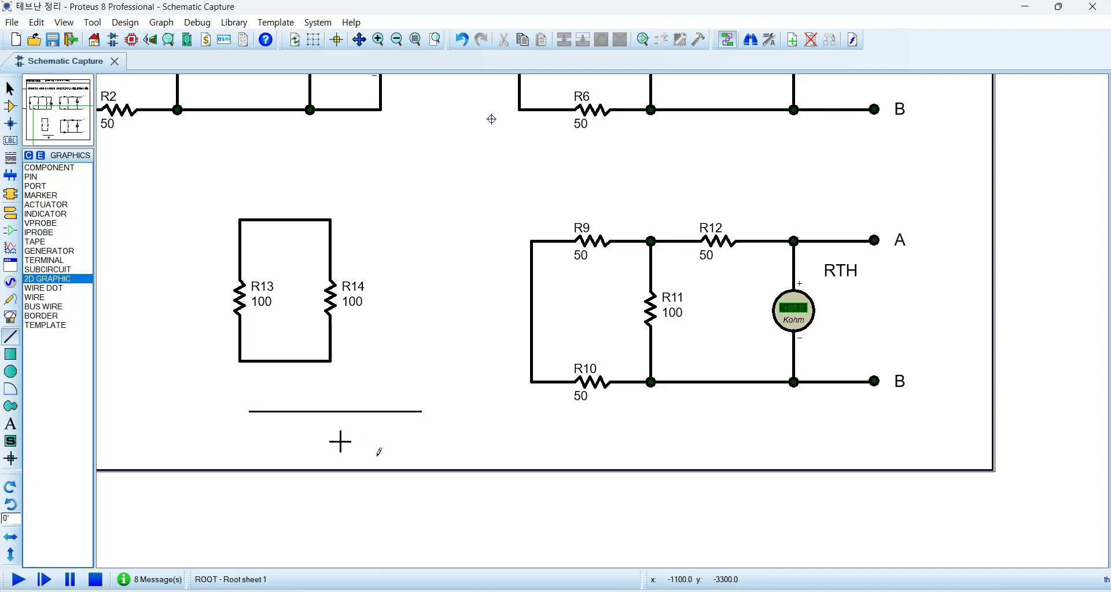
# - Draw a multiplication cross above the fraction bar from two short diagonal lines
pyautogui.click(353, 381)
pyautogui.click(330, 401)
pyautogui.click(331, 380)
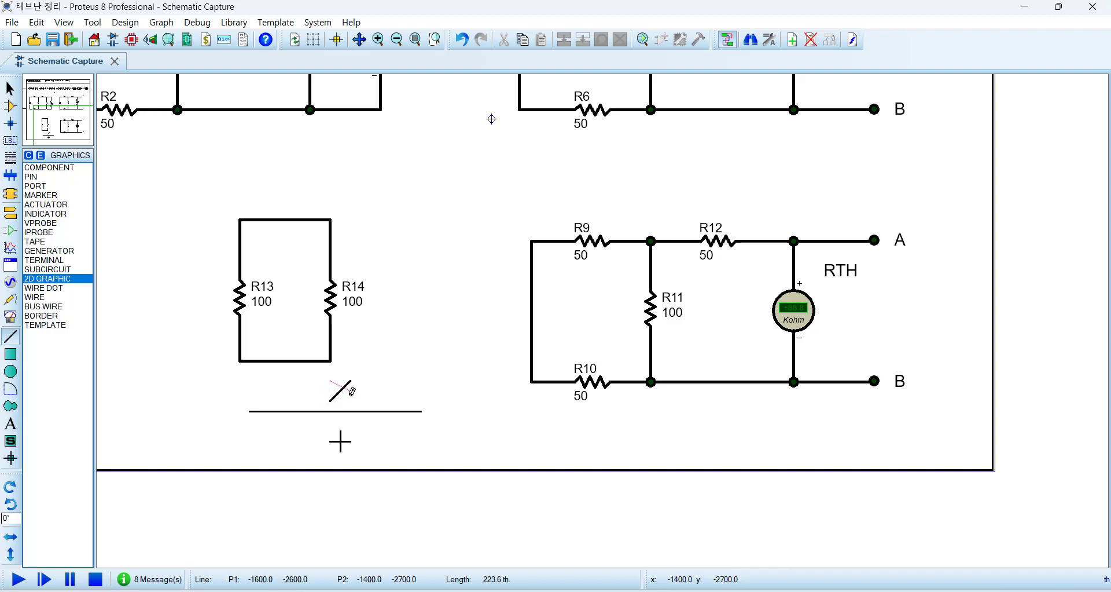
pyautogui.click(351, 401)
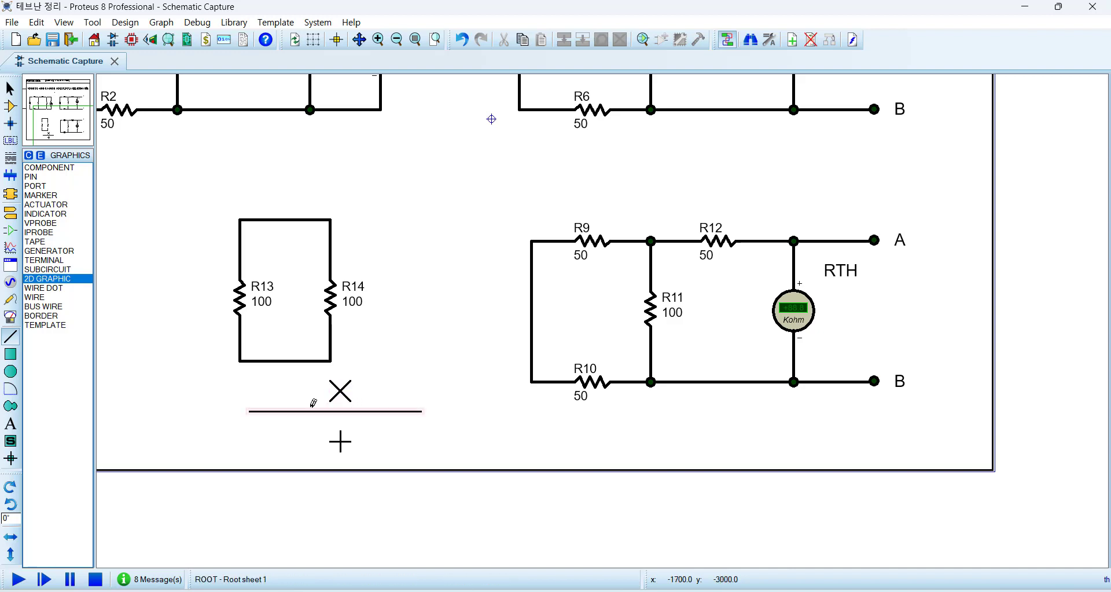
pyautogui.moveTo(297, 427); pyautogui.dragTo(370, 463)
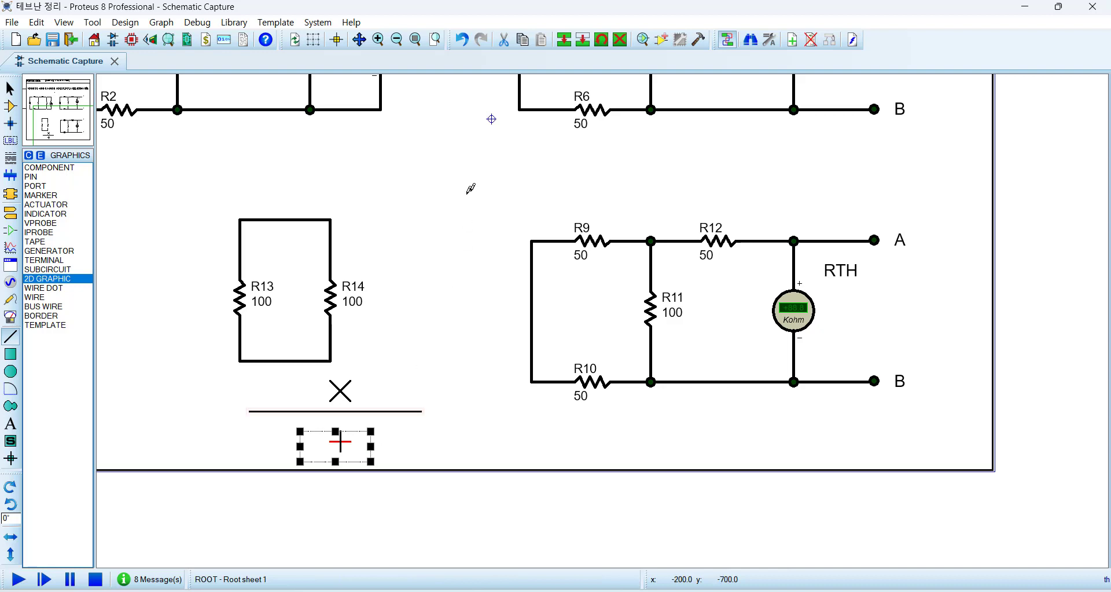
pyautogui.click(436, 412)
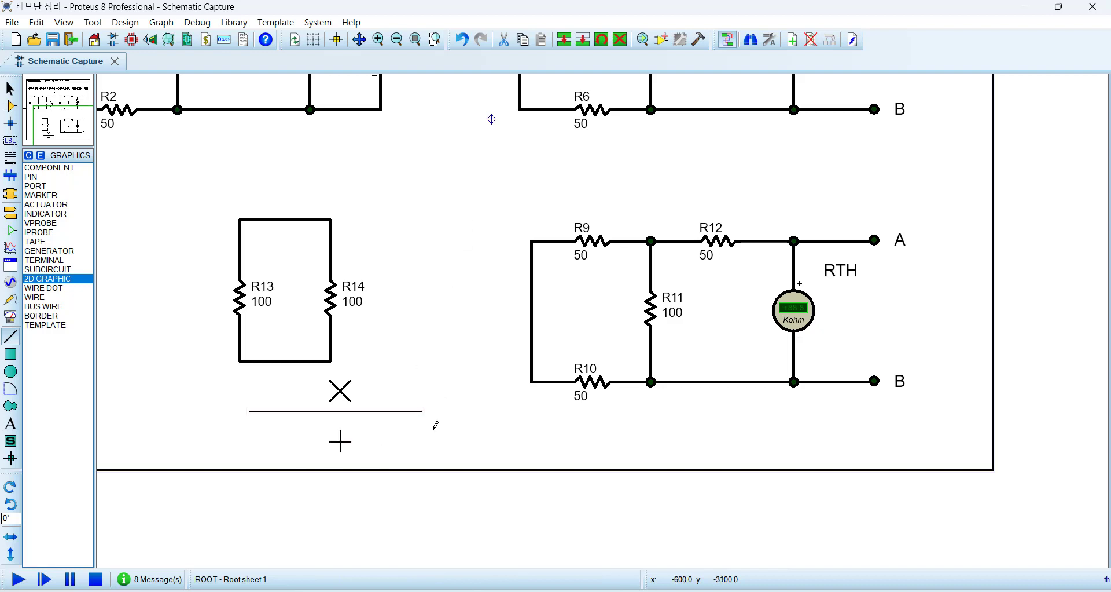
# - Add the 2D graphics text "100" under the fraction bar, before the plus sign
pyautogui.click(11, 425)
pyautogui.click(276, 430)
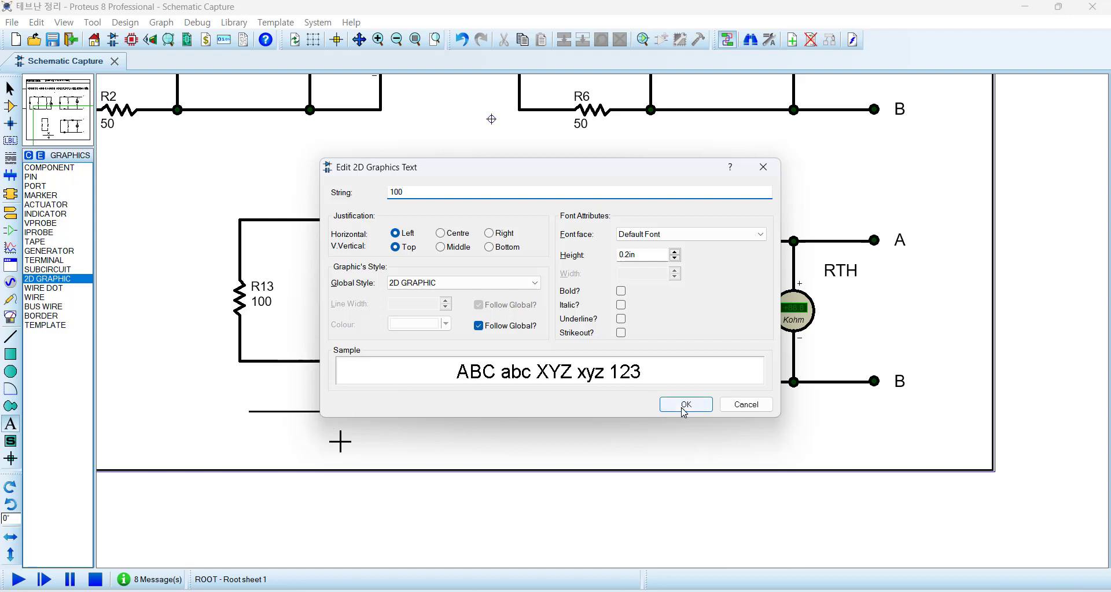
pyautogui.click(684, 413)
pyautogui.rightClick(292, 438)
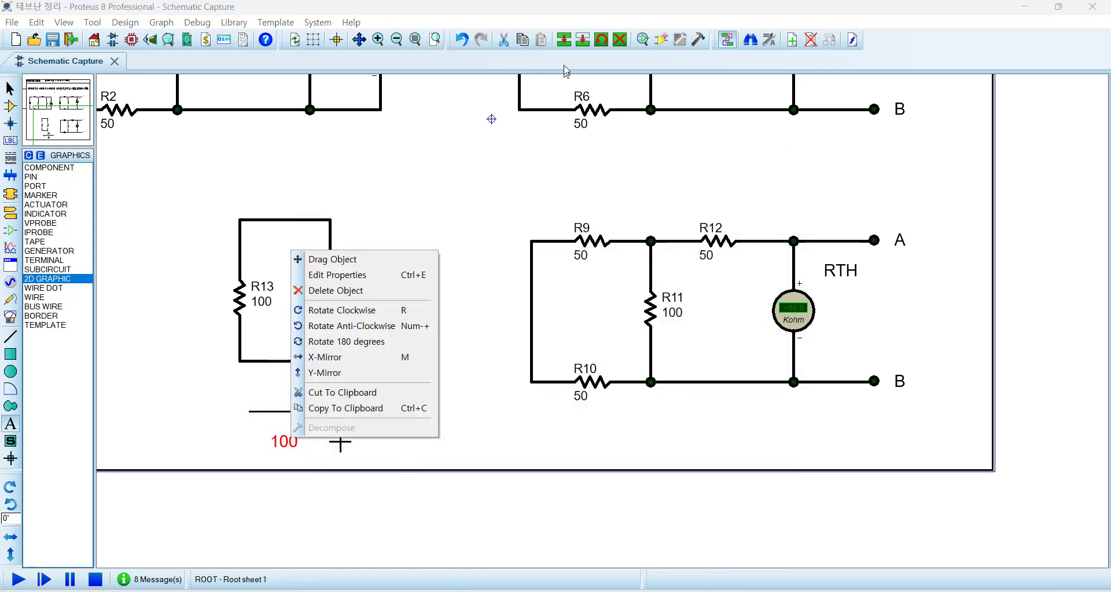
# - Copy the "100" text under the fraction bar to the other side of the plus sign
pyautogui.click(565, 39)
pyautogui.click(403, 441)
pyautogui.rightClick(440, 443)
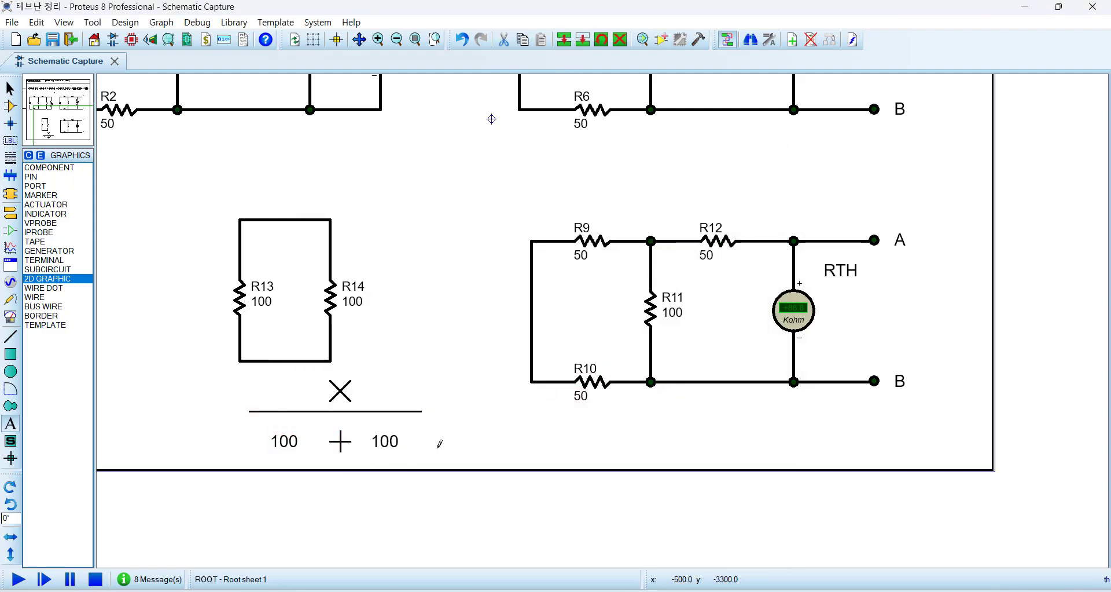
pyautogui.click(440, 442)
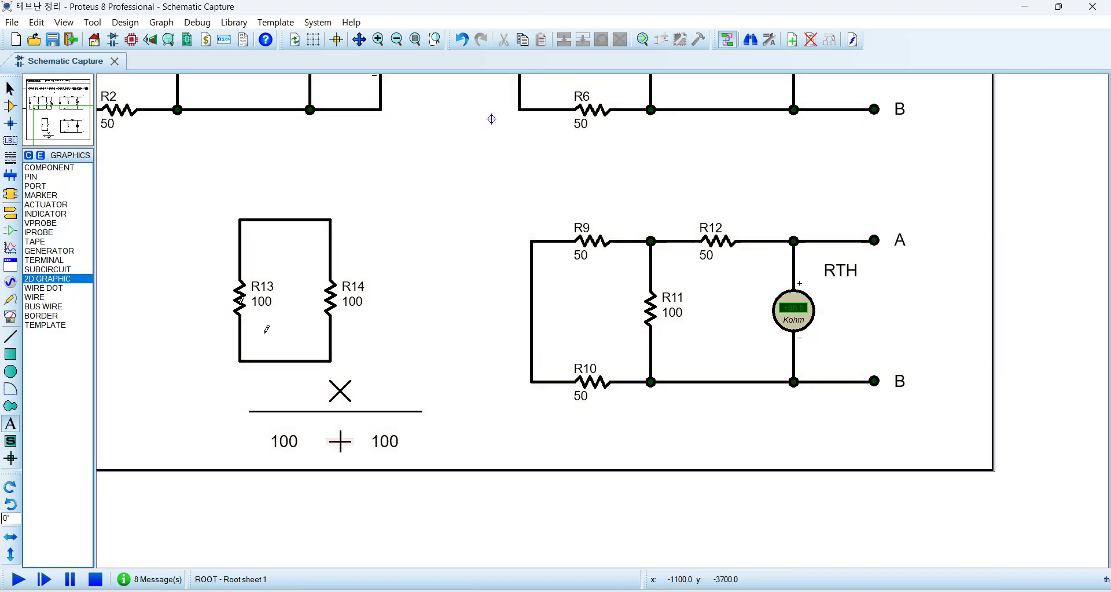
# - Place copies of the "100" text above the fraction bar, one on each side of the multiplication cross
pyautogui.rightClick(280, 436)
pyautogui.press('Escape')
pyautogui.click(304, 435)
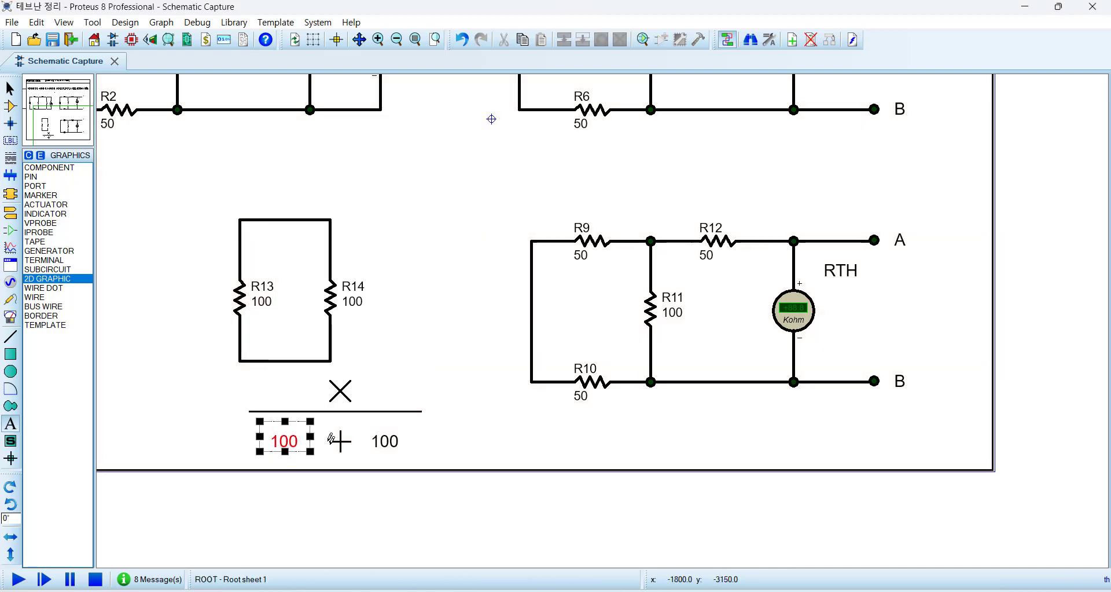
pyautogui.click(313, 400)
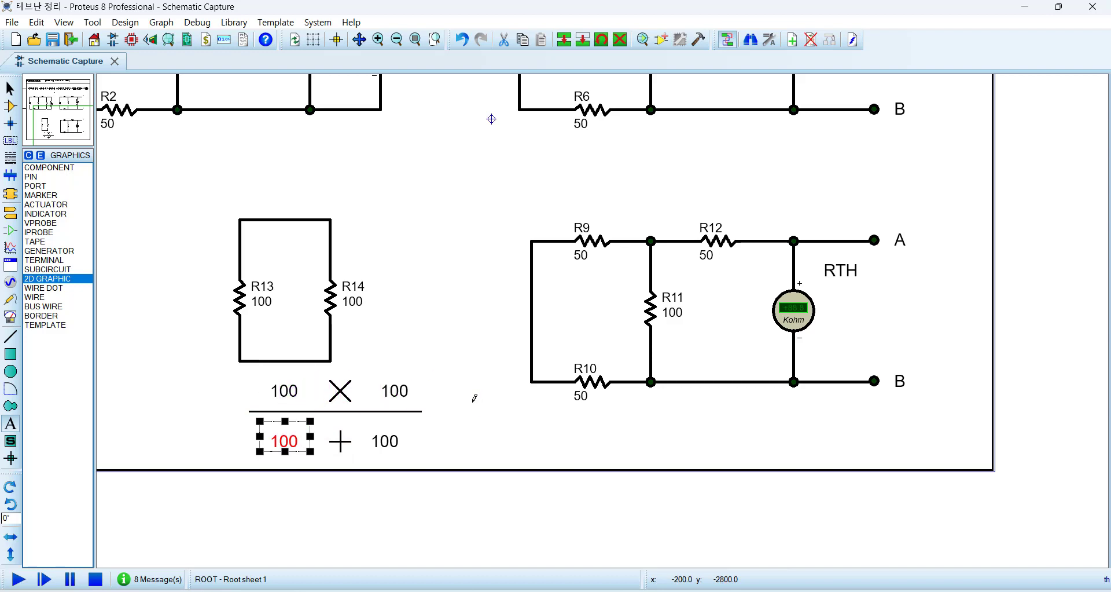
# - Move the second "100" above the fraction bar closer to the cross, in line with the "100" below it
pyautogui.click(425, 399)
pyautogui.rightClick(417, 383)
pyautogui.click(462, 391)
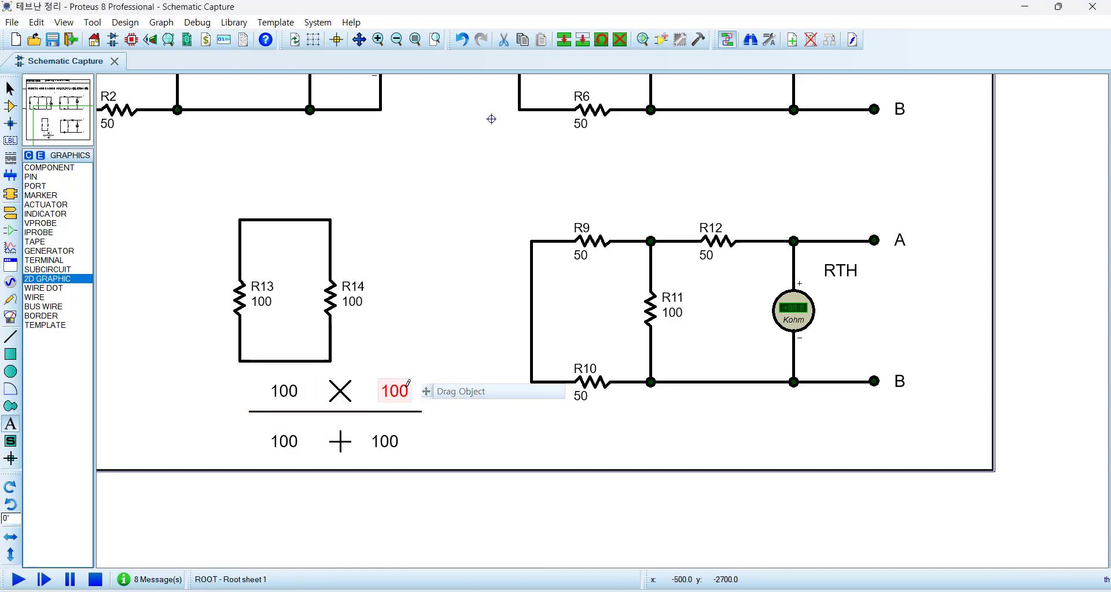
pyautogui.click(422, 393)
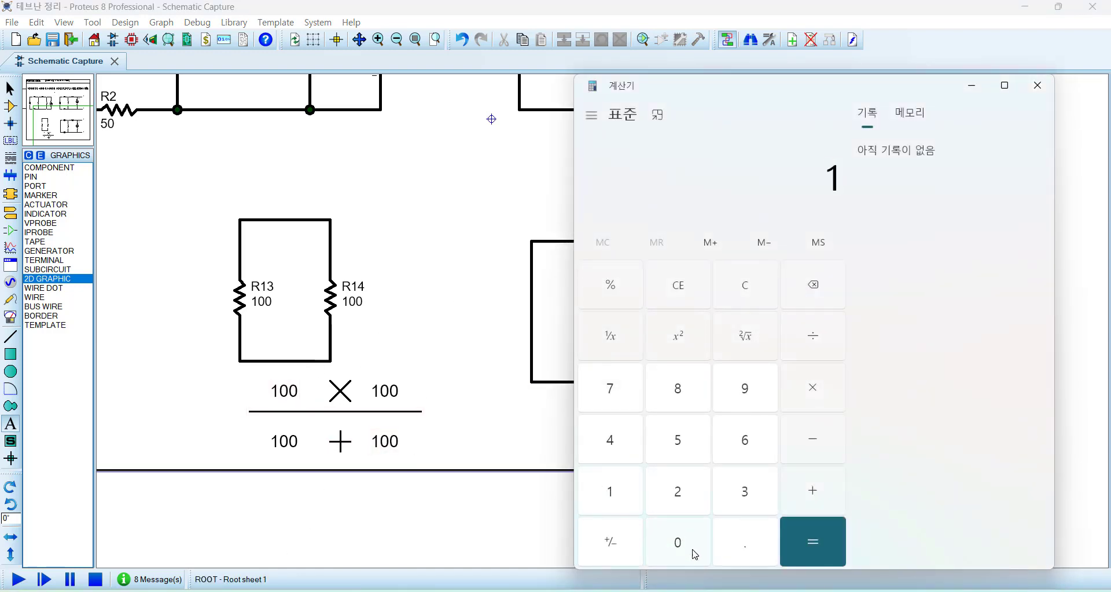
# - Calculate 100 × 100 ÷ 200 in the Windows calculator and return to the schematic
pyautogui.click(692, 548)
pyautogui.click(610, 491)
pyautogui.click(678, 542)
pyautogui.click(678, 542)
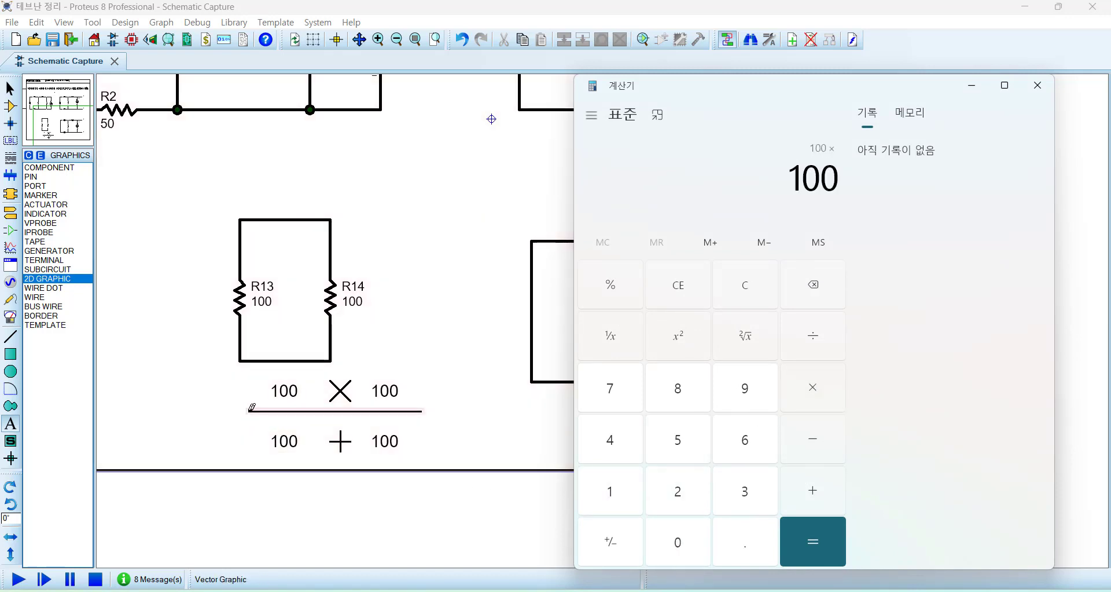
pyautogui.click(823, 336)
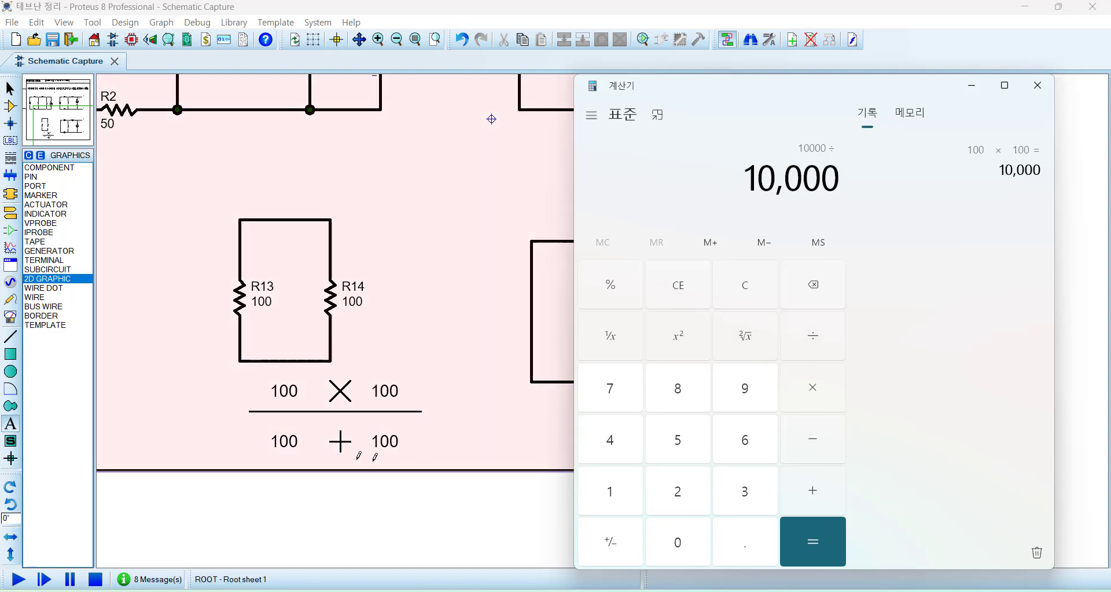
pyautogui.click(691, 492)
pyautogui.click(683, 543)
pyautogui.click(683, 543)
pyautogui.click(807, 537)
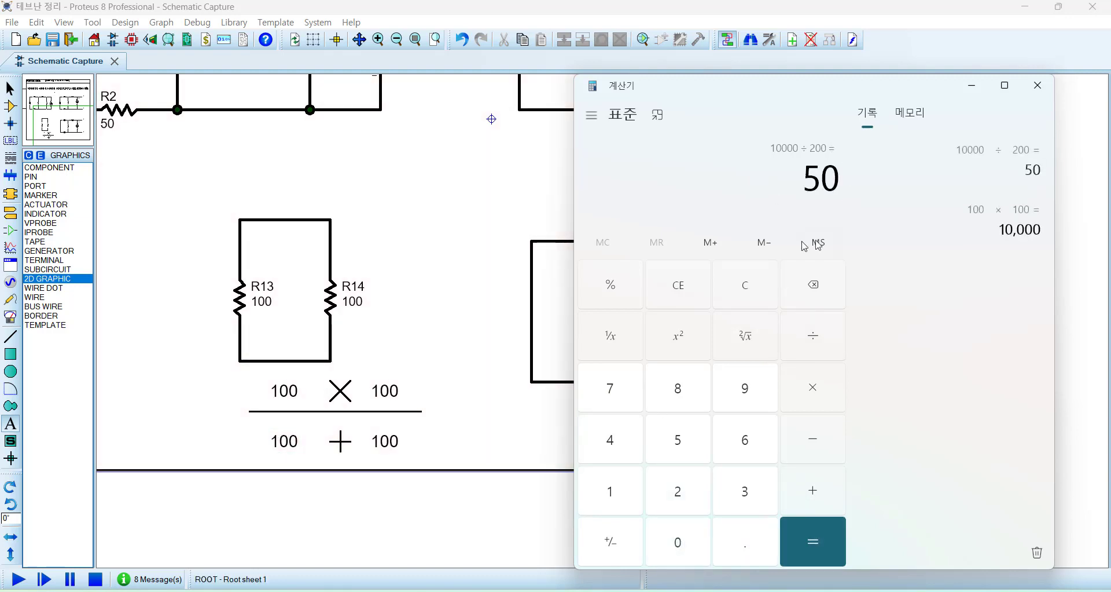
pyautogui.click(972, 85)
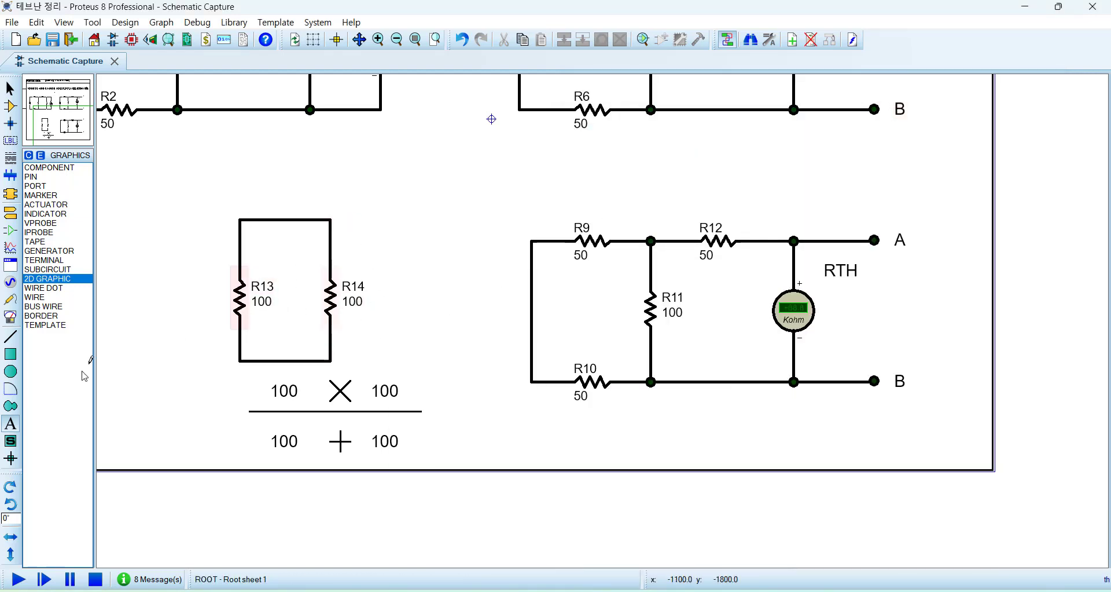
# - Place a horizontal RES resistor beside the R13–R14 loop and set its resistance to 50
pyautogui.click(10, 106)
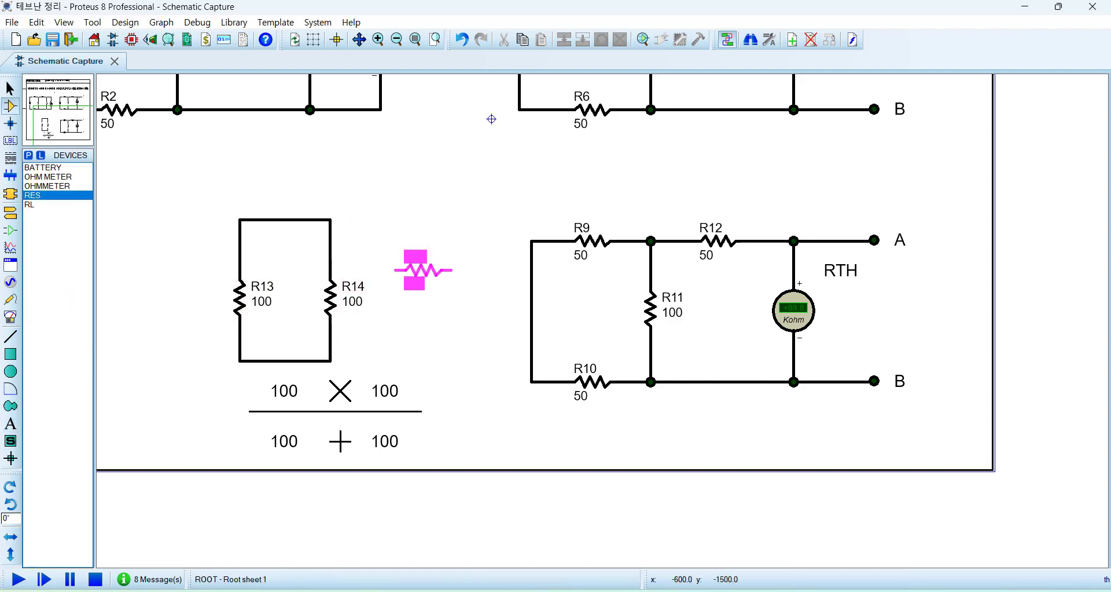
pyautogui.click(432, 251)
pyautogui.doubleClick(431, 251)
pyautogui.press('Tab')
pyautogui.write('50')
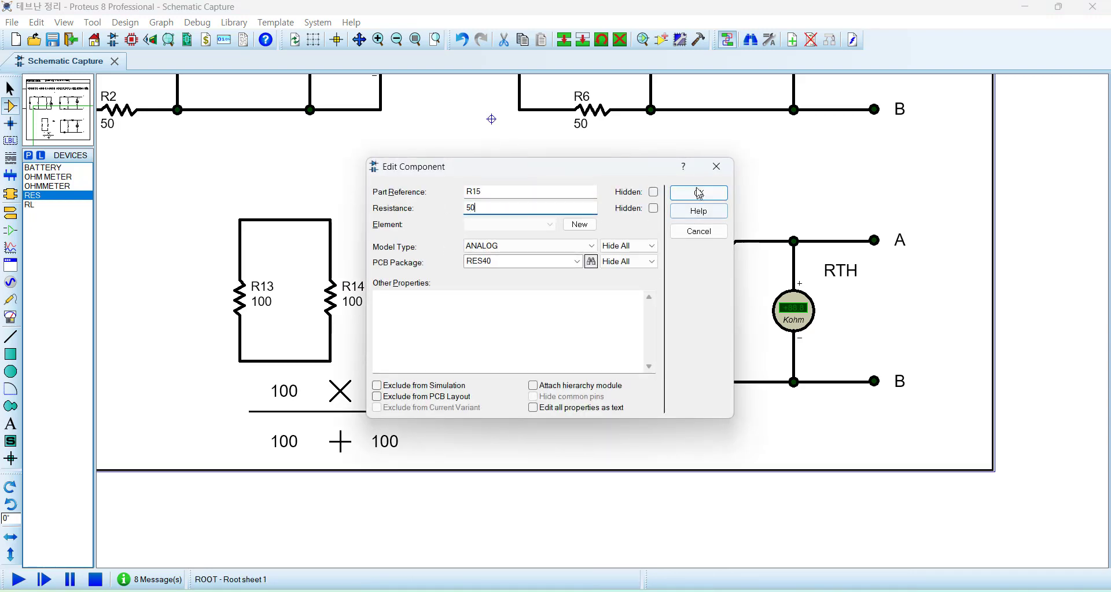
pyautogui.click(700, 194)
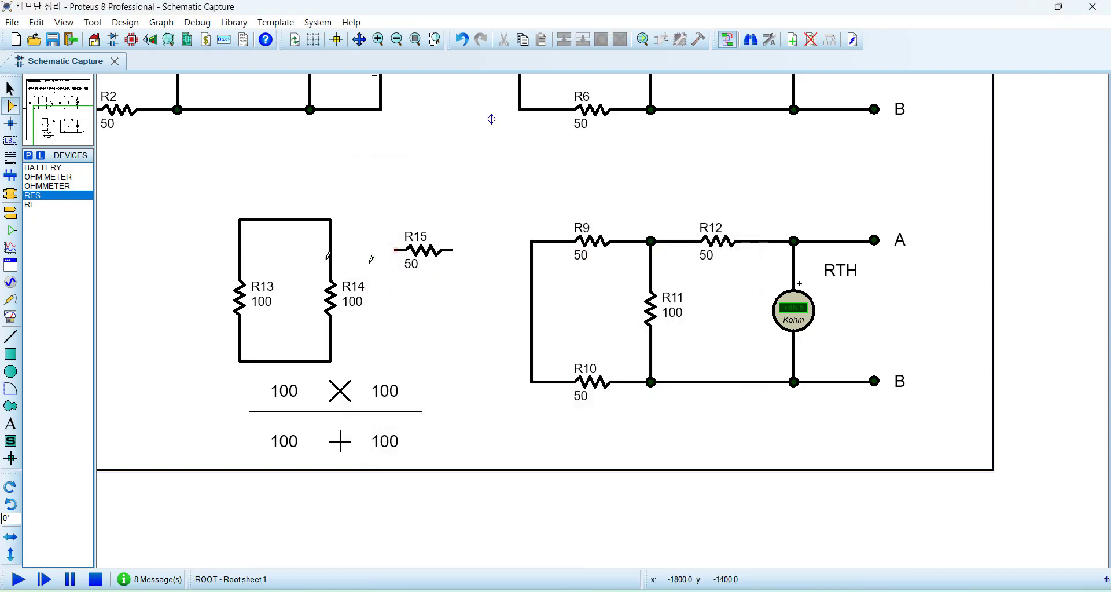
# - Delete the R13–R14 loop and move the resistor R15 into its place above the fraction
pyautogui.moveTo(191, 179); pyautogui.dragTo(371, 371)
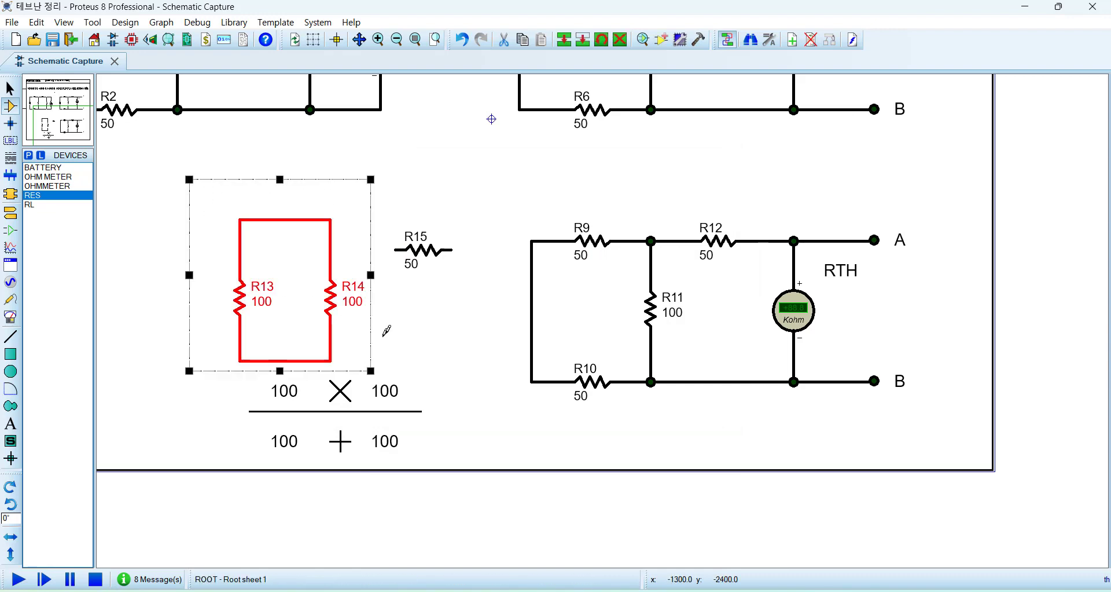
pyautogui.press('Delete')
pyautogui.moveTo(333, 210); pyautogui.dragTo(336, 293)
pyautogui.click(463, 333)
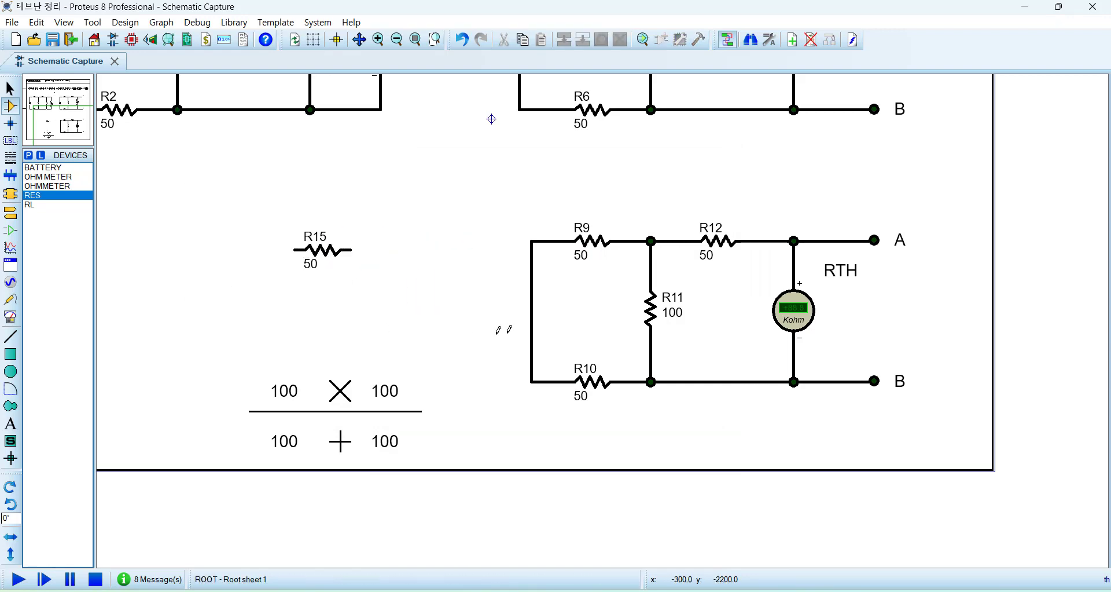
pyautogui.moveTo(502, 209); pyautogui.dragTo(691, 457)
pyautogui.click(750, 431)
# - Copy the resistor R15 beside itself and align the copy on the same horizontal line
pyautogui.click(323, 250)
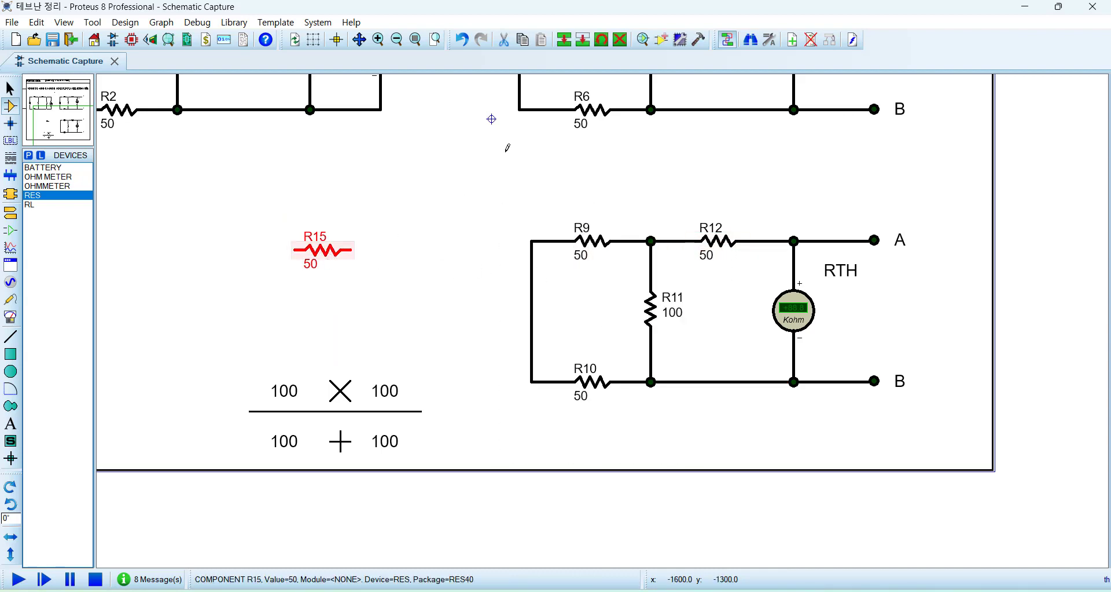
pyautogui.click(572, 44)
pyautogui.click(448, 272)
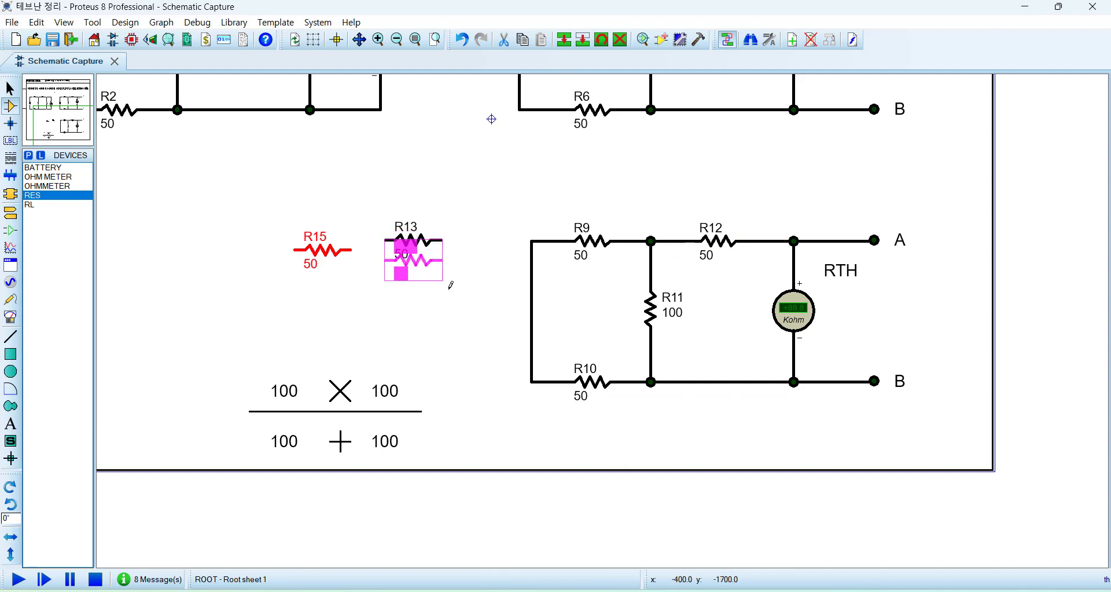
pyautogui.rightClick(447, 288)
pyautogui.click(421, 244)
pyautogui.moveTo(427, 246); pyautogui.dragTo(428, 257)
pyautogui.click(435, 275)
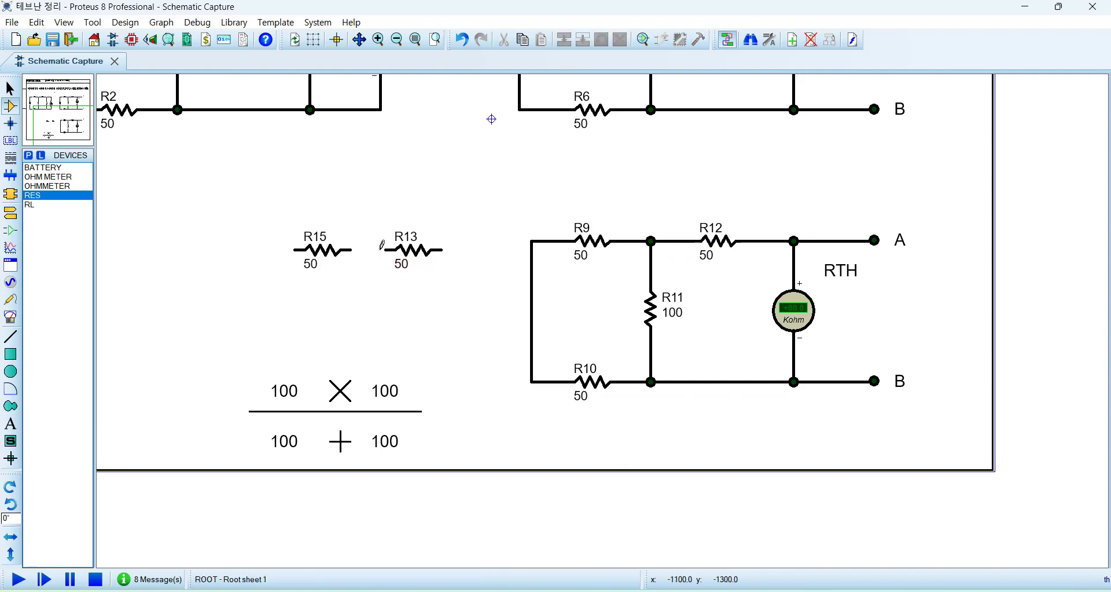
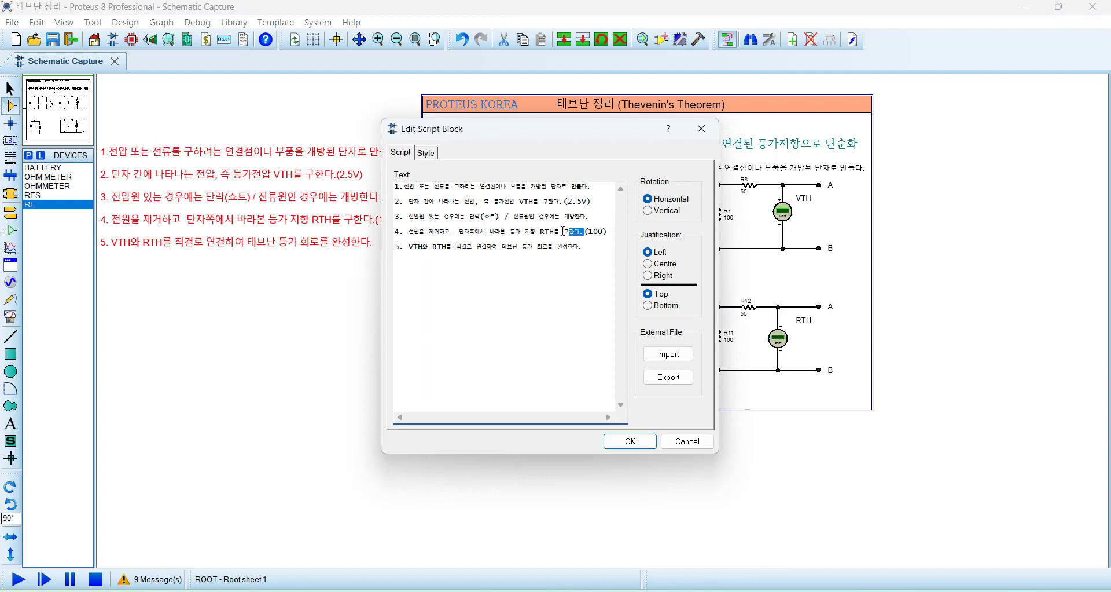
pyautogui.moveTo(563, 231); pyautogui.dragTo(339, 226)
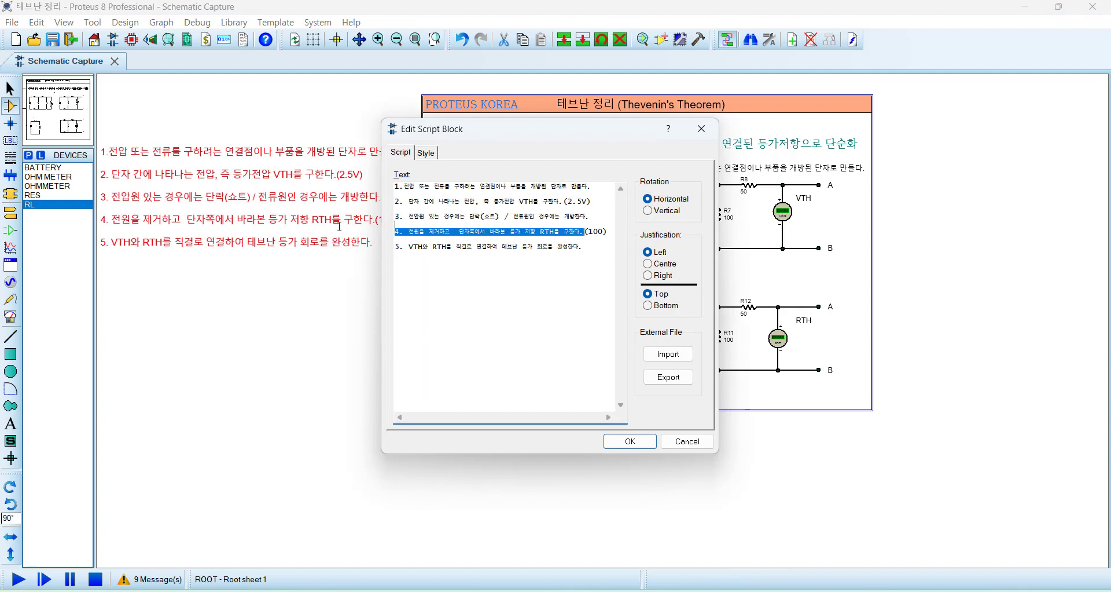
pyautogui.click(631, 440)
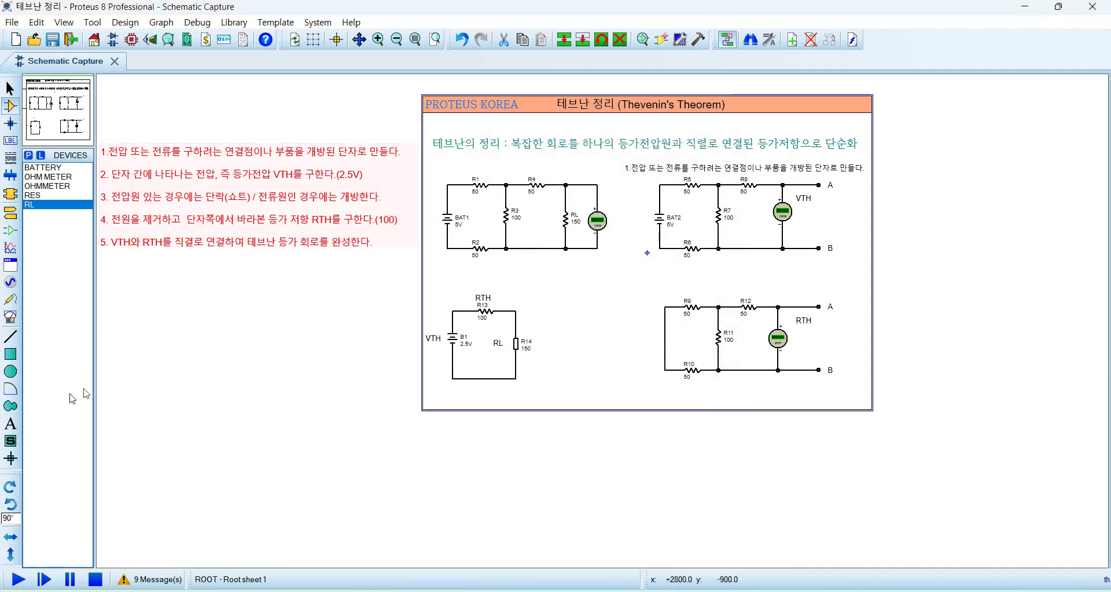
pyautogui.click(11, 423)
pyautogui.click(633, 287)
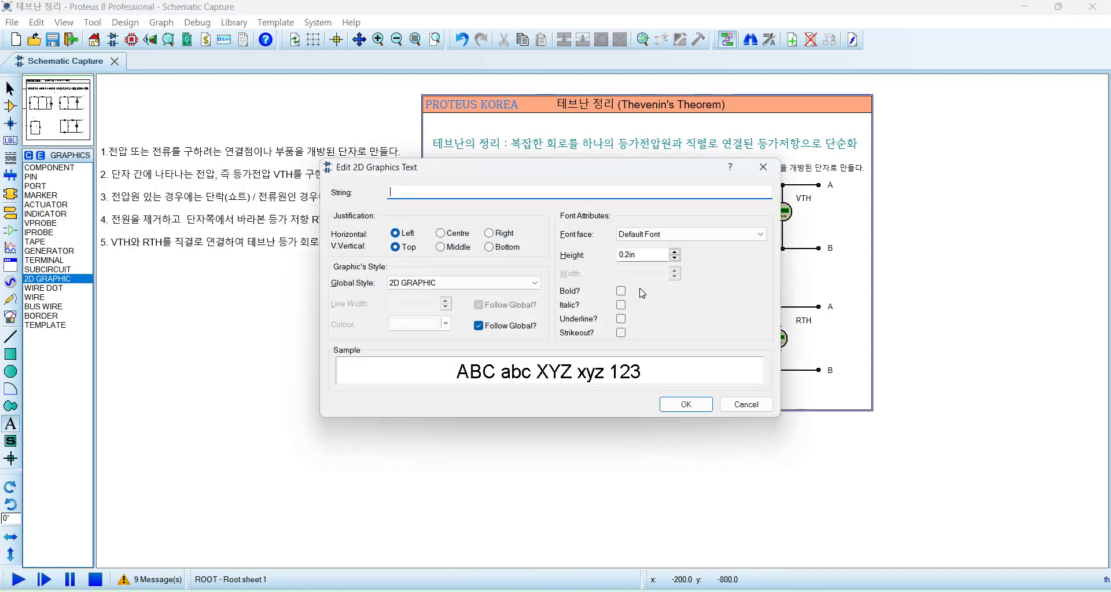
pyautogui.rightClick(451, 197)
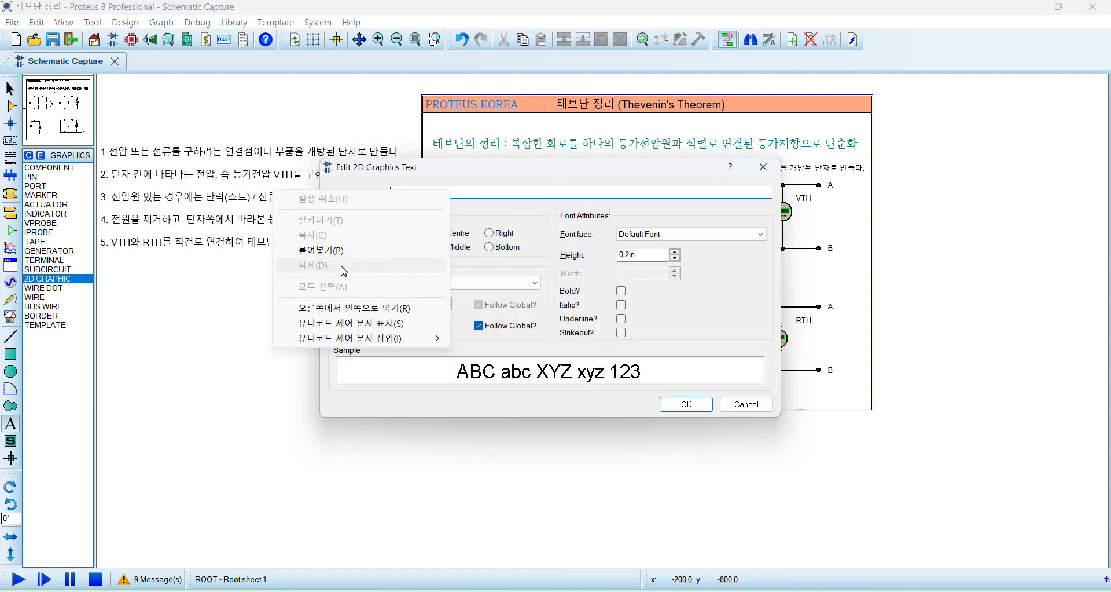
pyautogui.click(315, 250)
pyautogui.click(741, 405)
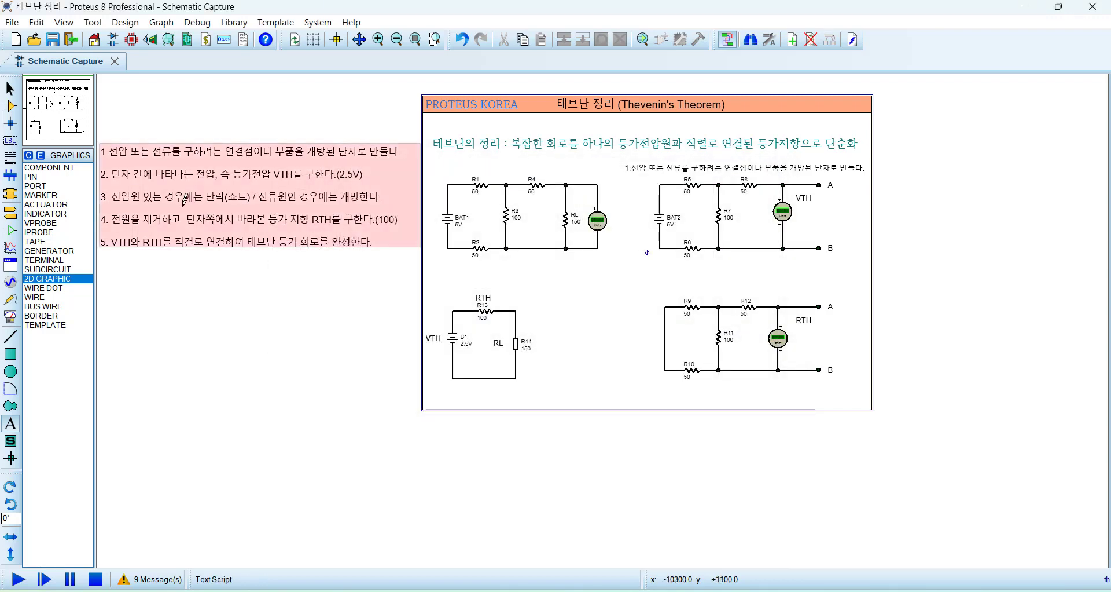
# - Copy the whole fourth line, including "(100)", from the text script beside the sheet
pyautogui.rightClick(224, 214)
pyautogui.click(259, 238)
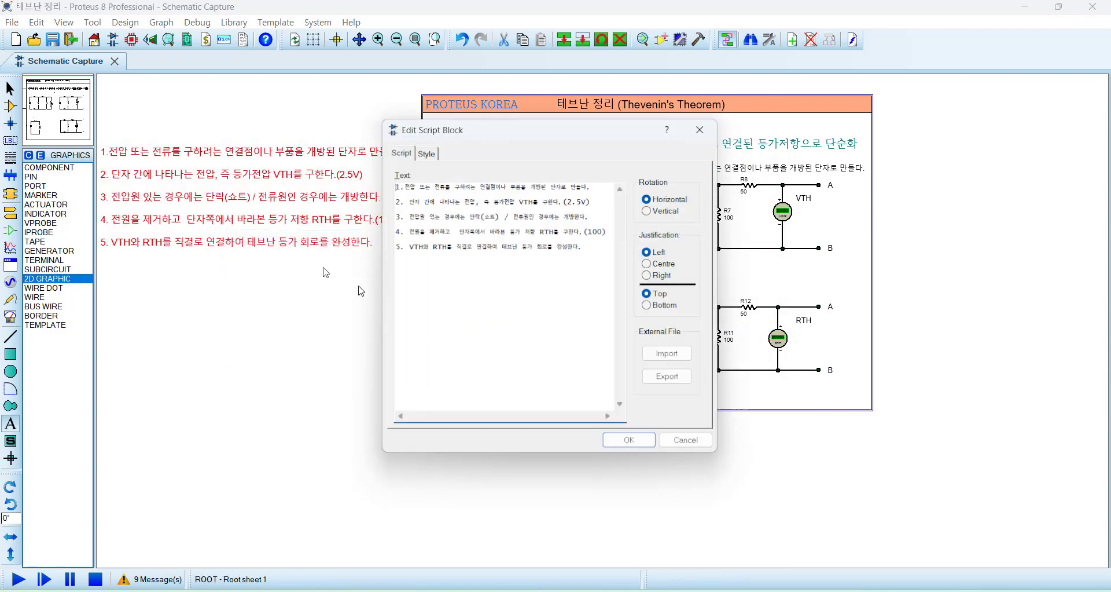
pyautogui.moveTo(609, 230); pyautogui.dragTo(393, 227)
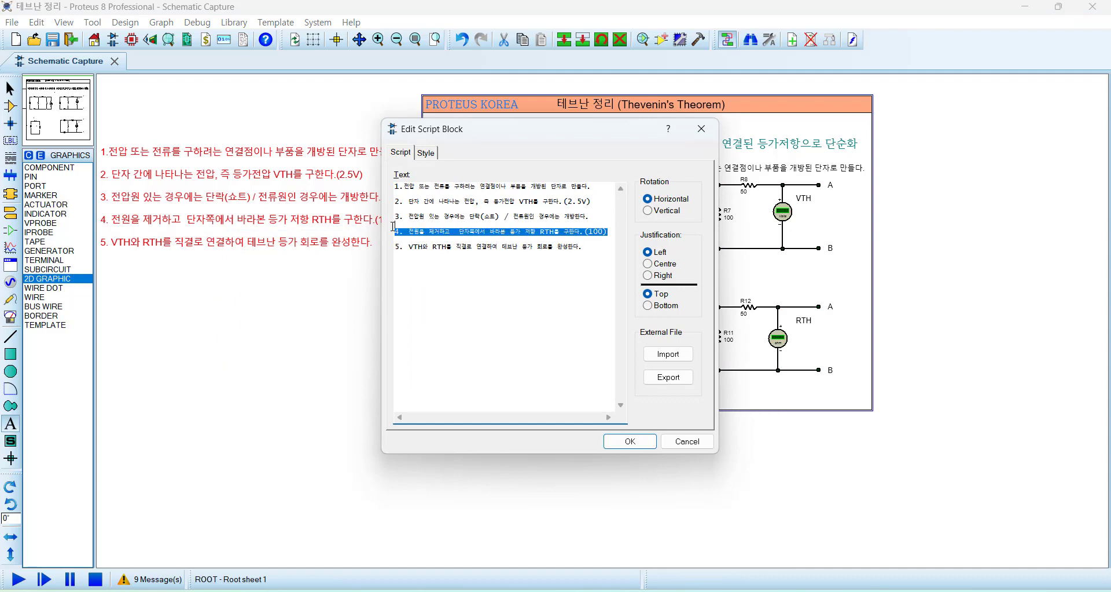
pyautogui.rightClick(418, 232)
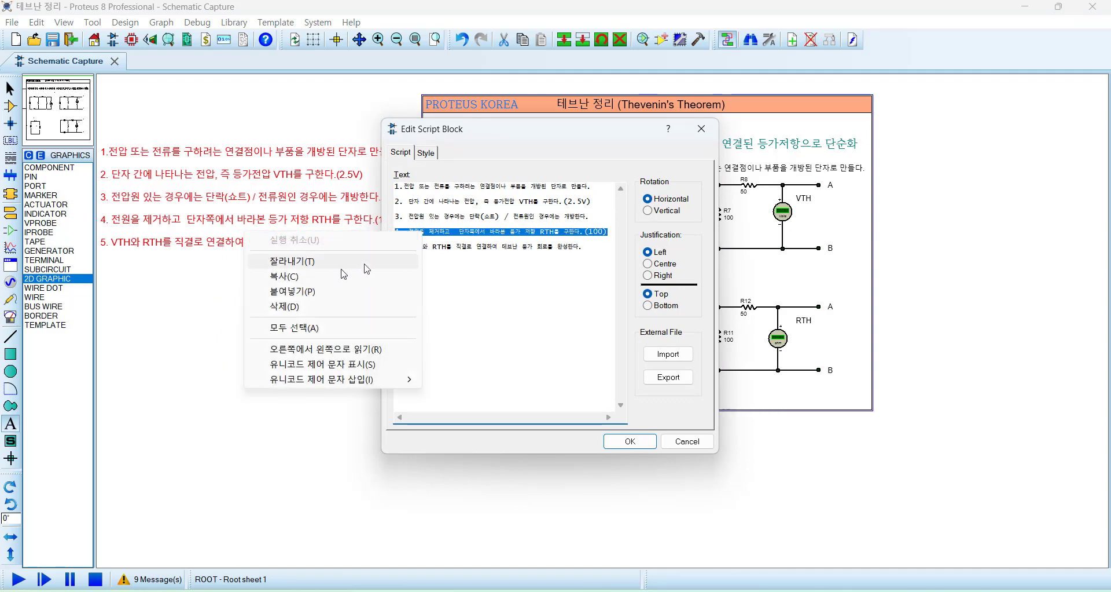
pyautogui.click(282, 278)
pyautogui.click(635, 444)
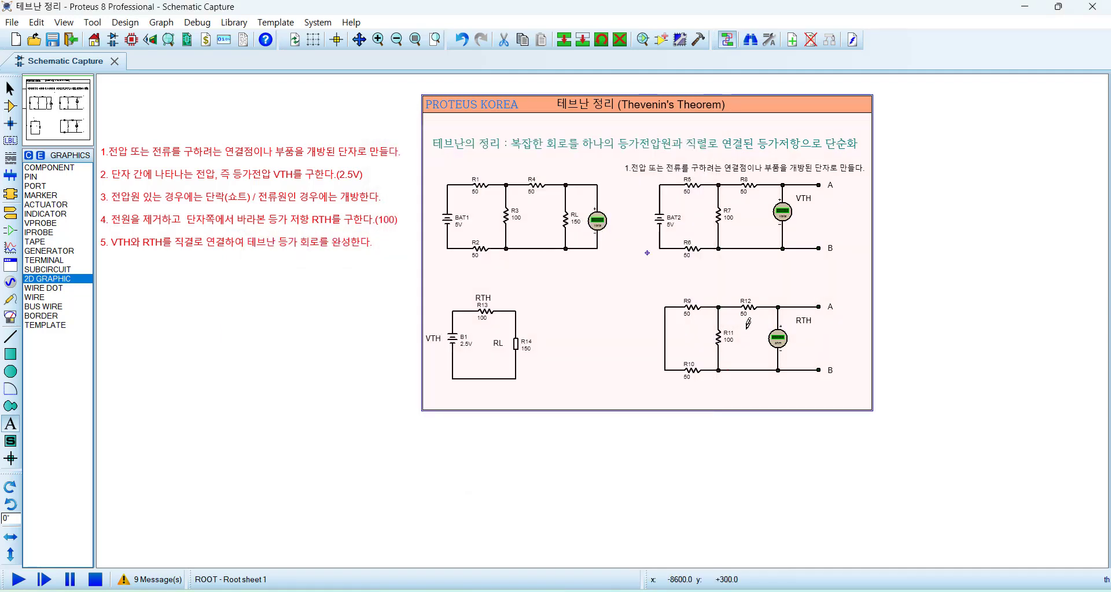
# - Add the copied line above the RTH circuit as 2D graphics text, renumbered "2. 전원을 제거하고 단자쪽에서 바라본 등가 저항 RTH를 구한다.(100)"
pyautogui.click(637, 287)
pyautogui.hotkey('ctrl', 'v')
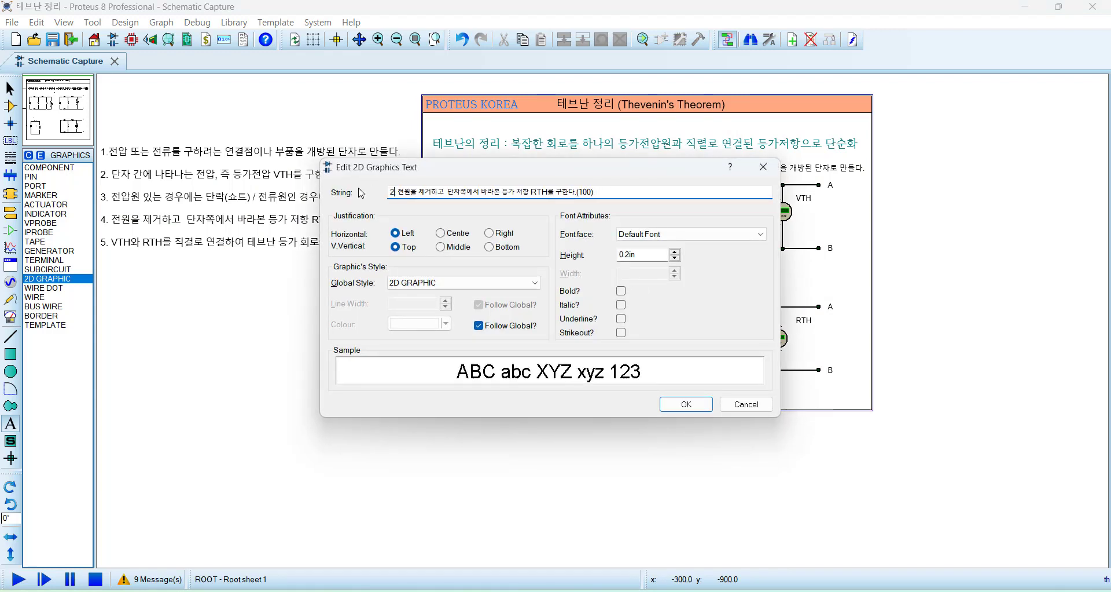
pyautogui.moveTo(480, 165); pyautogui.dragTo(382, 241)
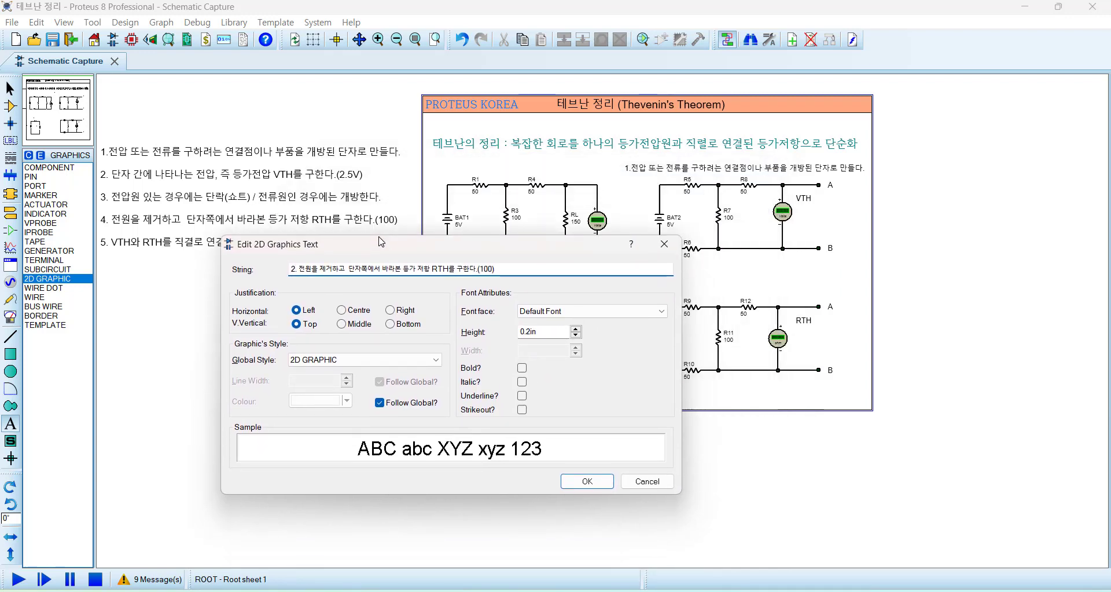
pyautogui.click(588, 481)
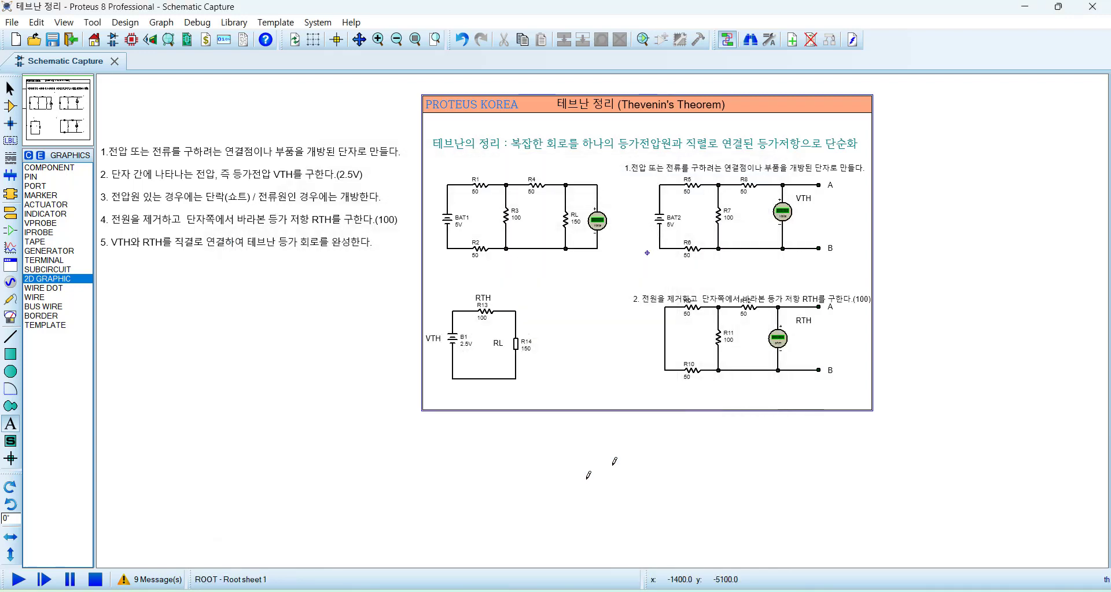
# - Move the new RTH caption slightly up so it clears the R9 and R12 labels
pyautogui.rightClick(672, 298)
pyautogui.click(697, 310)
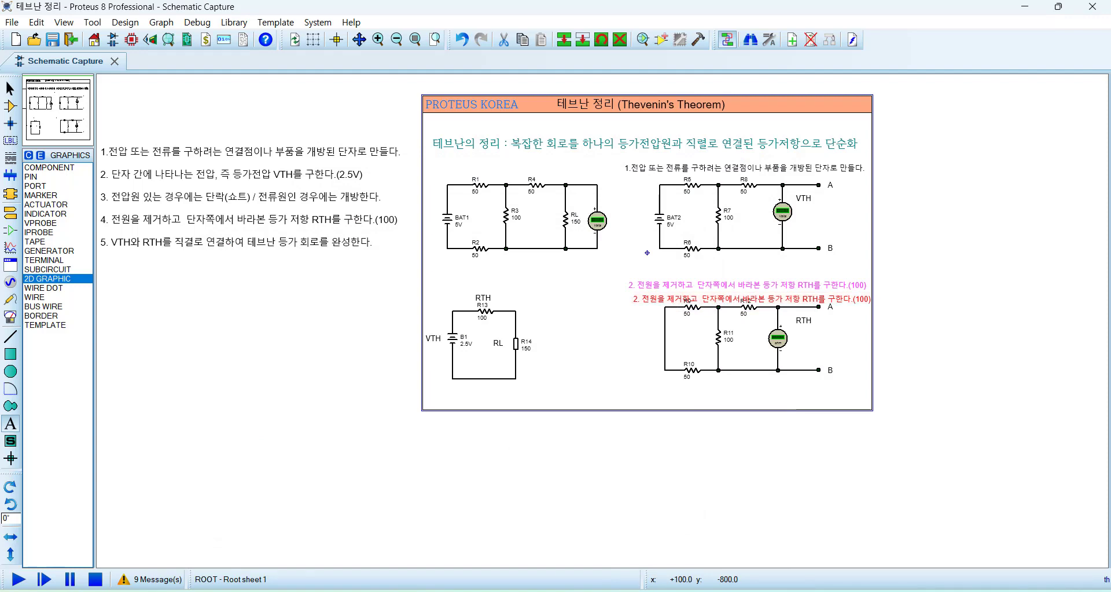
pyautogui.click(692, 296)
pyautogui.click(608, 369)
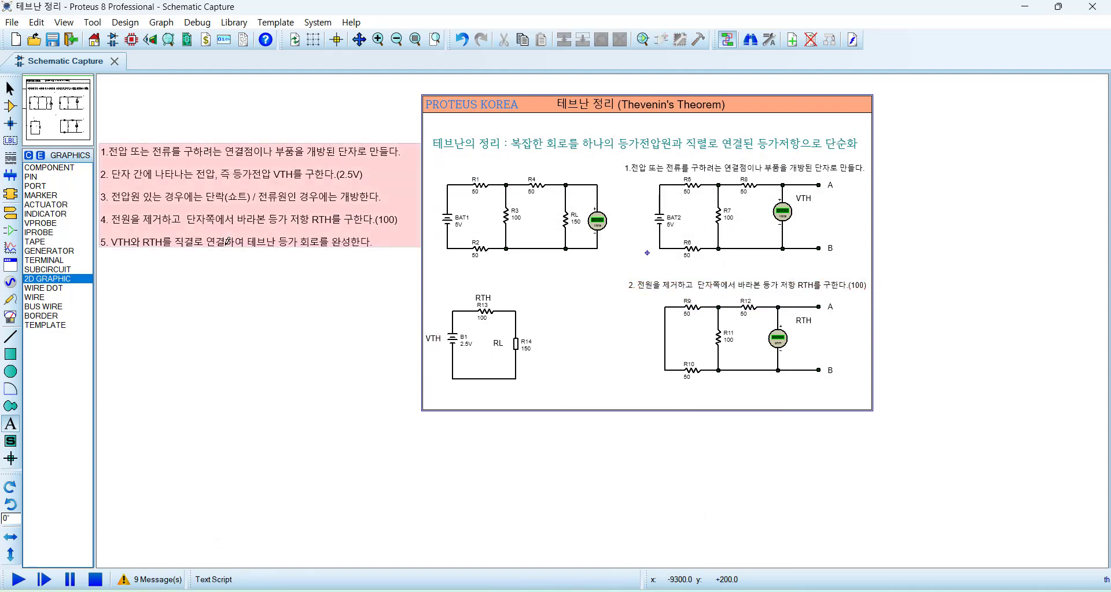
pyautogui.rightClick(196, 241)
pyautogui.click(222, 266)
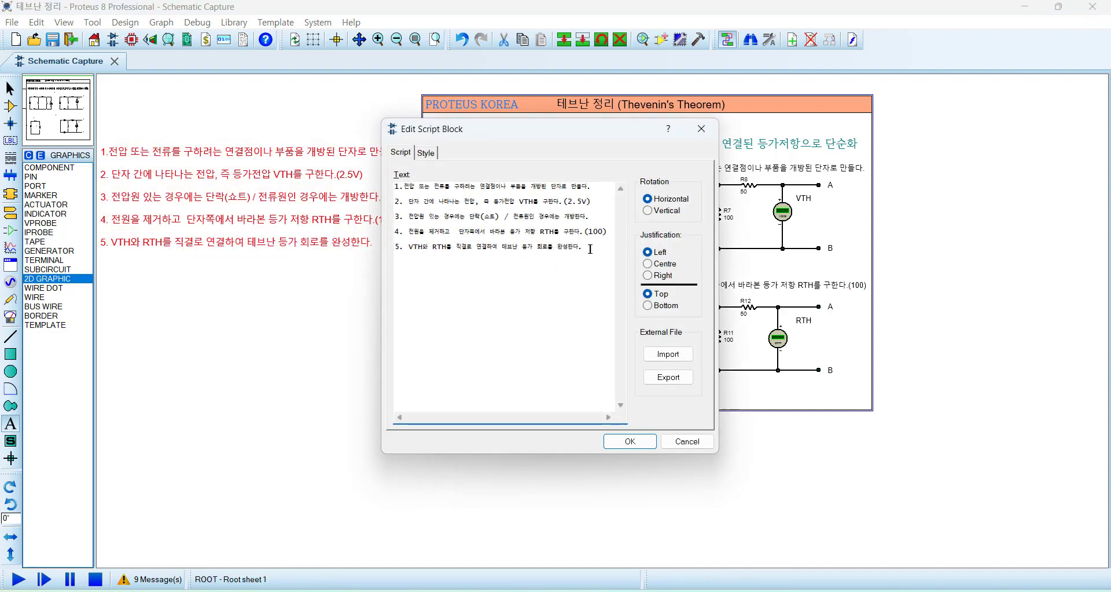
pyautogui.moveTo(591, 249); pyautogui.dragTo(396, 242)
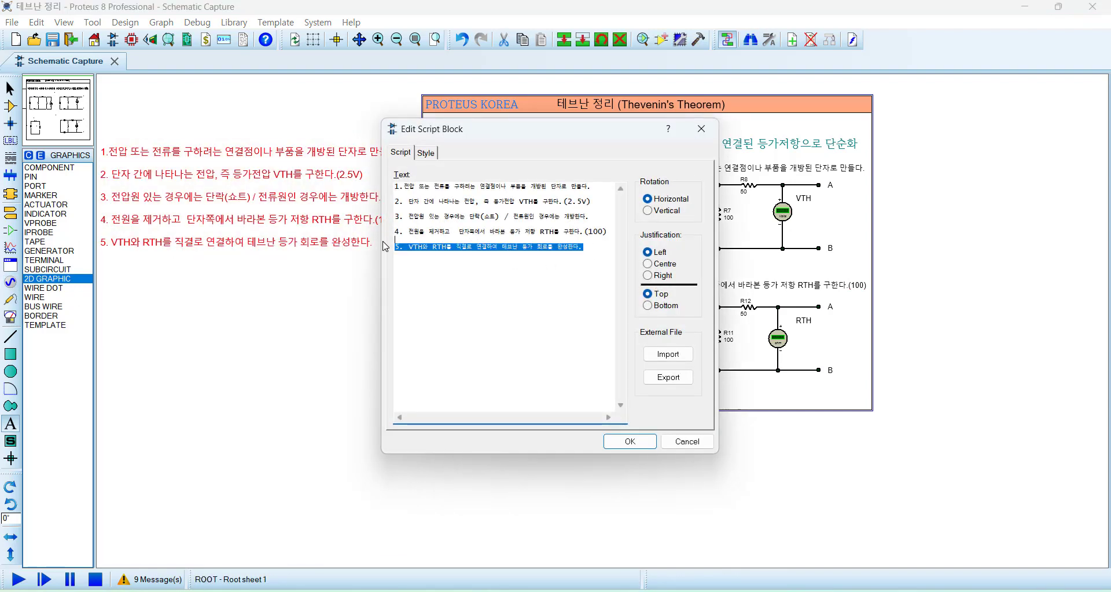
pyautogui.rightClick(542, 253)
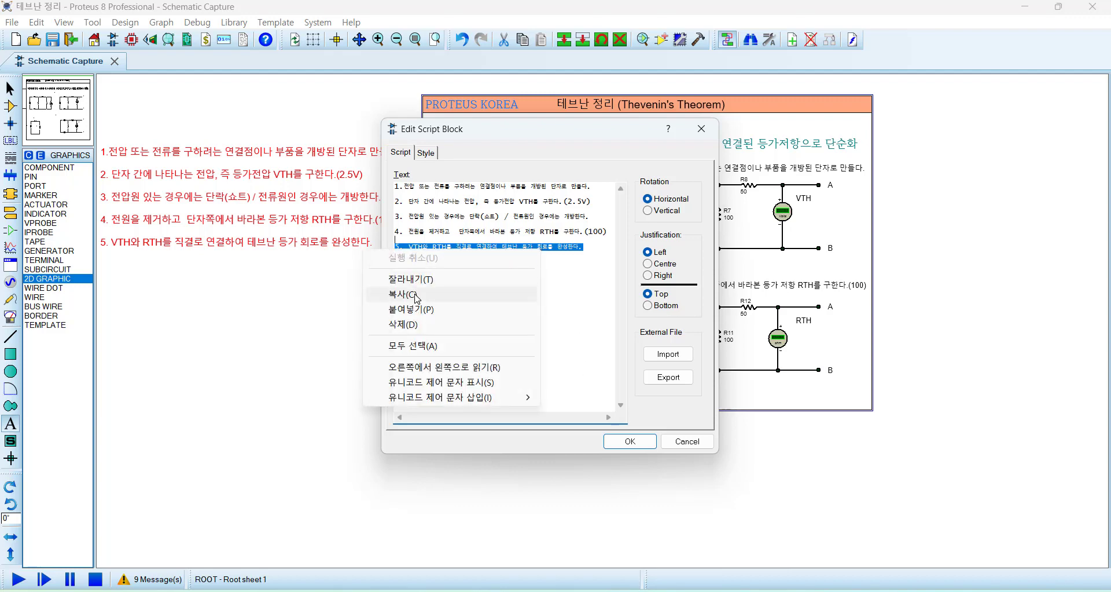
pyautogui.click(555, 296)
pyautogui.click(632, 442)
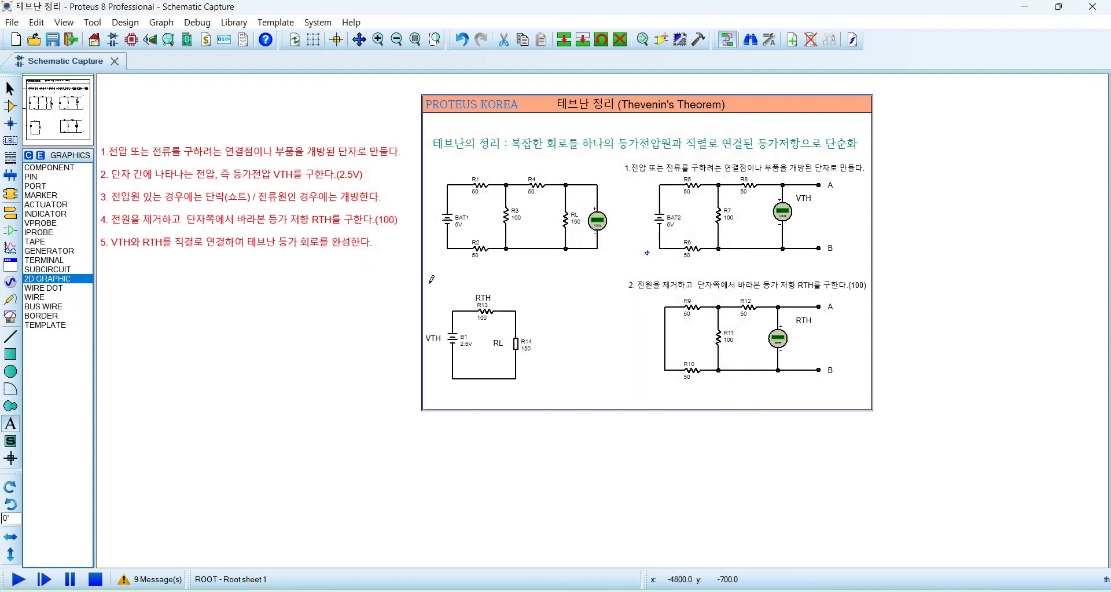
pyautogui.click(431, 279)
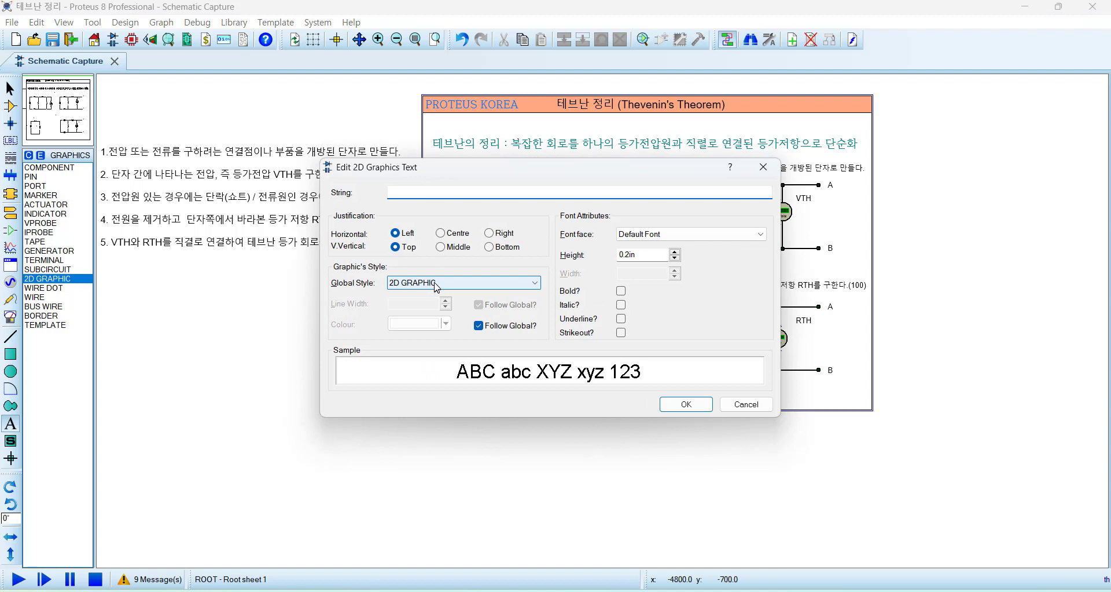
pyautogui.click(407, 212)
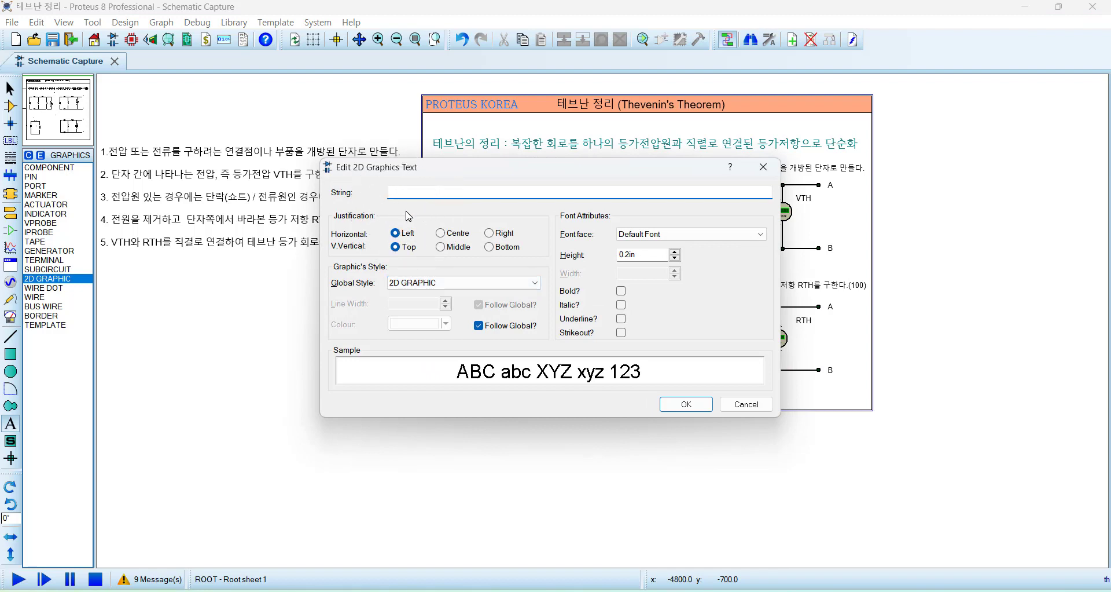
pyautogui.click(746, 404)
# - Copy the whole fifth line, starting "5. VTH와 RTH를", from the text script beside the sheet
pyautogui.rightClick(215, 236)
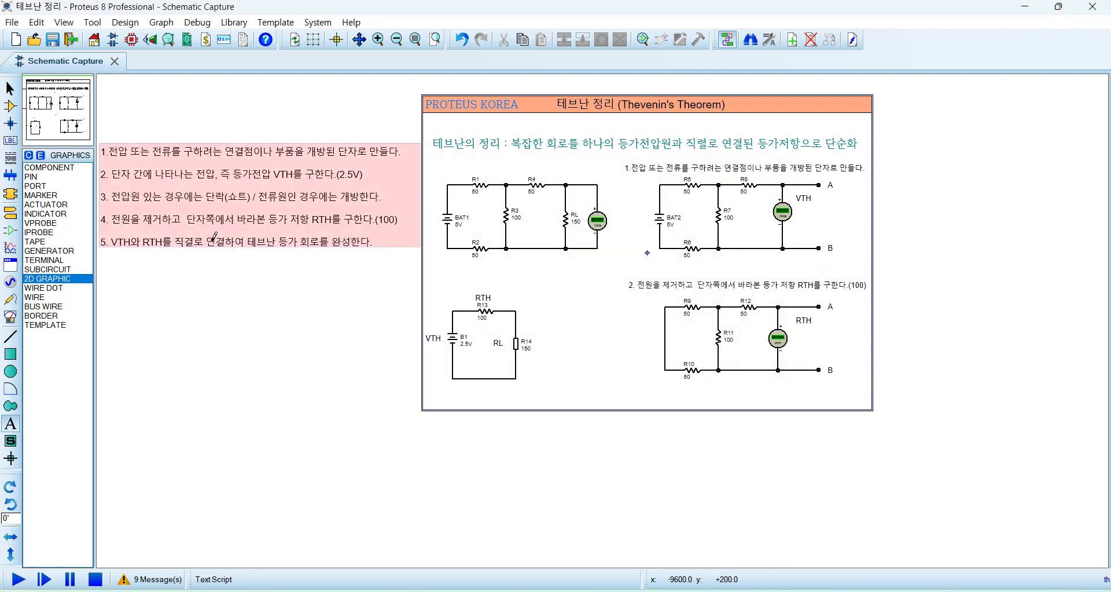
pyautogui.click(255, 260)
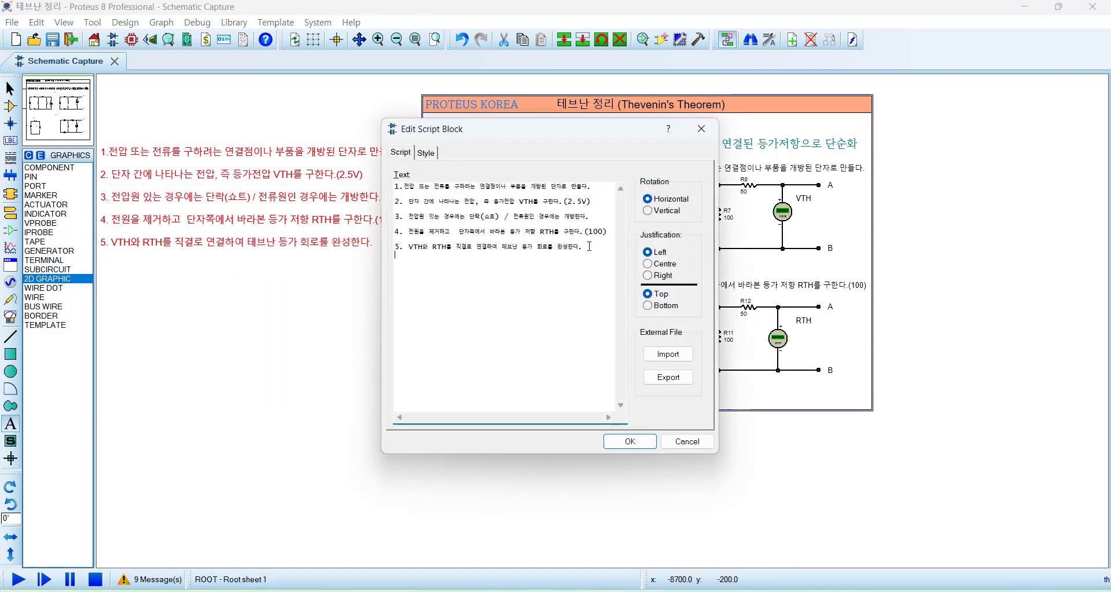
pyautogui.tripleClick(437, 241)
pyautogui.rightClick(429, 250)
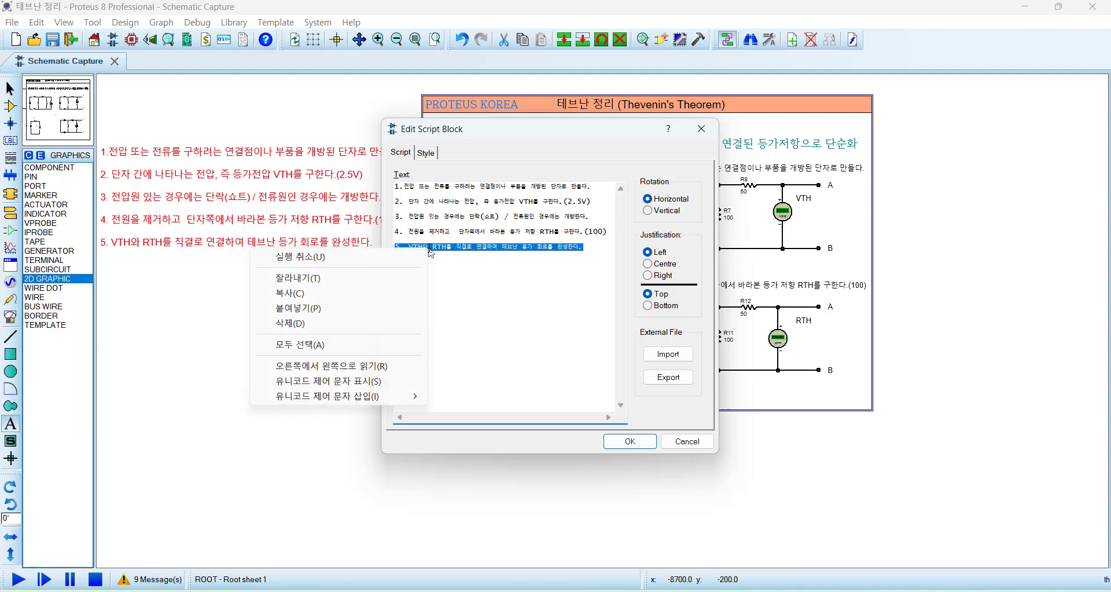
pyautogui.click(284, 297)
pyautogui.click(631, 443)
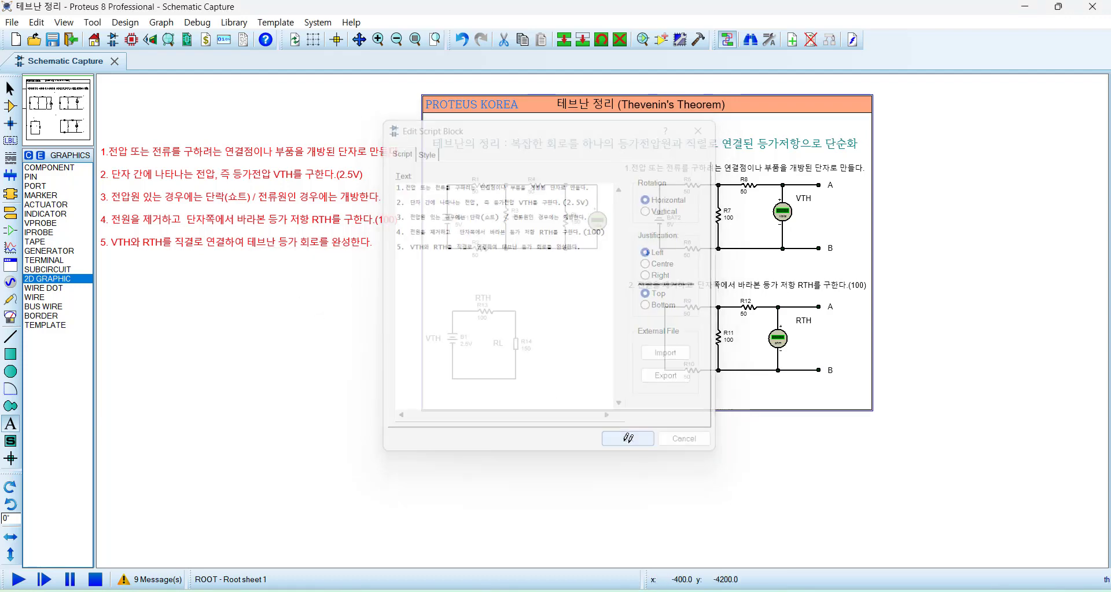
# - Add the copied line above the equivalent circuit as 2D graphics text, renumbered "3. VTH와 RTH를 직결로 연결하여 테브난 등가 회로를 완성한다."
pyautogui.click(443, 282)
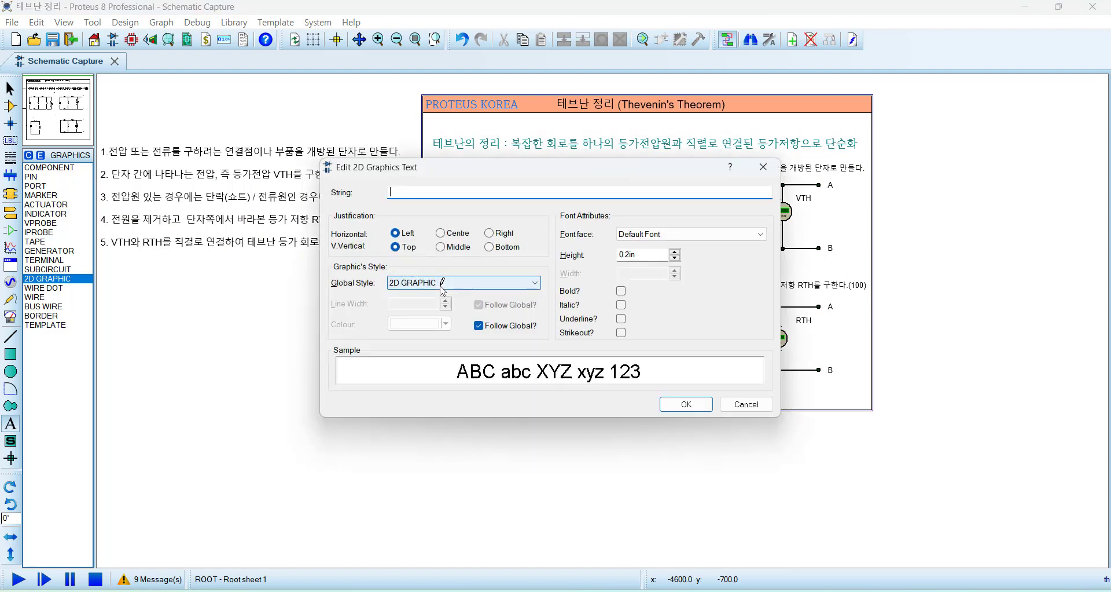
pyautogui.hotkey('ctrl', 'v')
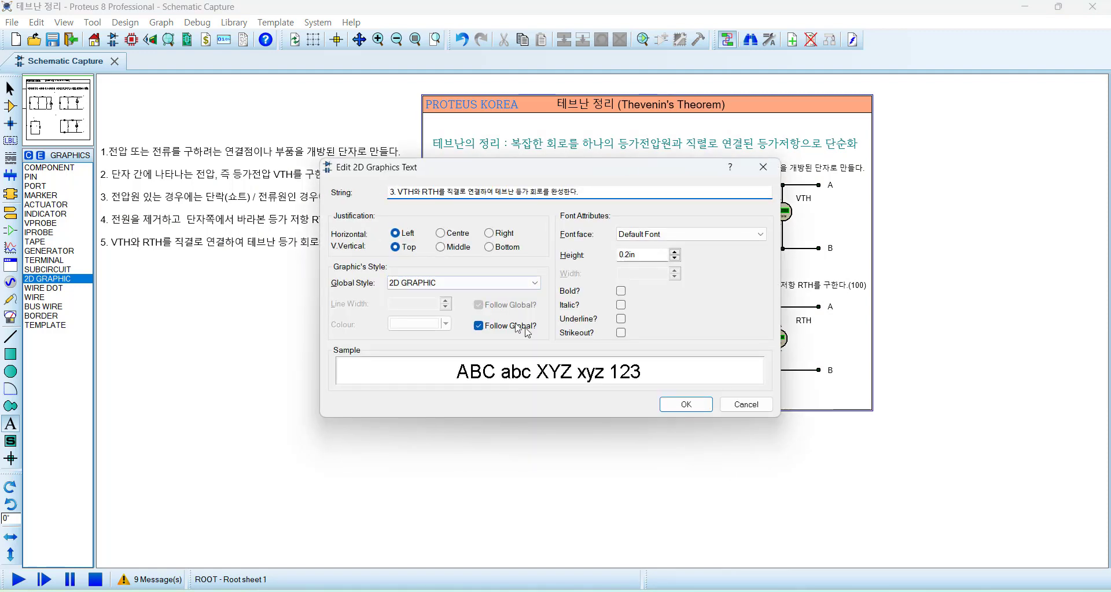
pyautogui.click(686, 404)
pyautogui.click(617, 447)
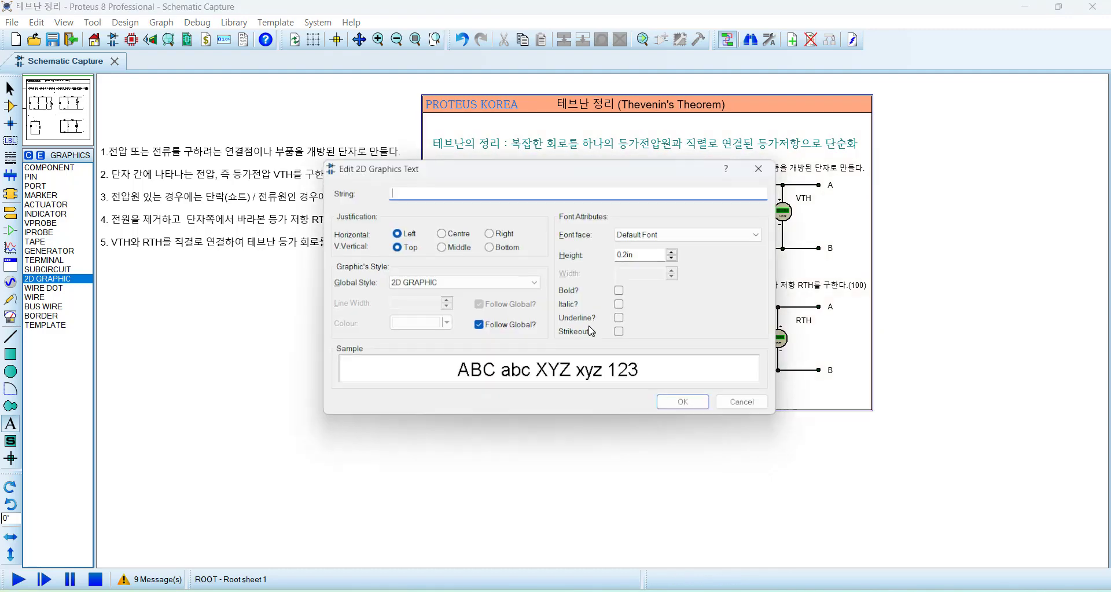
pyautogui.click(711, 406)
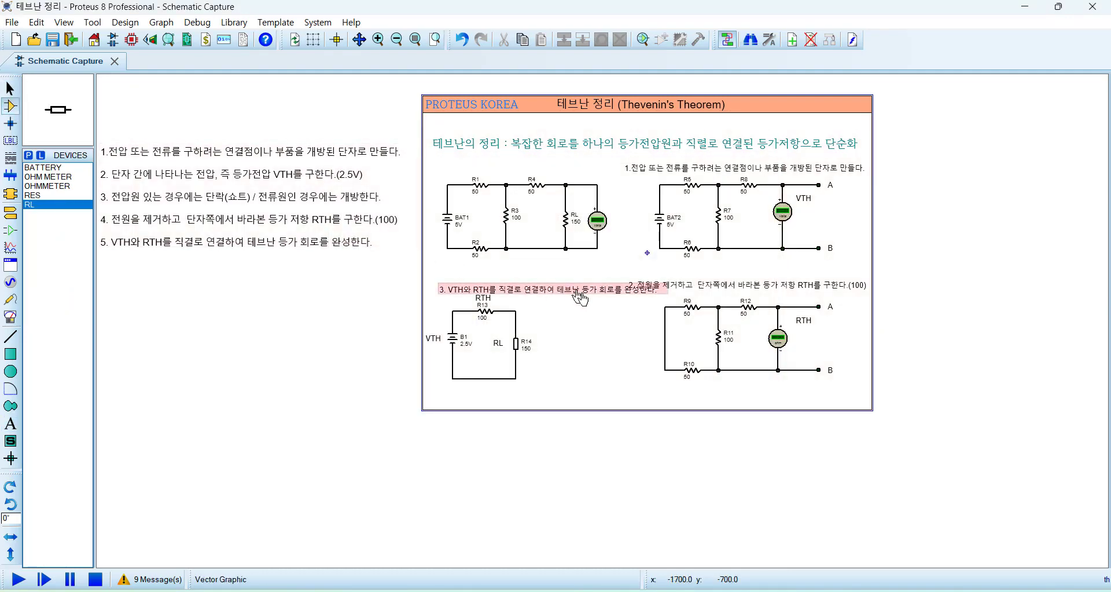
# - Shift the step 3 caption left to the sheet border and move the whole equivalent circuit down away from it
pyautogui.scroll(1, 581, 298)
pyautogui.click(579, 314)
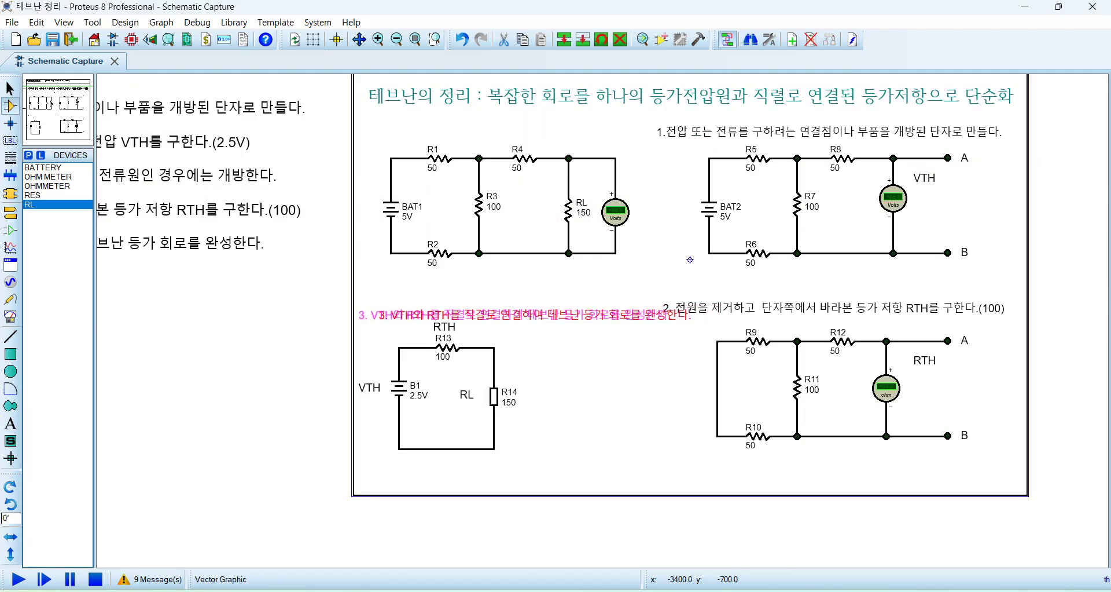
pyautogui.click(650, 376)
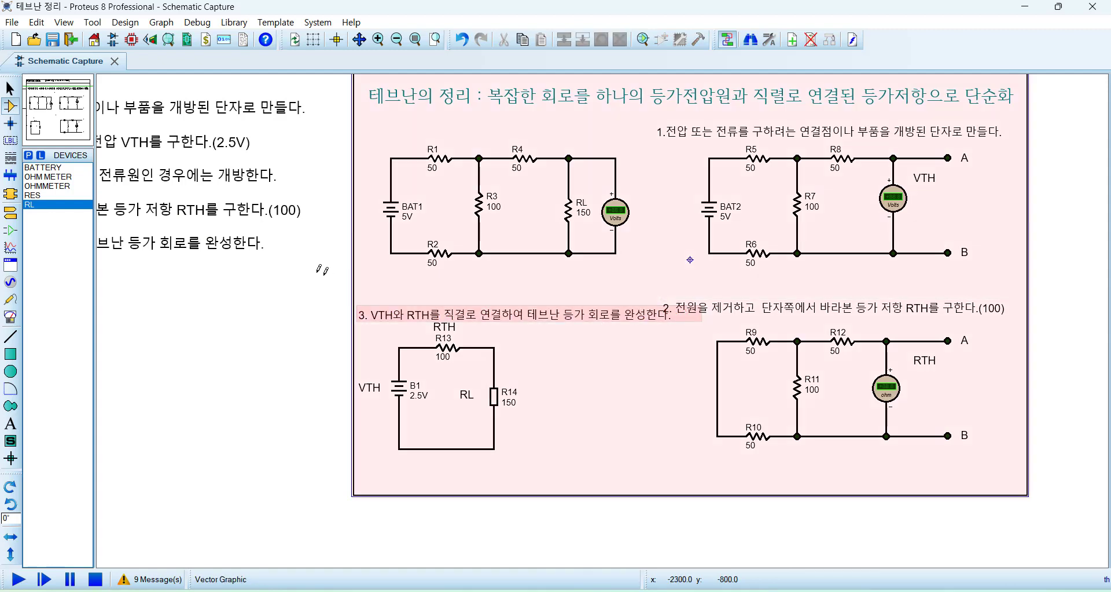
pyautogui.moveTo(311, 265); pyautogui.dragTo(672, 483)
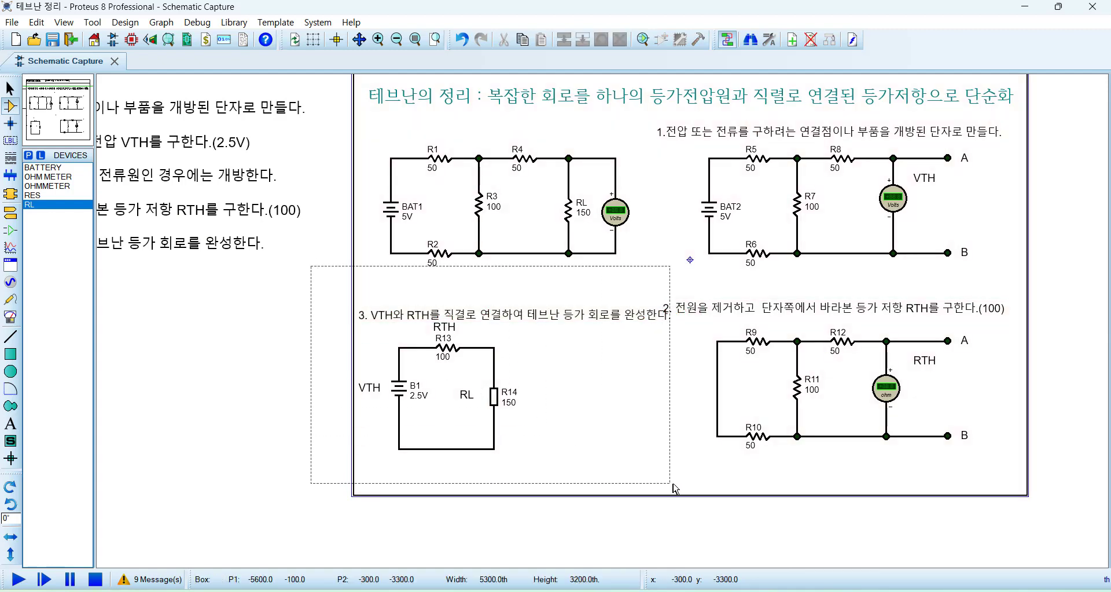
pyautogui.moveTo(601, 434); pyautogui.dragTo(603, 464)
pyautogui.click(514, 324)
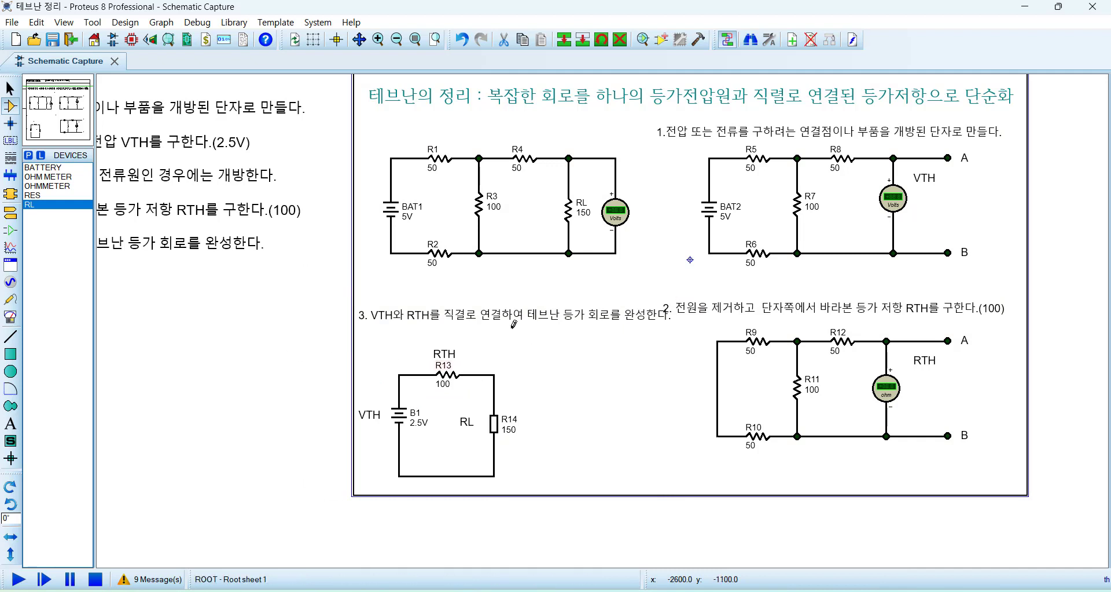
# - Move the step 3 caption slightly down, closer to the equivalent circuit
pyautogui.click(514, 324)
pyautogui.rightClick(538, 313)
pyautogui.click(556, 315)
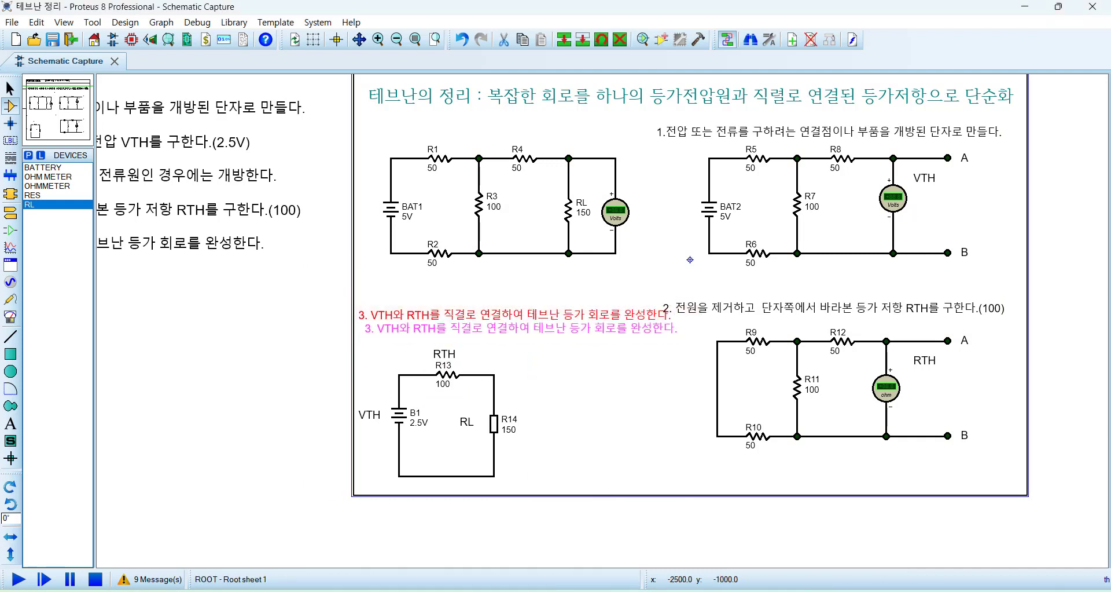
pyautogui.click(454, 334)
pyautogui.click(676, 368)
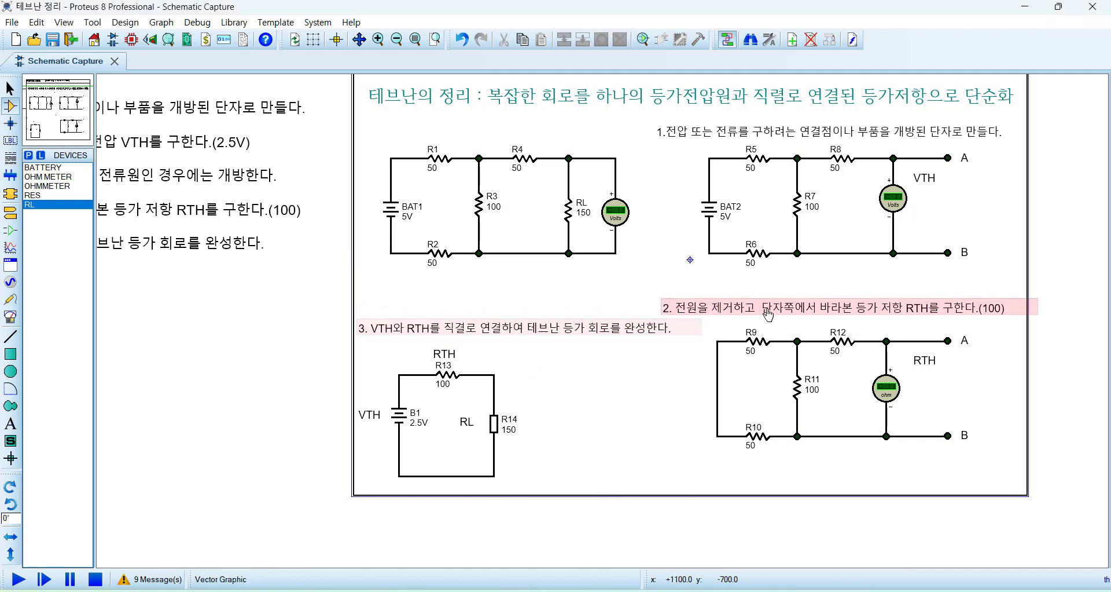
# - Move the VTH and RTH circuits together slightly to the right, and shift the step 2 caption right above the RTH circuit
pyautogui.moveTo(643, 118); pyautogui.dragTo(998, 480)
pyautogui.moveTo(926, 405); pyautogui.dragTo(946, 405)
pyautogui.click(1074, 423)
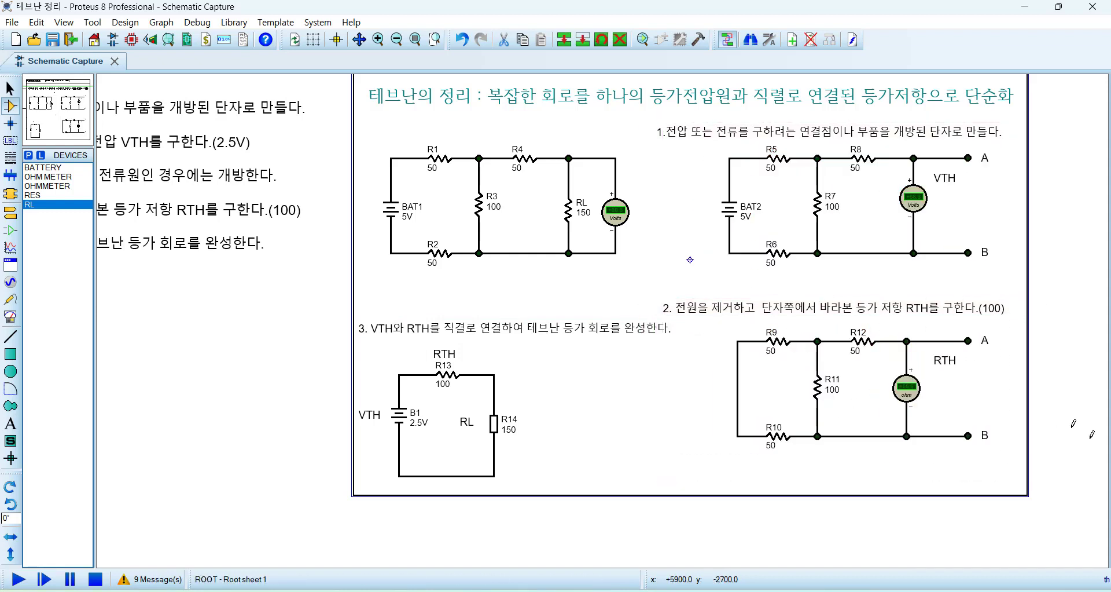
pyautogui.click(850, 308)
pyautogui.moveTo(850, 307); pyautogui.dragTo(890, 307)
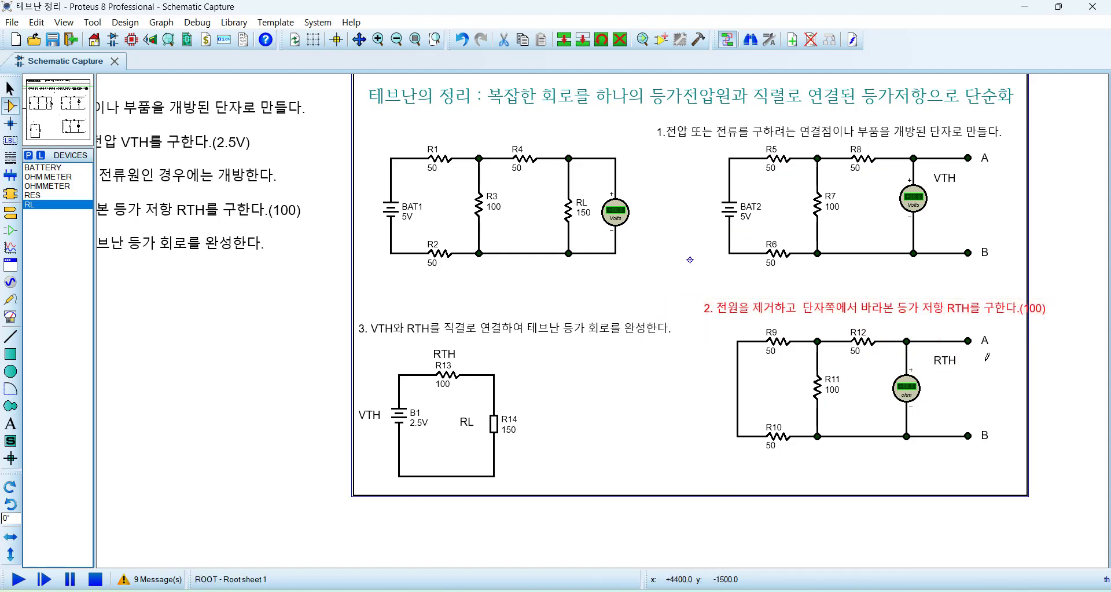
pyautogui.click(863, 307)
# - Remove "(100)" from the end of the step 2 caption above the RTH circuit
pyautogui.doubleClick(863, 308)
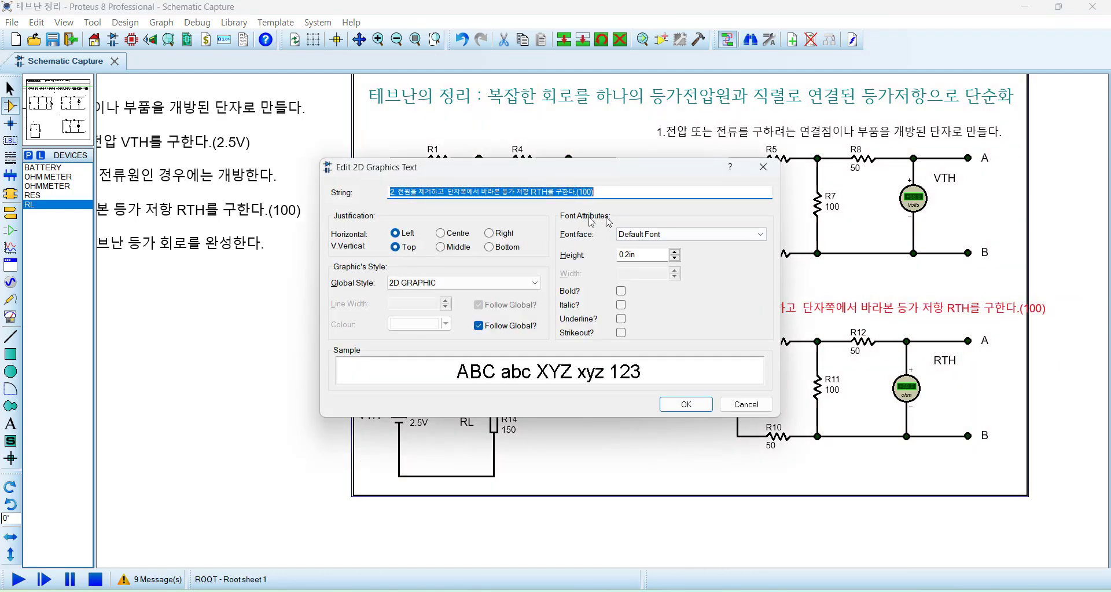
pyautogui.moveTo(577, 194); pyautogui.dragTo(656, 199)
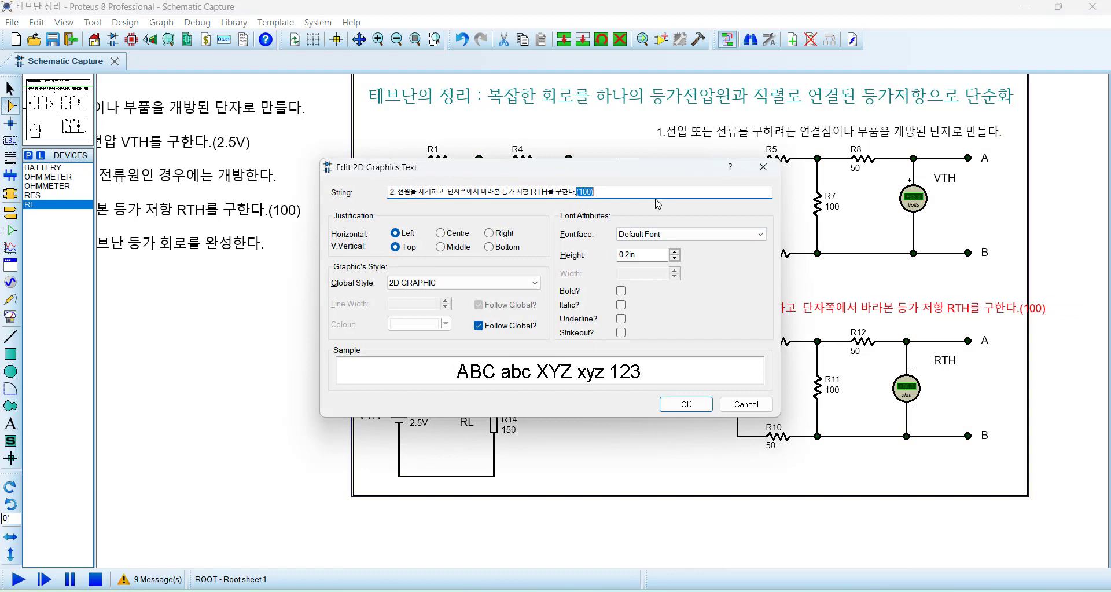
pyautogui.click(685, 404)
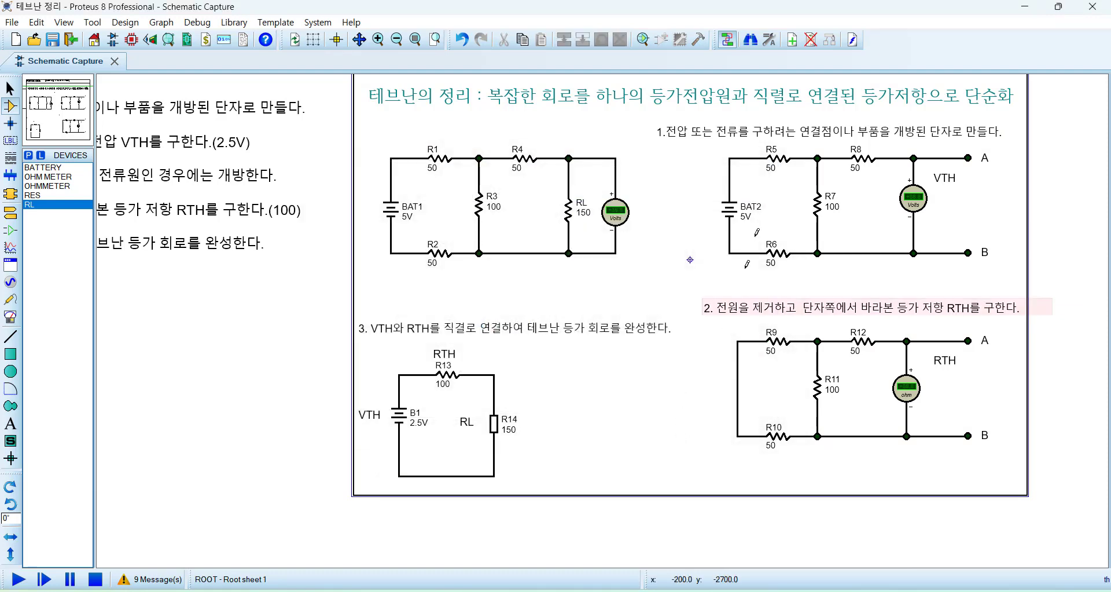
# - Shift the step 1 caption slightly right and nudge the VTH circuit right beneath it
pyautogui.moveTo(725, 131); pyautogui.dragTo(746, 131)
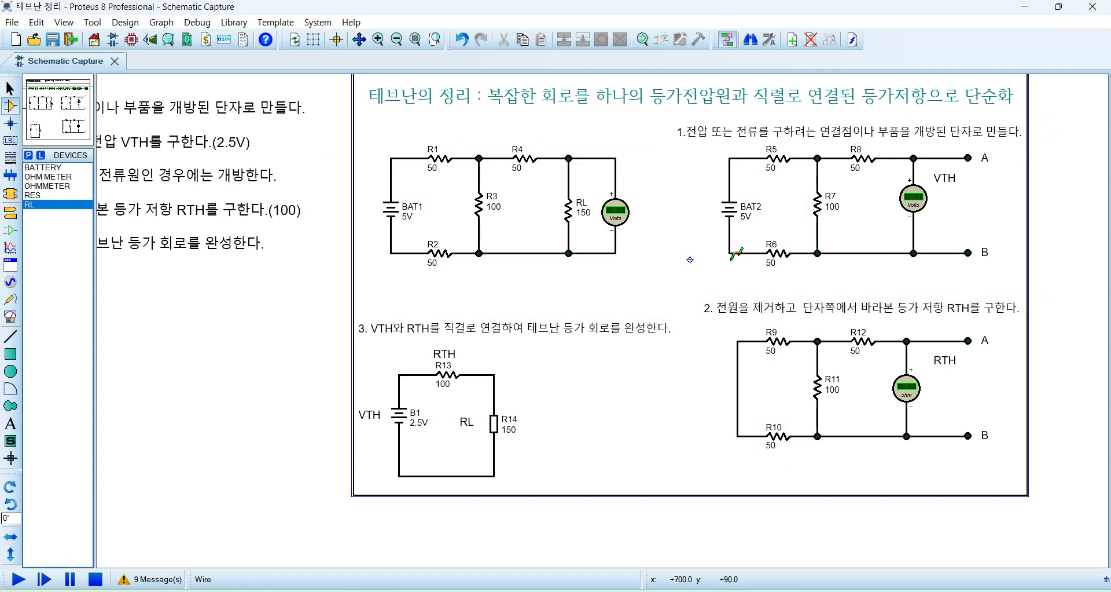
pyautogui.press('x')
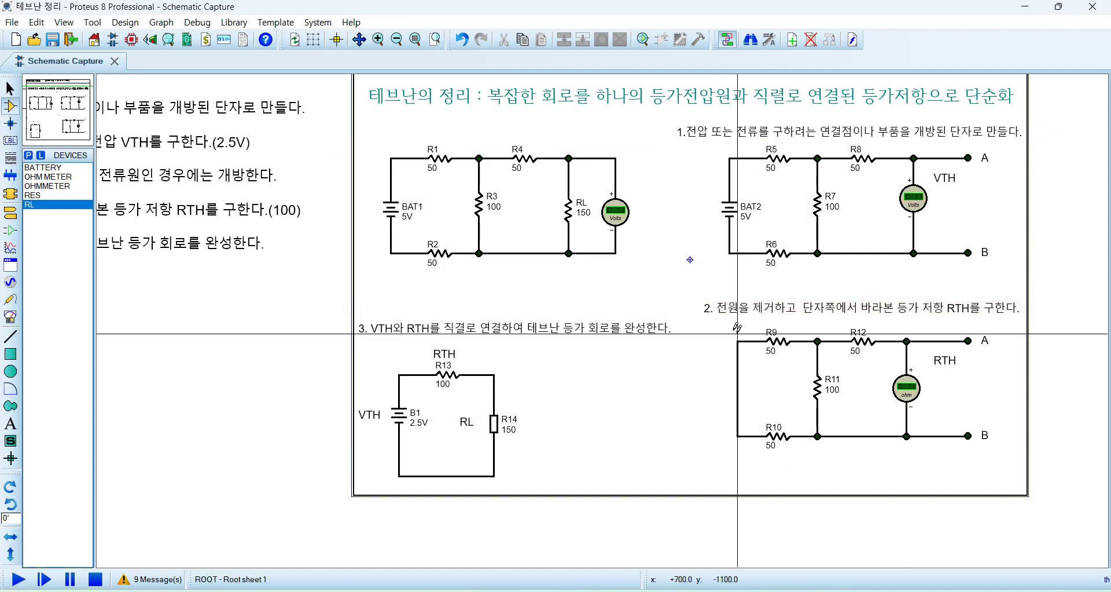
pyautogui.moveTo(664, 124); pyautogui.dragTo(1045, 287)
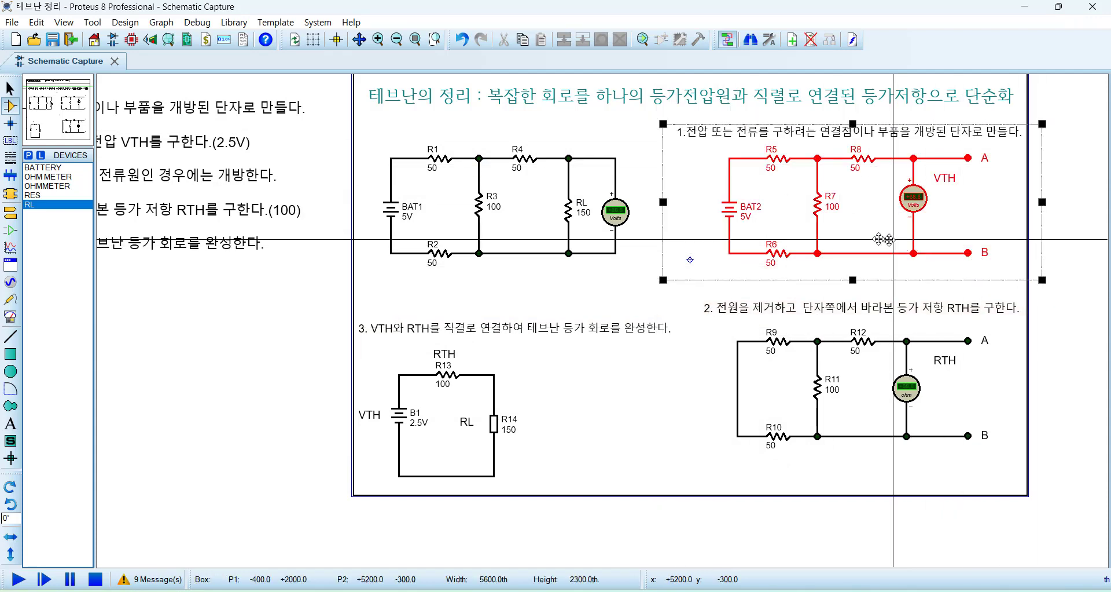
pyautogui.moveTo(874, 278); pyautogui.dragTo(881, 278)
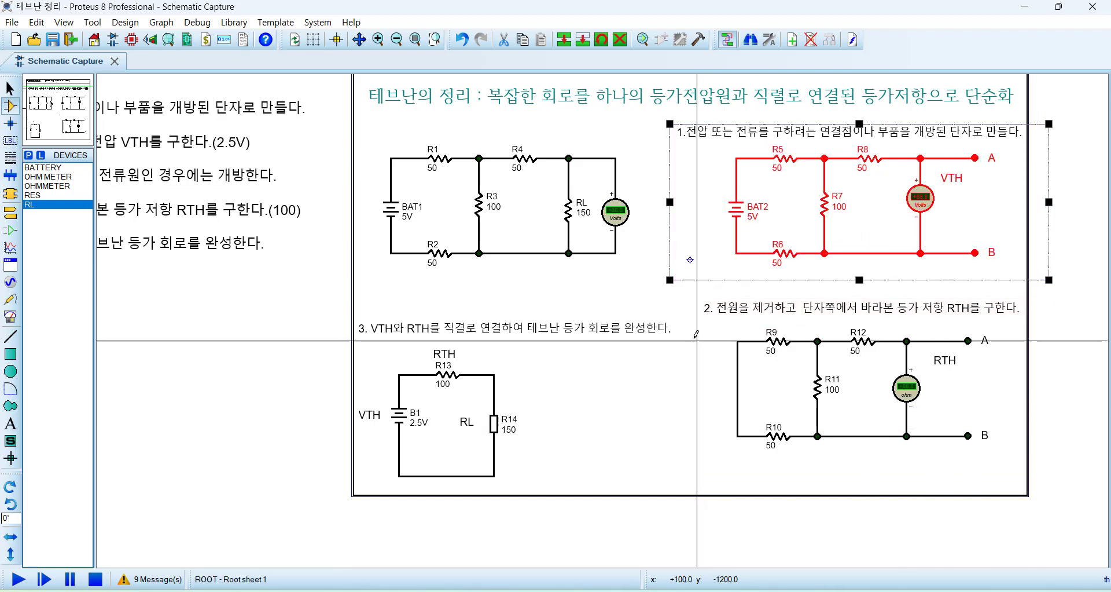
pyautogui.click(724, 382)
# - Move the step 2 caption slightly down, just above the R9 and R12 labels
pyautogui.rightClick(766, 307)
pyautogui.click(784, 314)
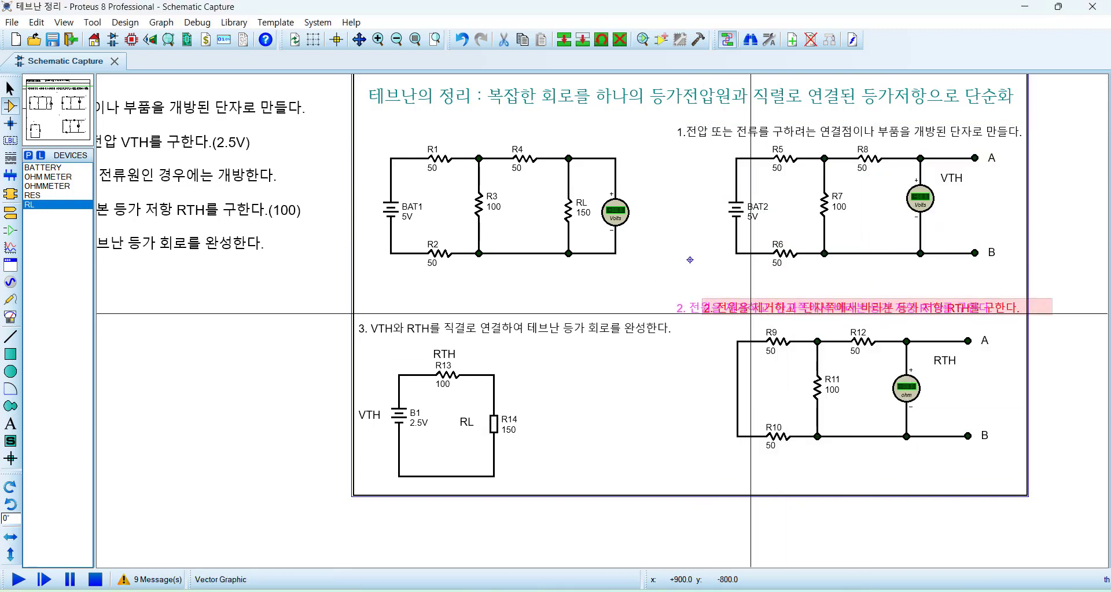
pyautogui.click(779, 327)
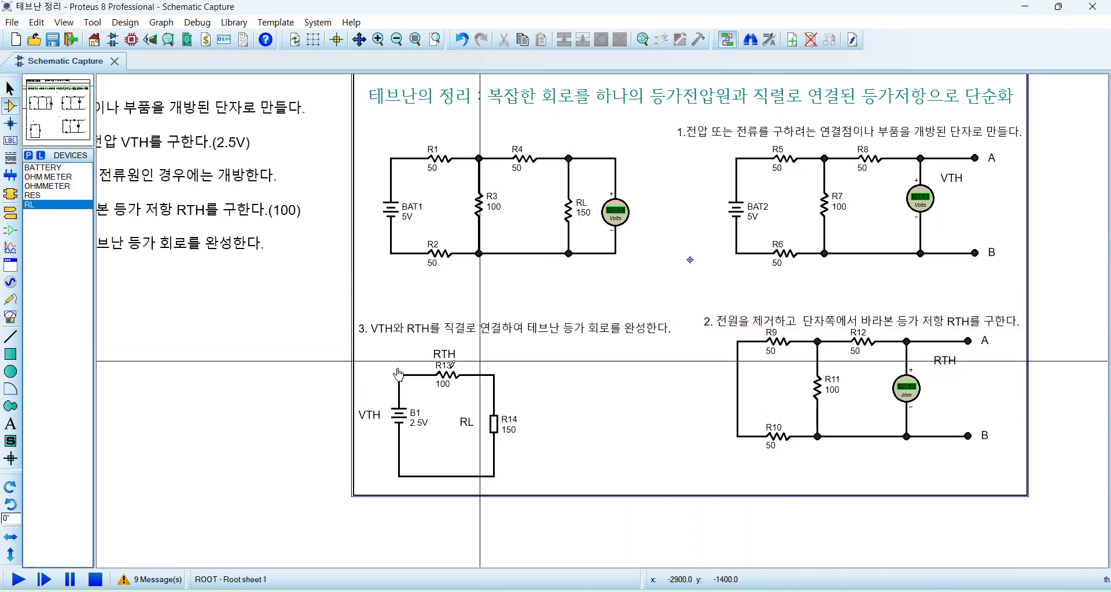
# - Move the equivalent circuit right and slightly up, and raise the step 3 caption level with the step 2 caption
pyautogui.moveTo(683, 496); pyautogui.dragTo(311, 280)
pyautogui.moveTo(666, 473); pyautogui.dragTo(700, 466)
pyautogui.click(262, 391)
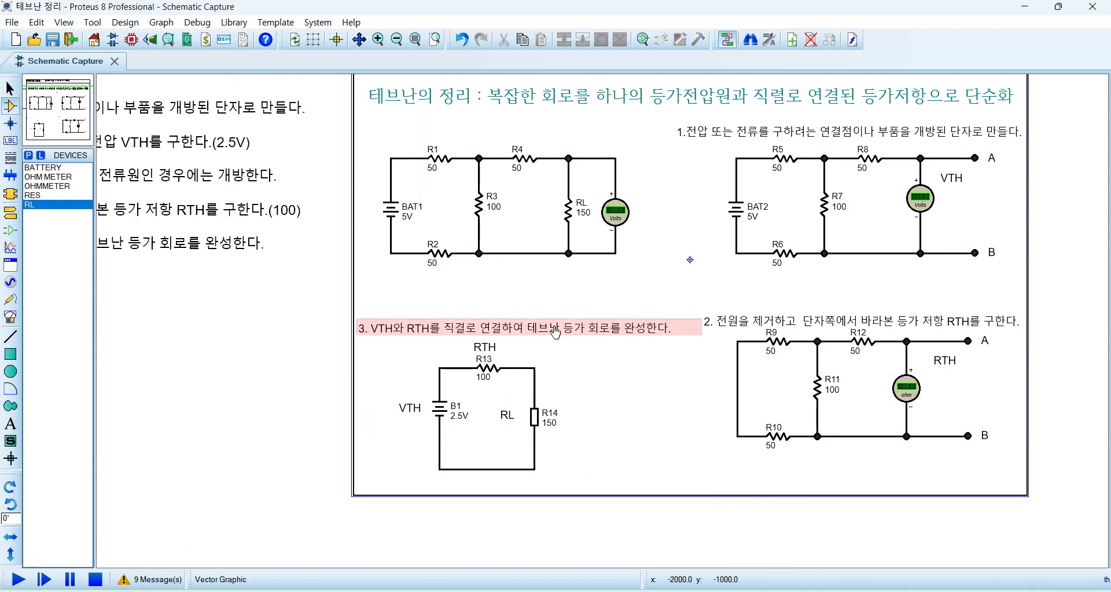
pyautogui.moveTo(588, 357); pyautogui.dragTo(588, 350)
pyautogui.click(641, 384)
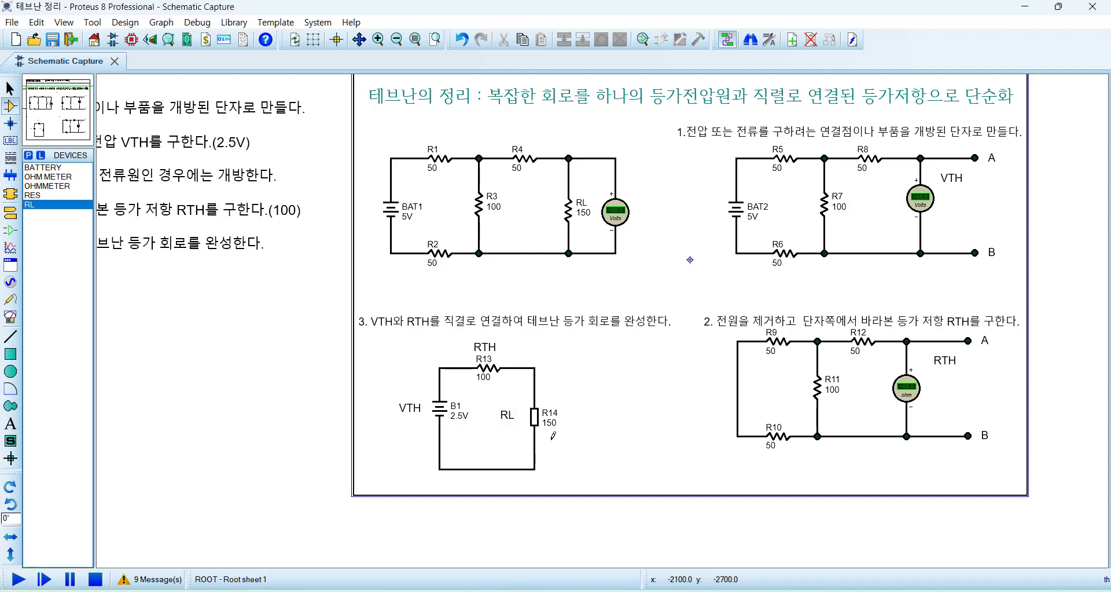
# - Place a DC voltmeter to the right of load resistor R14 in the equivalent circuit
pyautogui.click(9, 318)
pyautogui.click(588, 412)
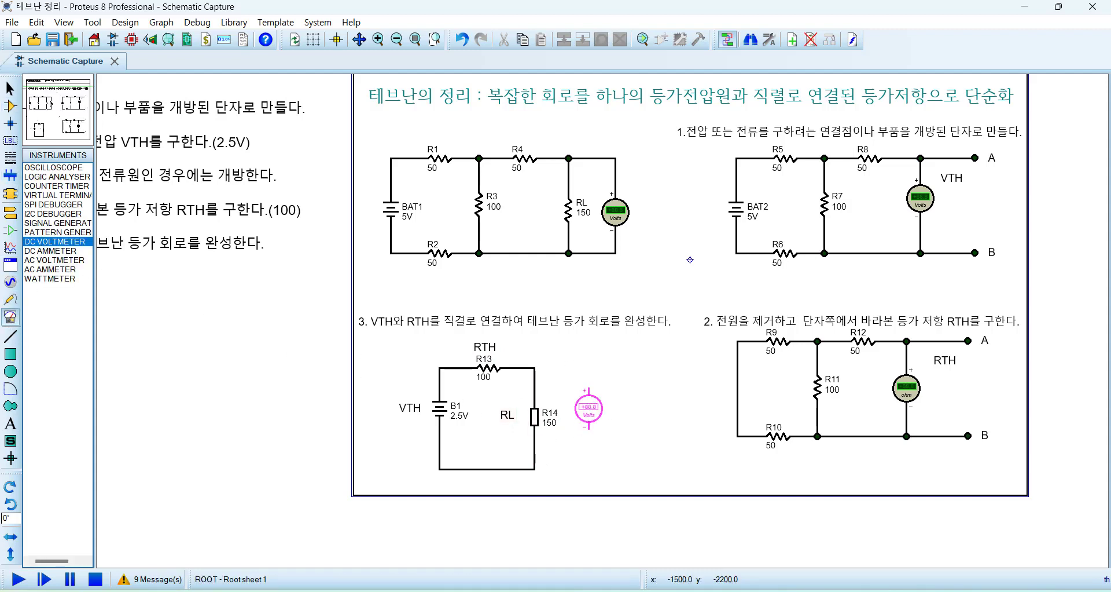
pyautogui.click(589, 422)
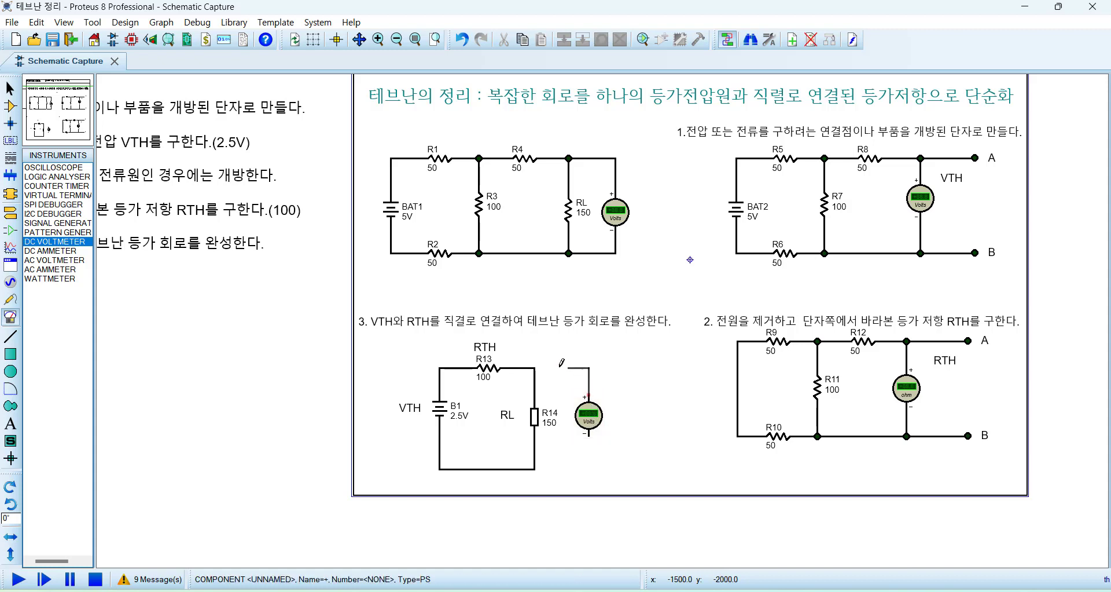
# - Wire the DC voltmeter in parallel with load resistor R14 and shift the whole equivalent circuit slightly left
pyautogui.click(589, 396)
pyautogui.click(534, 368)
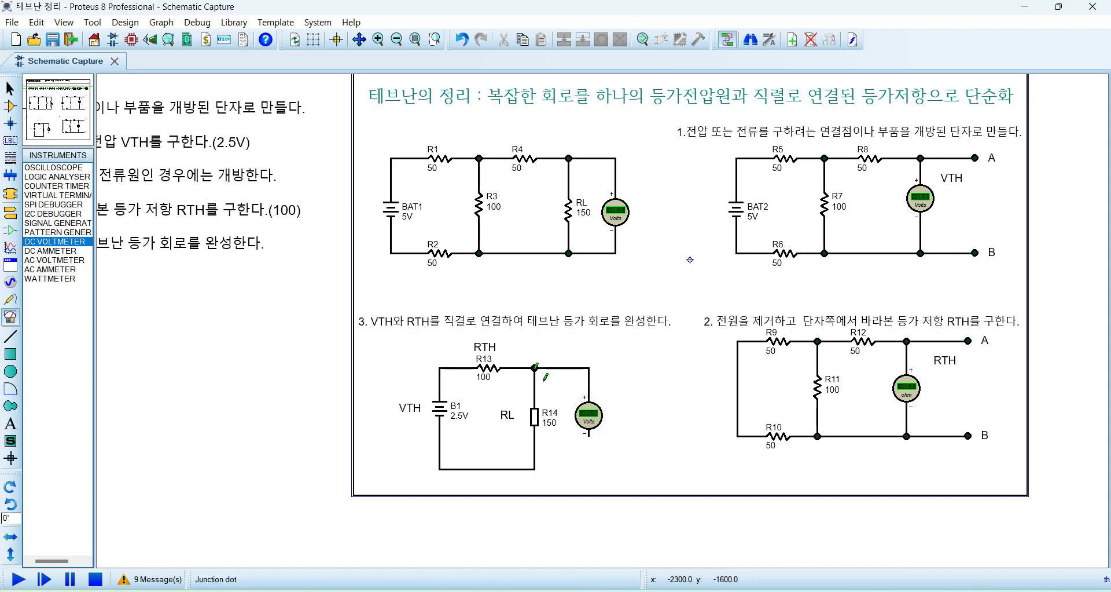
pyautogui.click(589, 441)
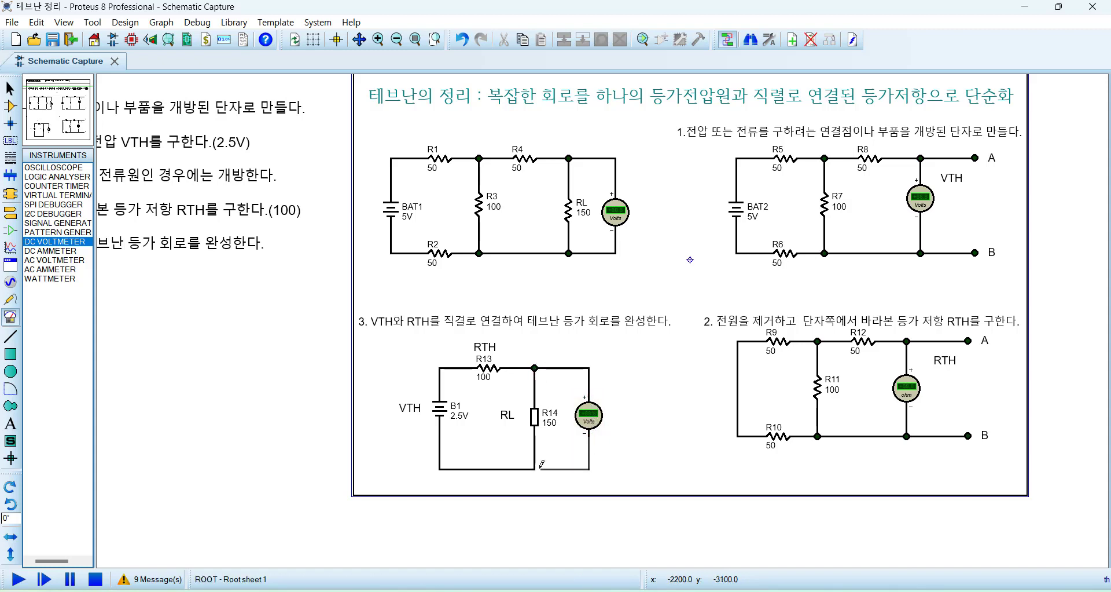
pyautogui.click(534, 468)
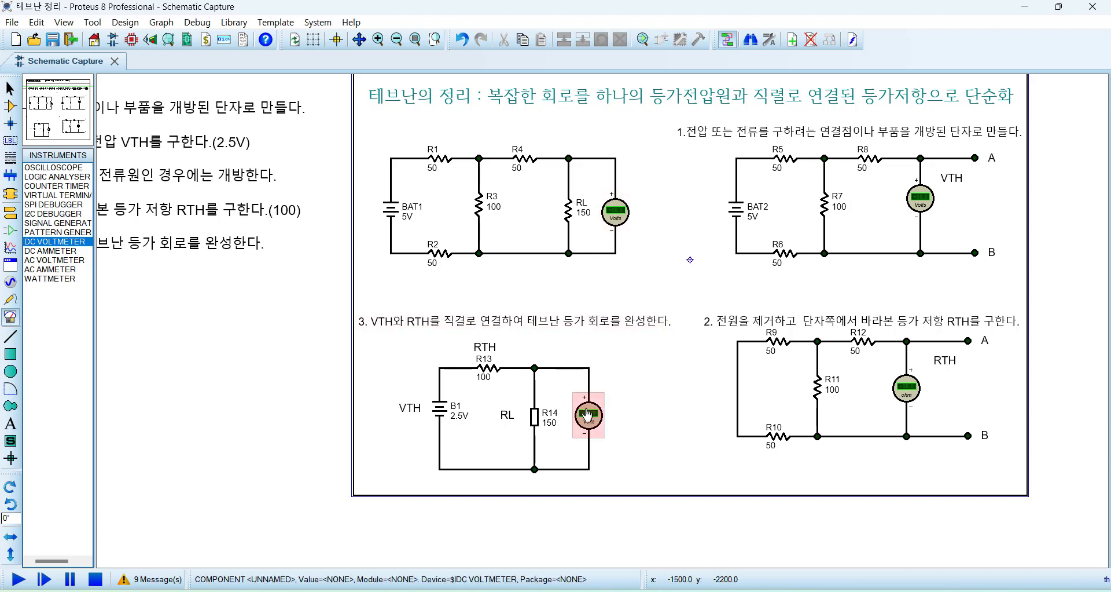
pyautogui.moveTo(365, 347); pyautogui.dragTo(666, 483)
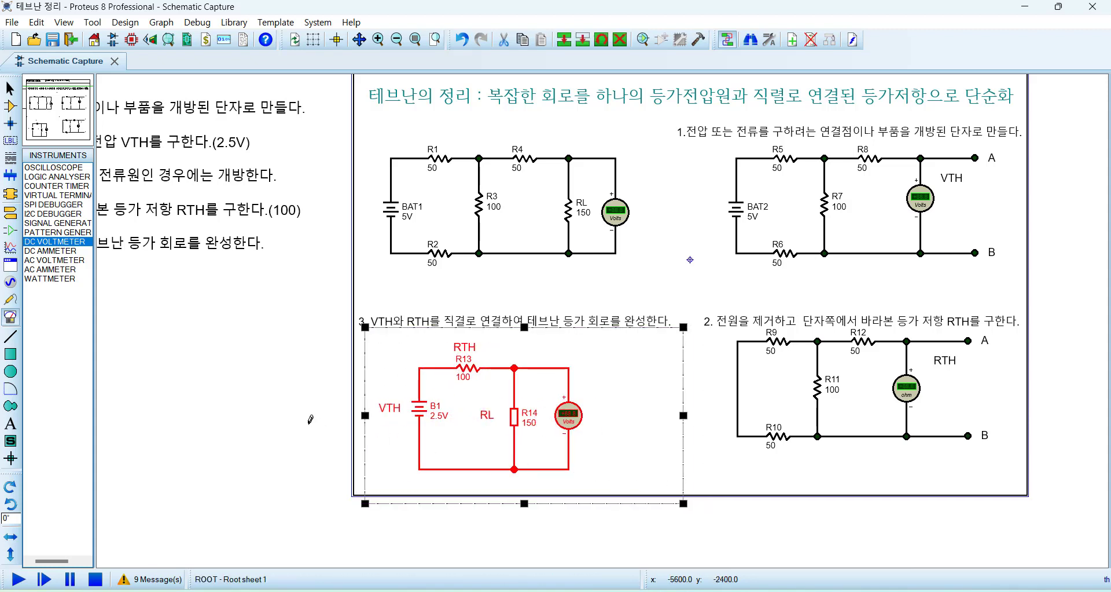
pyautogui.click(282, 411)
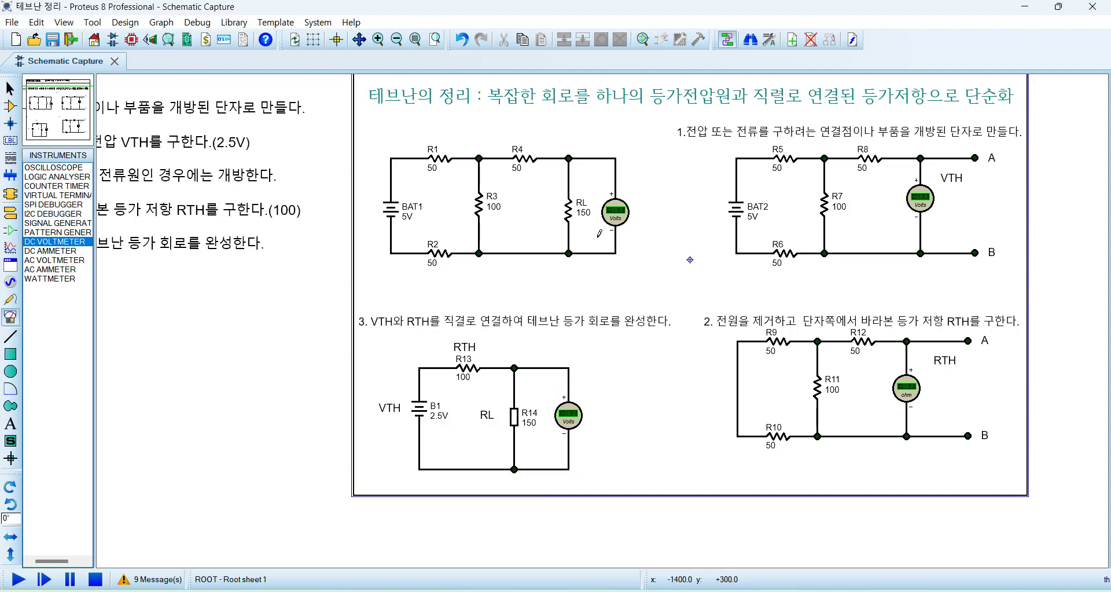
# - Run the simulation to read the voltage across R14 in the equivalent circuit, and stop it
pyautogui.scroll(3, 530, 452)
pyautogui.scroll(-1, 604, 316)
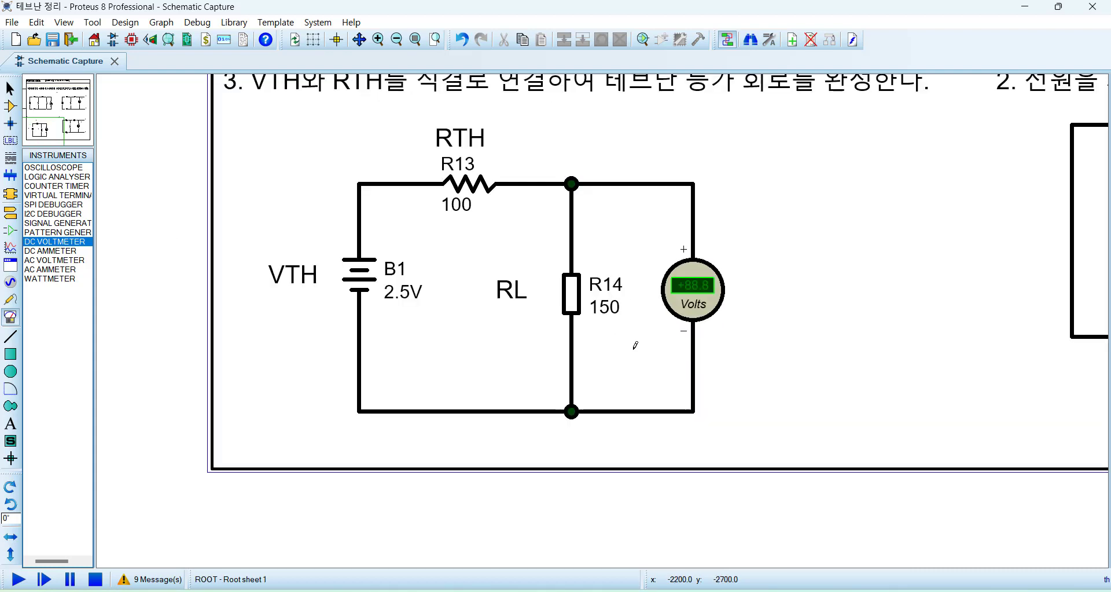
pyautogui.moveTo(634, 350); pyautogui.dragTo(628, 385)
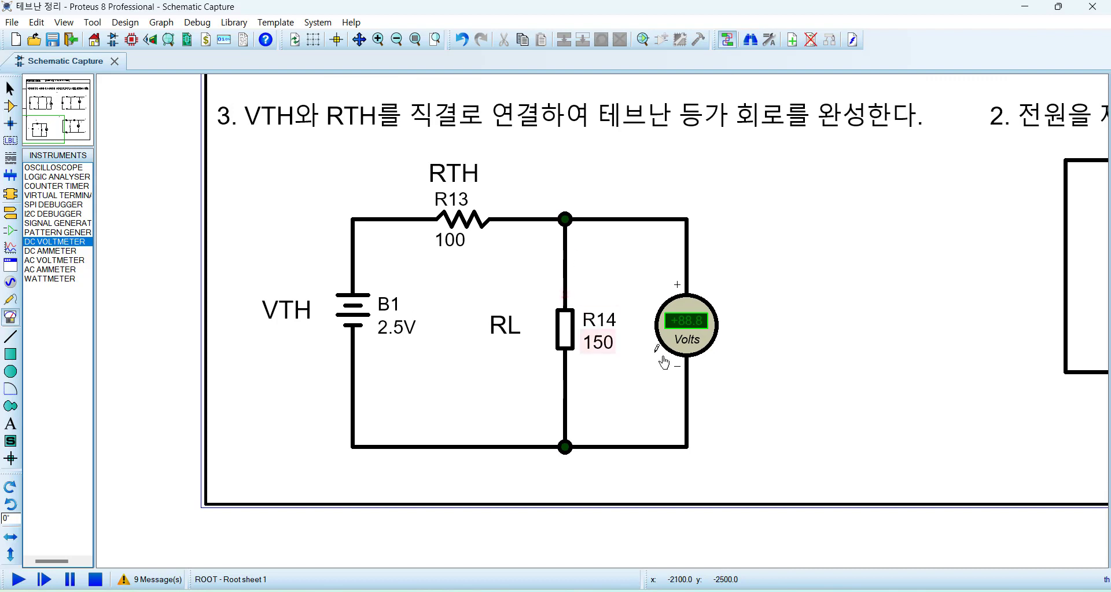
pyautogui.click(19, 579)
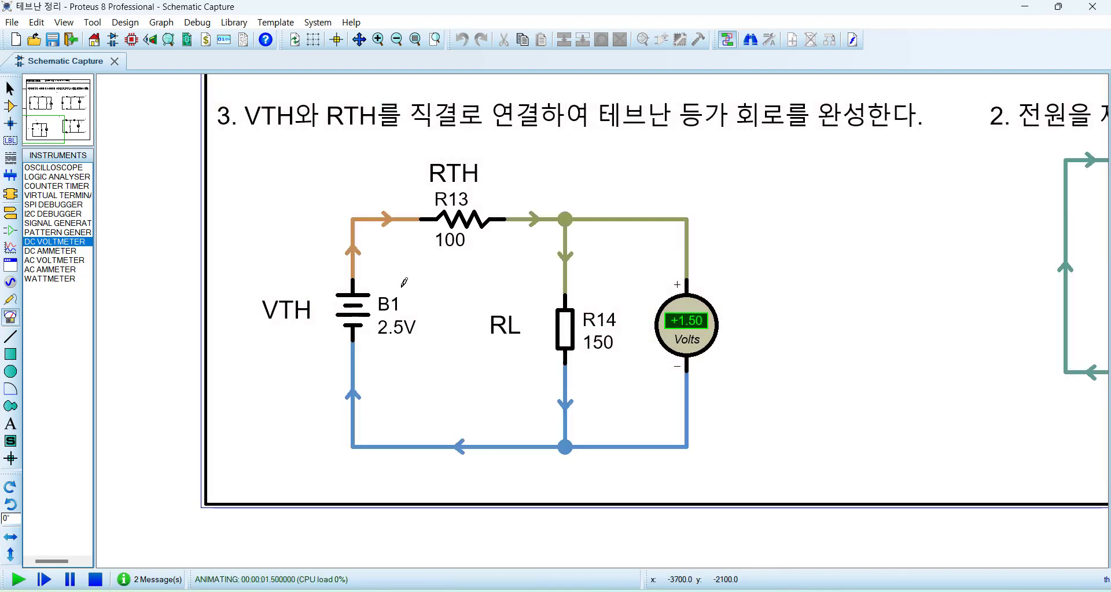
pyautogui.click(94, 578)
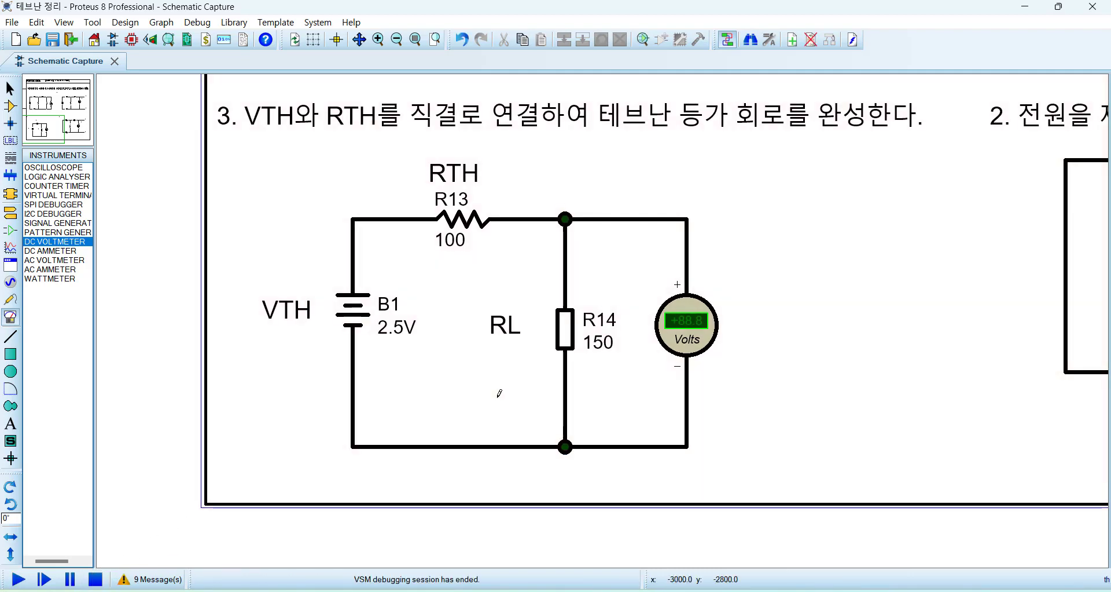
# - Run the simulation again to read the voltage across RL in the original BAT1 circuit
pyautogui.scroll(-3, 602, 319)
pyautogui.scroll(4, 656, 187)
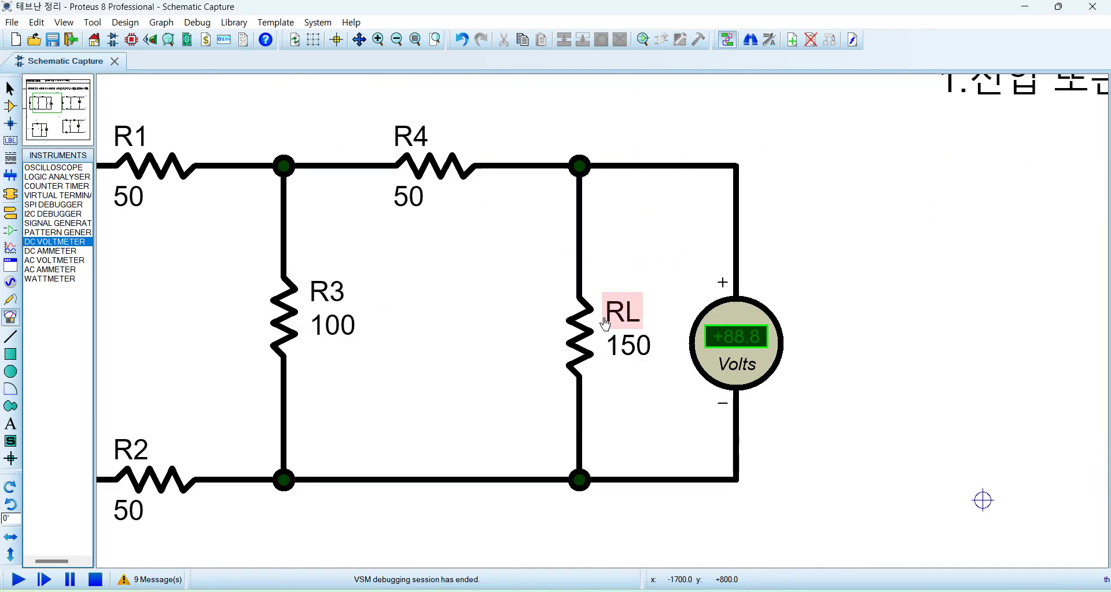
pyautogui.scroll(-1, 602, 319)
pyautogui.scroll(-1, 596, 319)
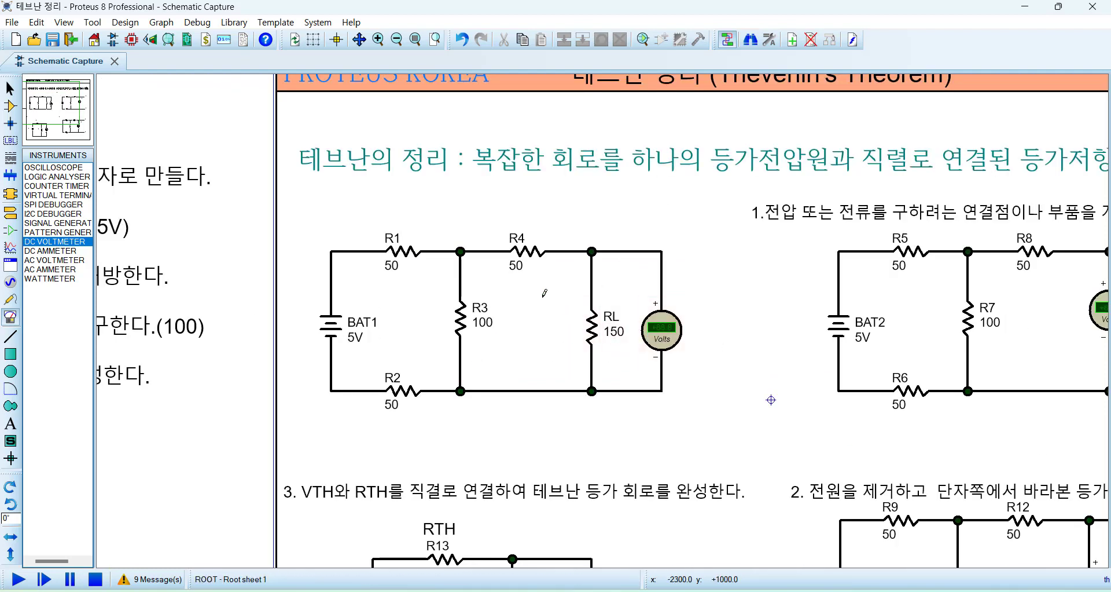
pyautogui.click(18, 579)
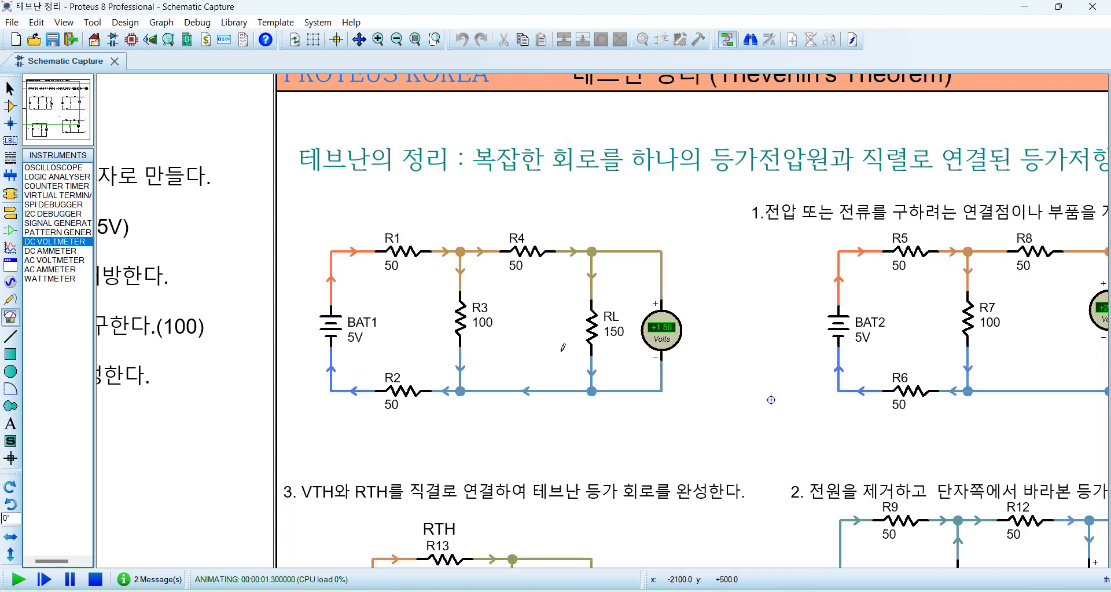
# - Compare the meter readings of the original, VTH, RTH and equivalent circuits, and frame the whole Thevenin sheet in the view
pyautogui.scroll(-2, 603, 382)
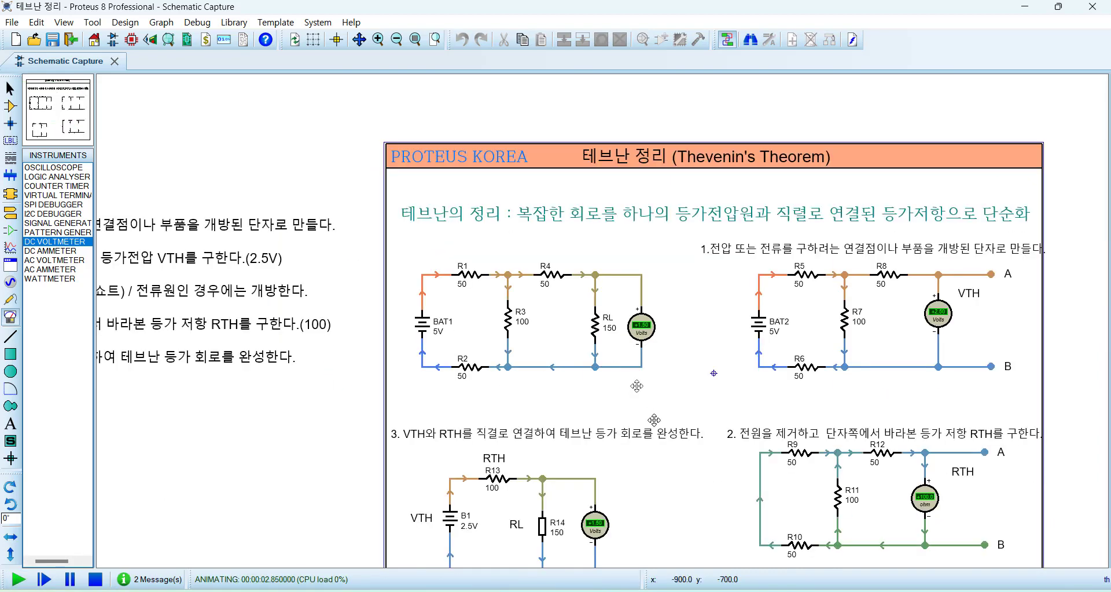
pyautogui.scroll(-1, 591, 316)
pyautogui.scroll(3, 604, 316)
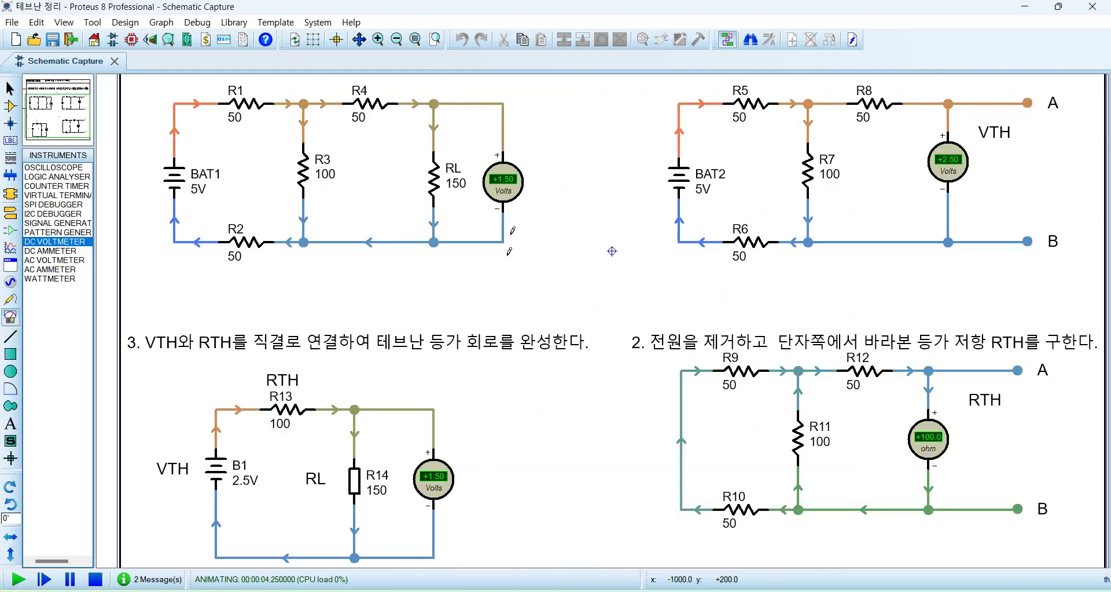
pyautogui.scroll(-3, 600, 277)
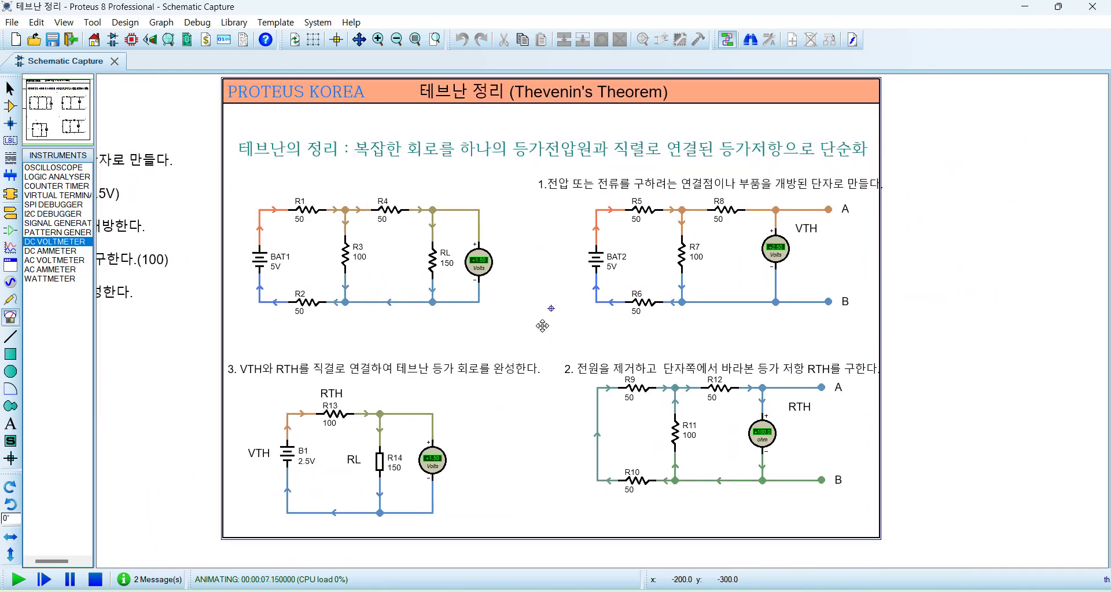
pyautogui.scroll(-1, 573, 330)
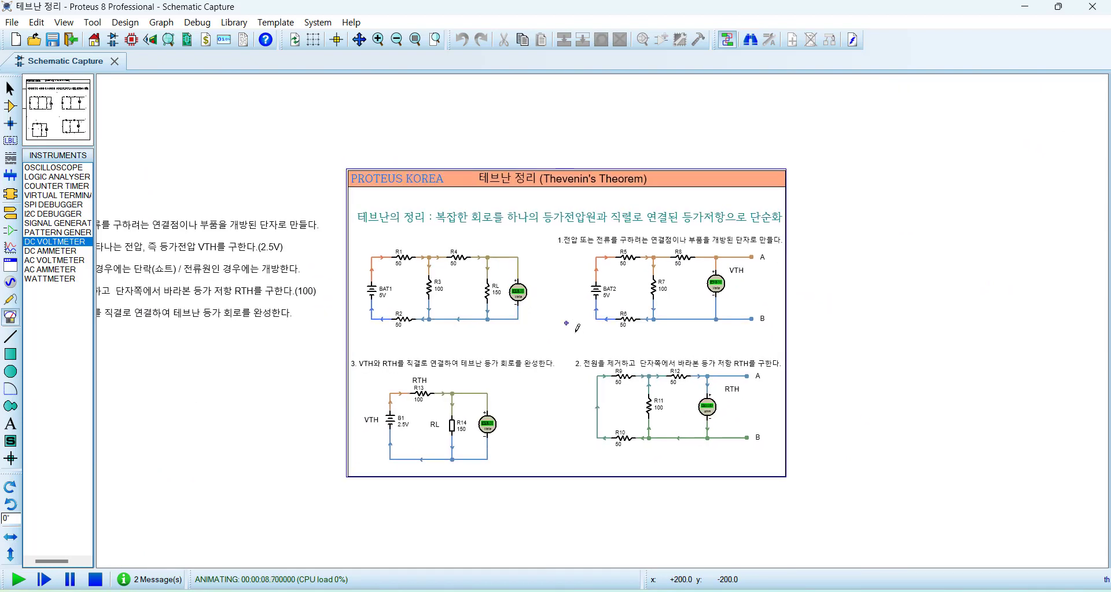
pyautogui.click(435, 38)
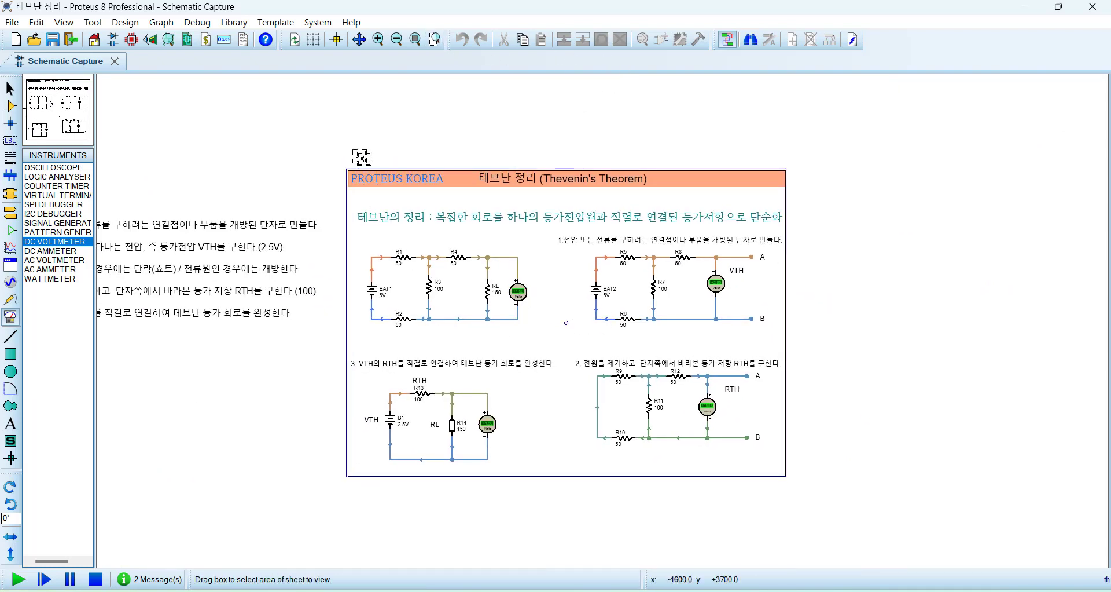
pyautogui.moveTo(338, 158); pyautogui.dragTo(800, 489)
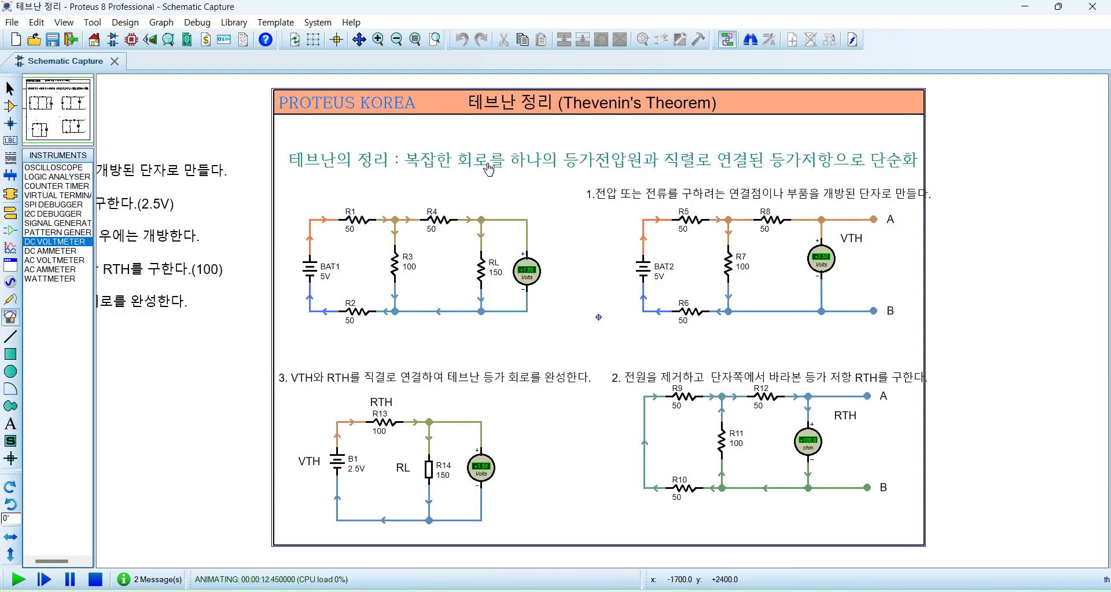